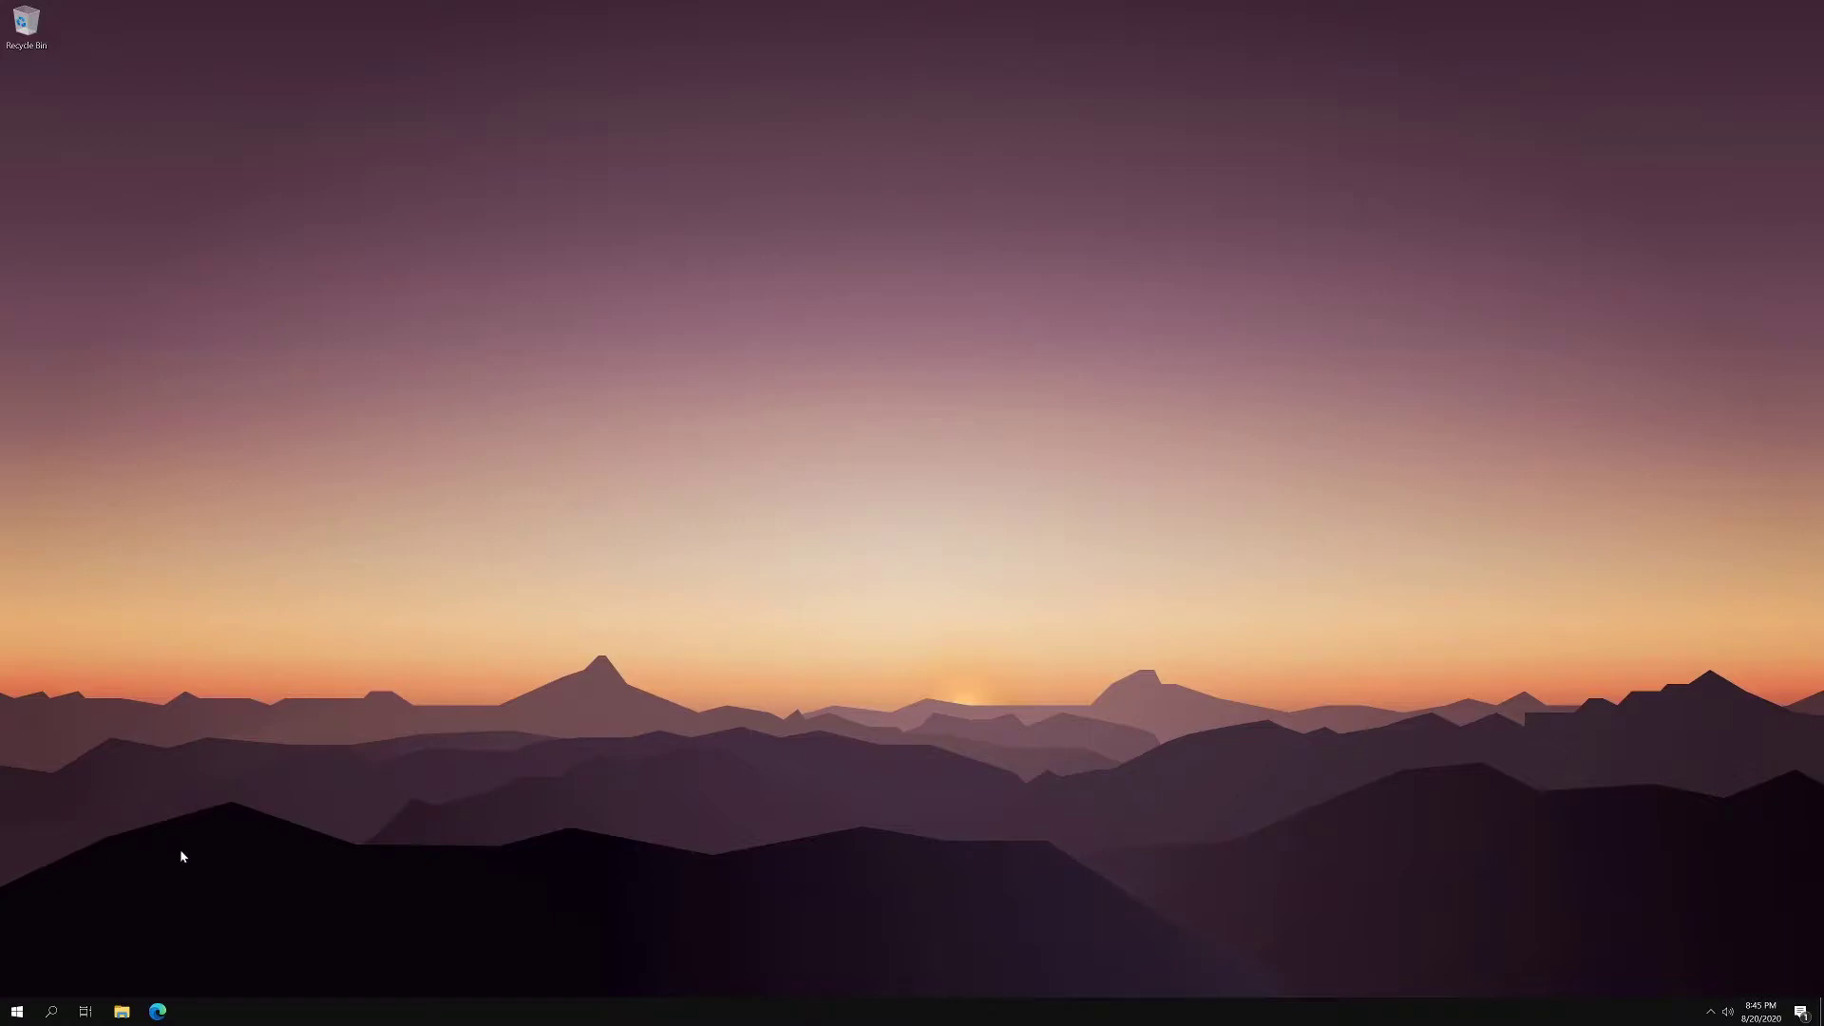
- Search 'cmd' and run Command Prompt as administrator, approving the plain Yes/No consent prompt
key(super)
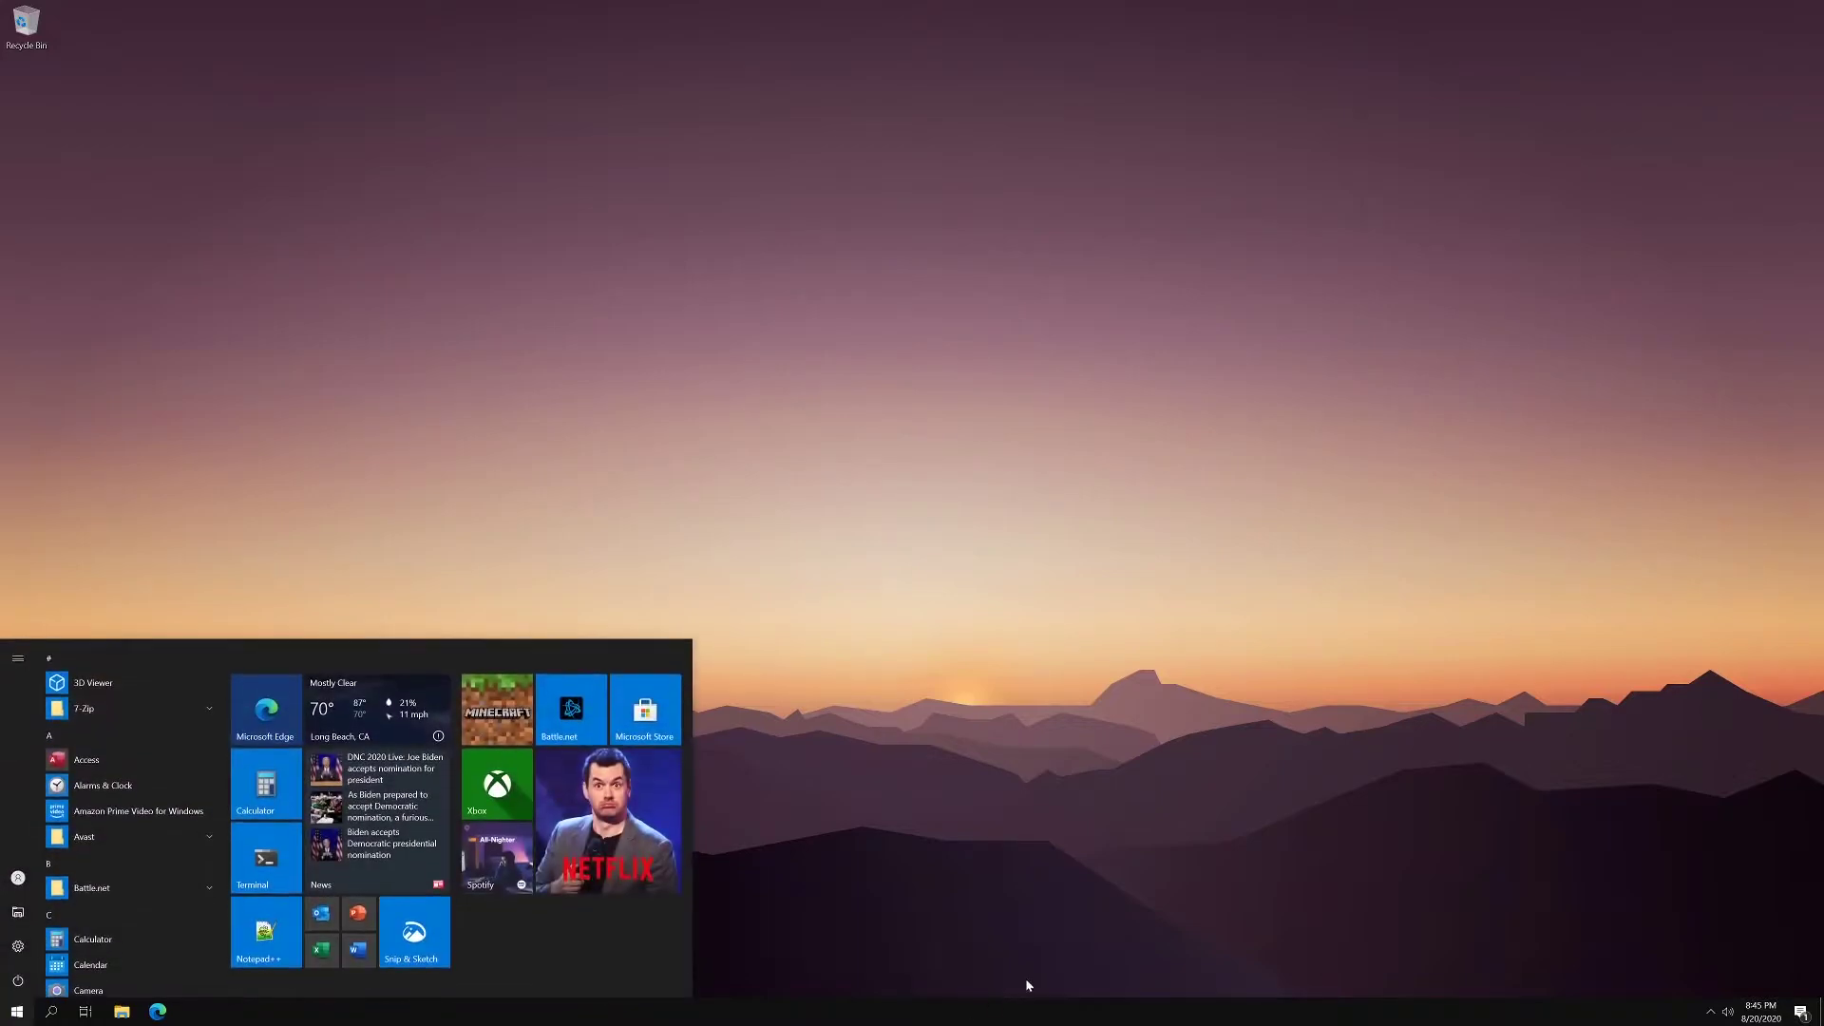
text(c)
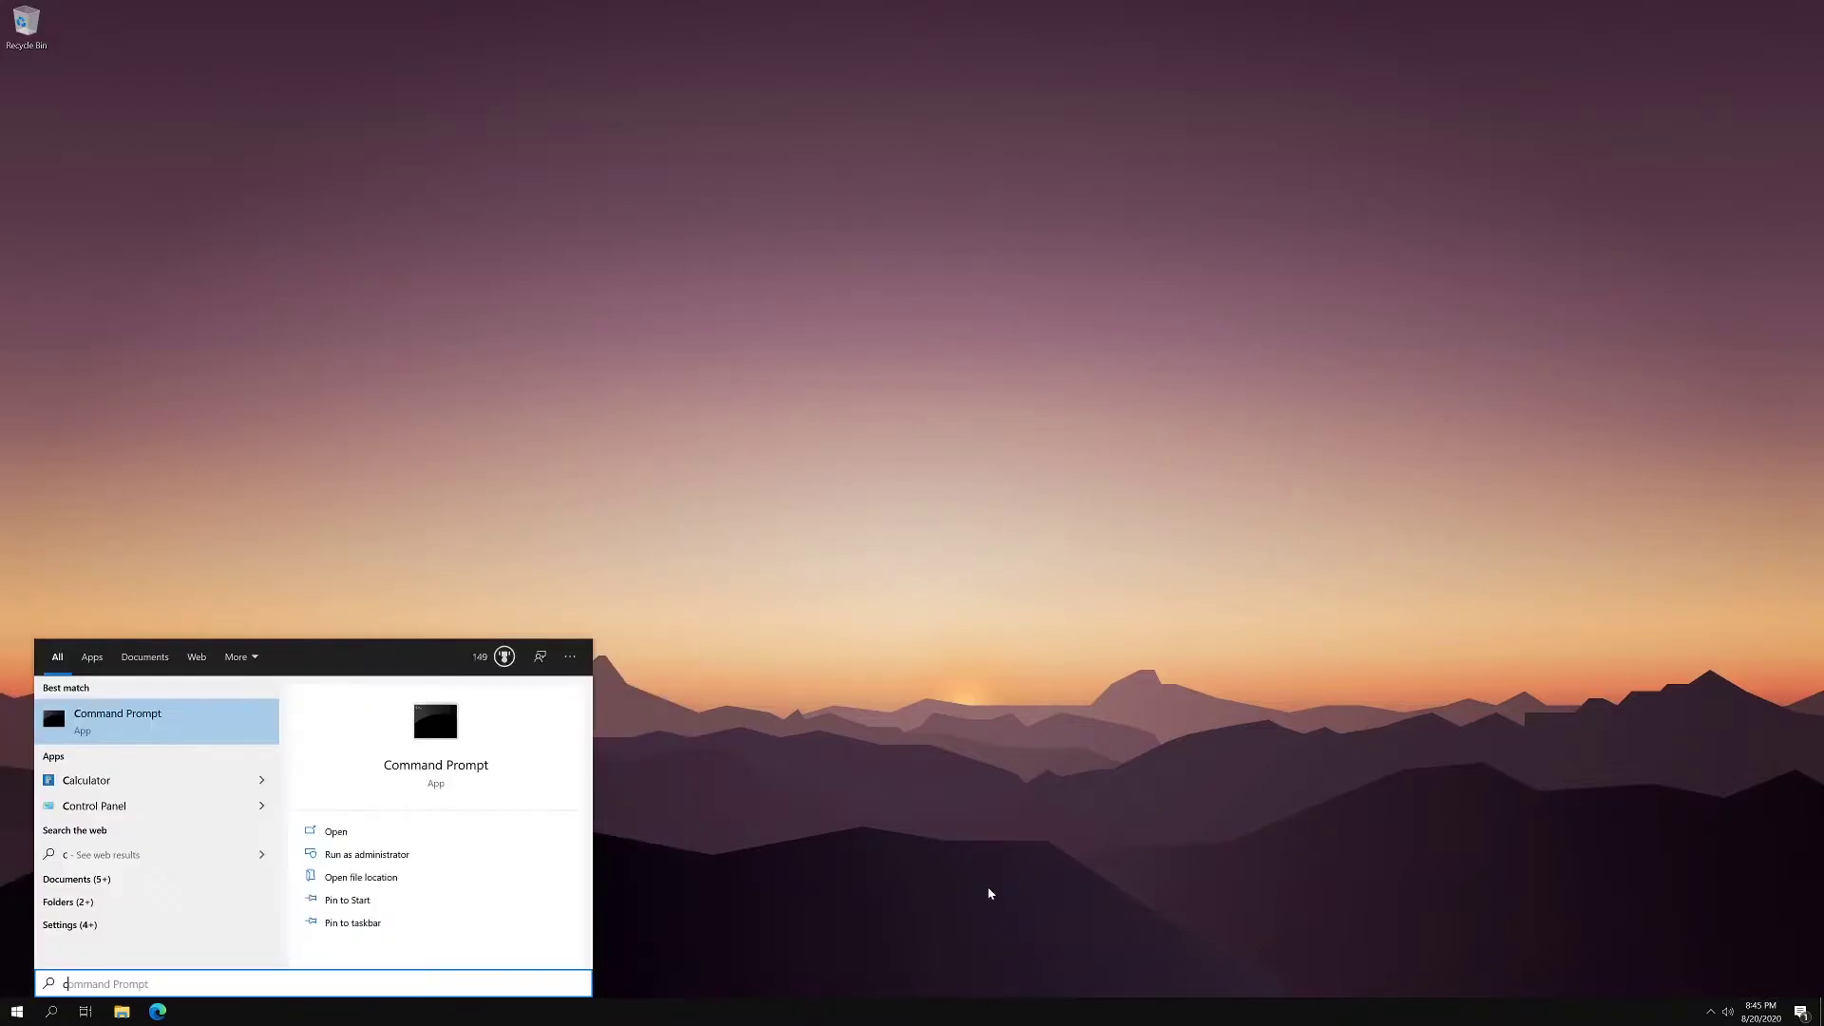
text(md)
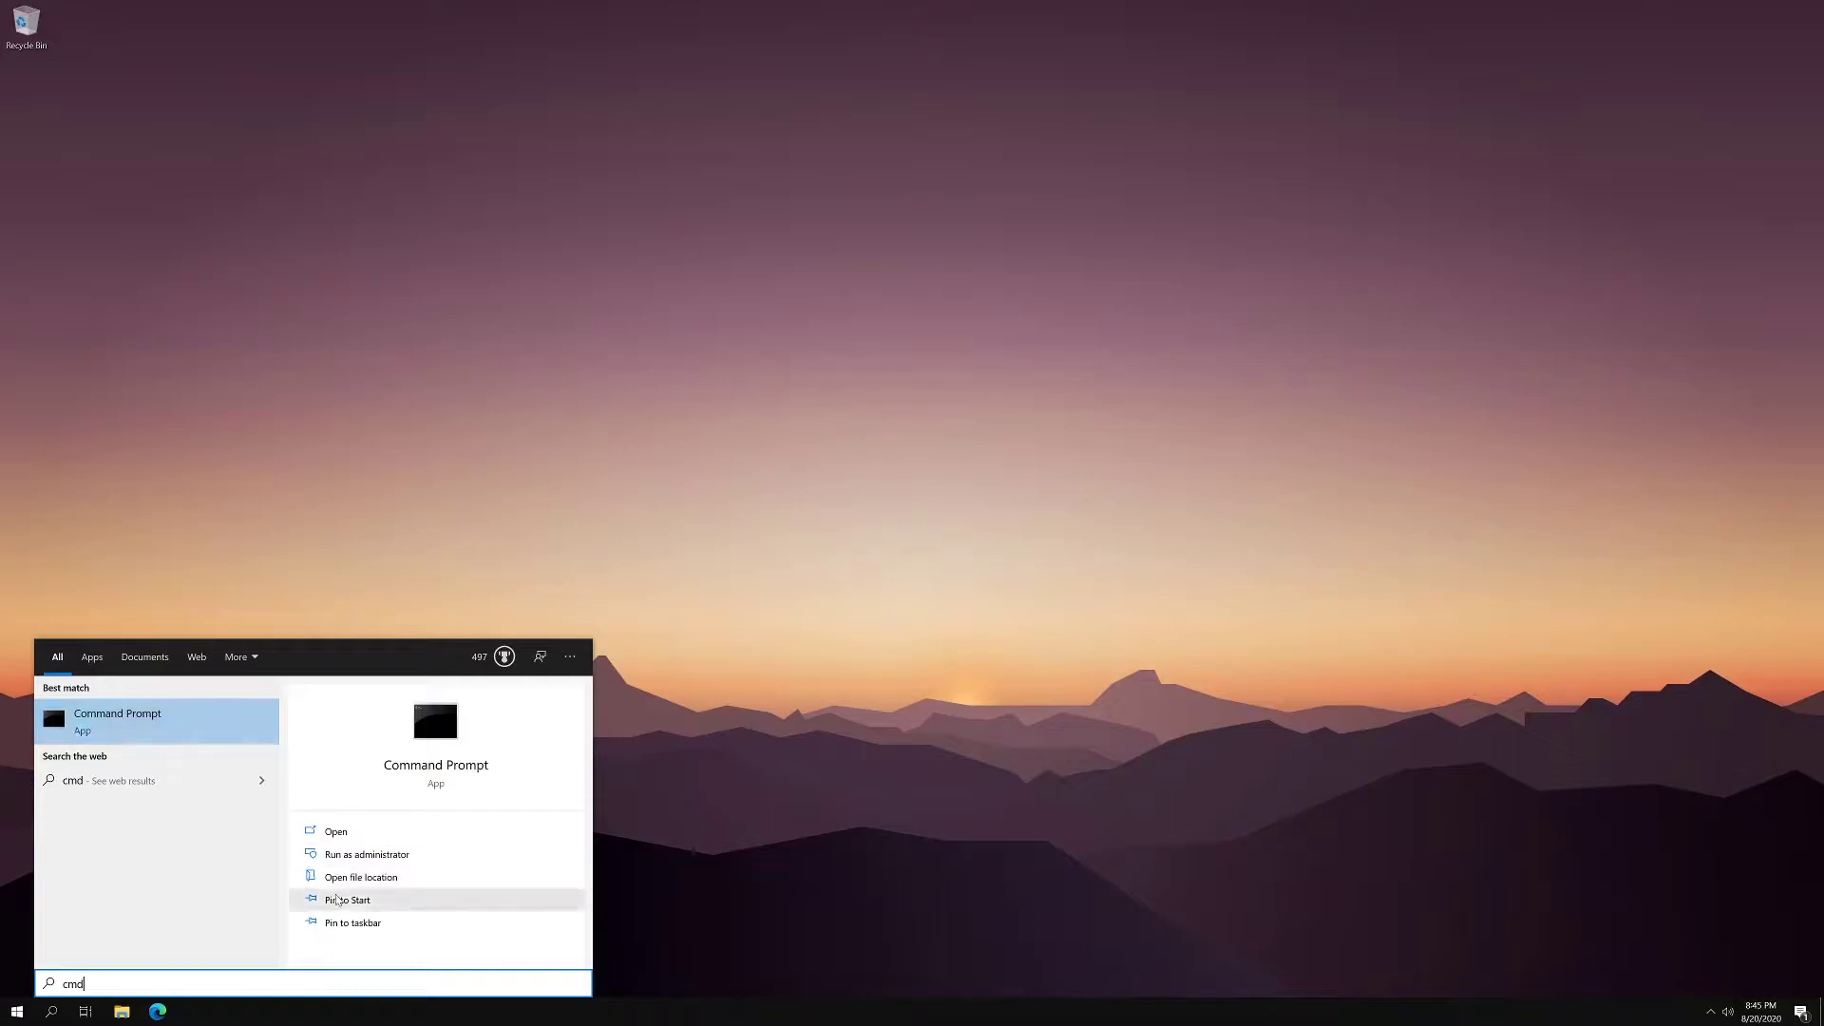
click(389, 858)
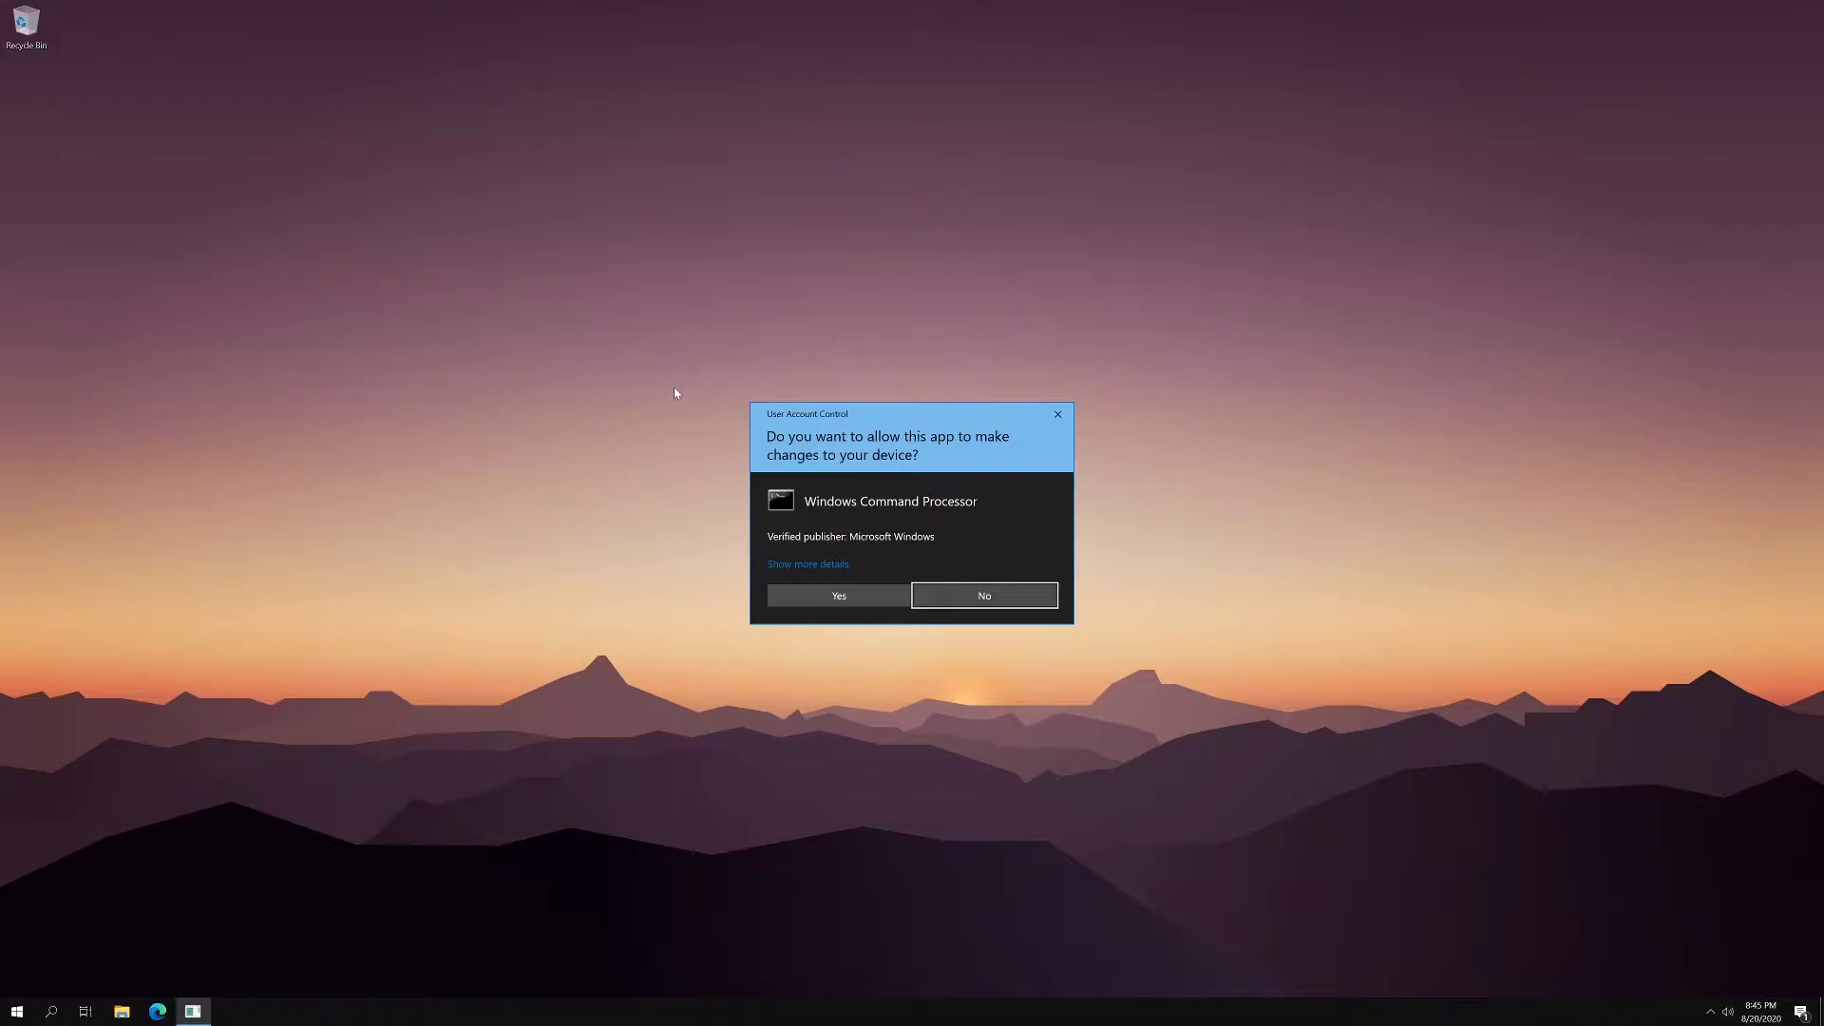
click(859, 596)
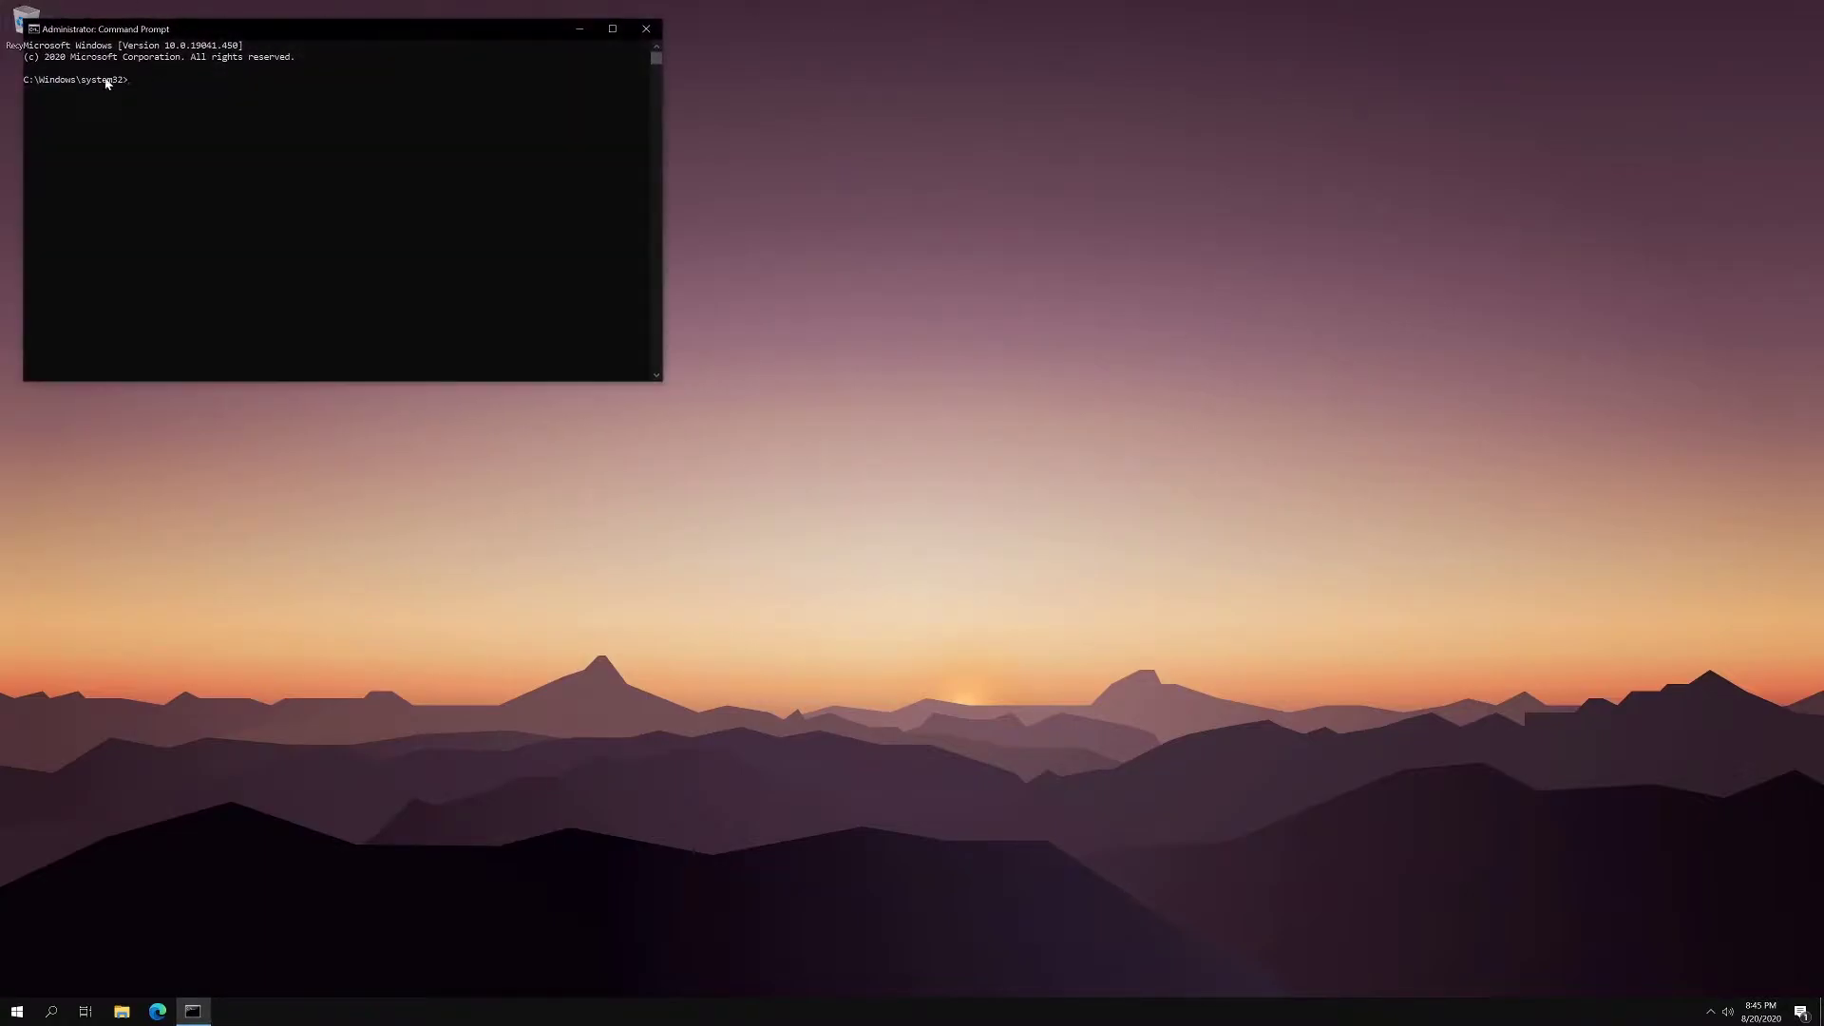
- Close the elevated Command Prompt, then briefly open and dismiss the Start menu and desktop menu
click(651, 38)
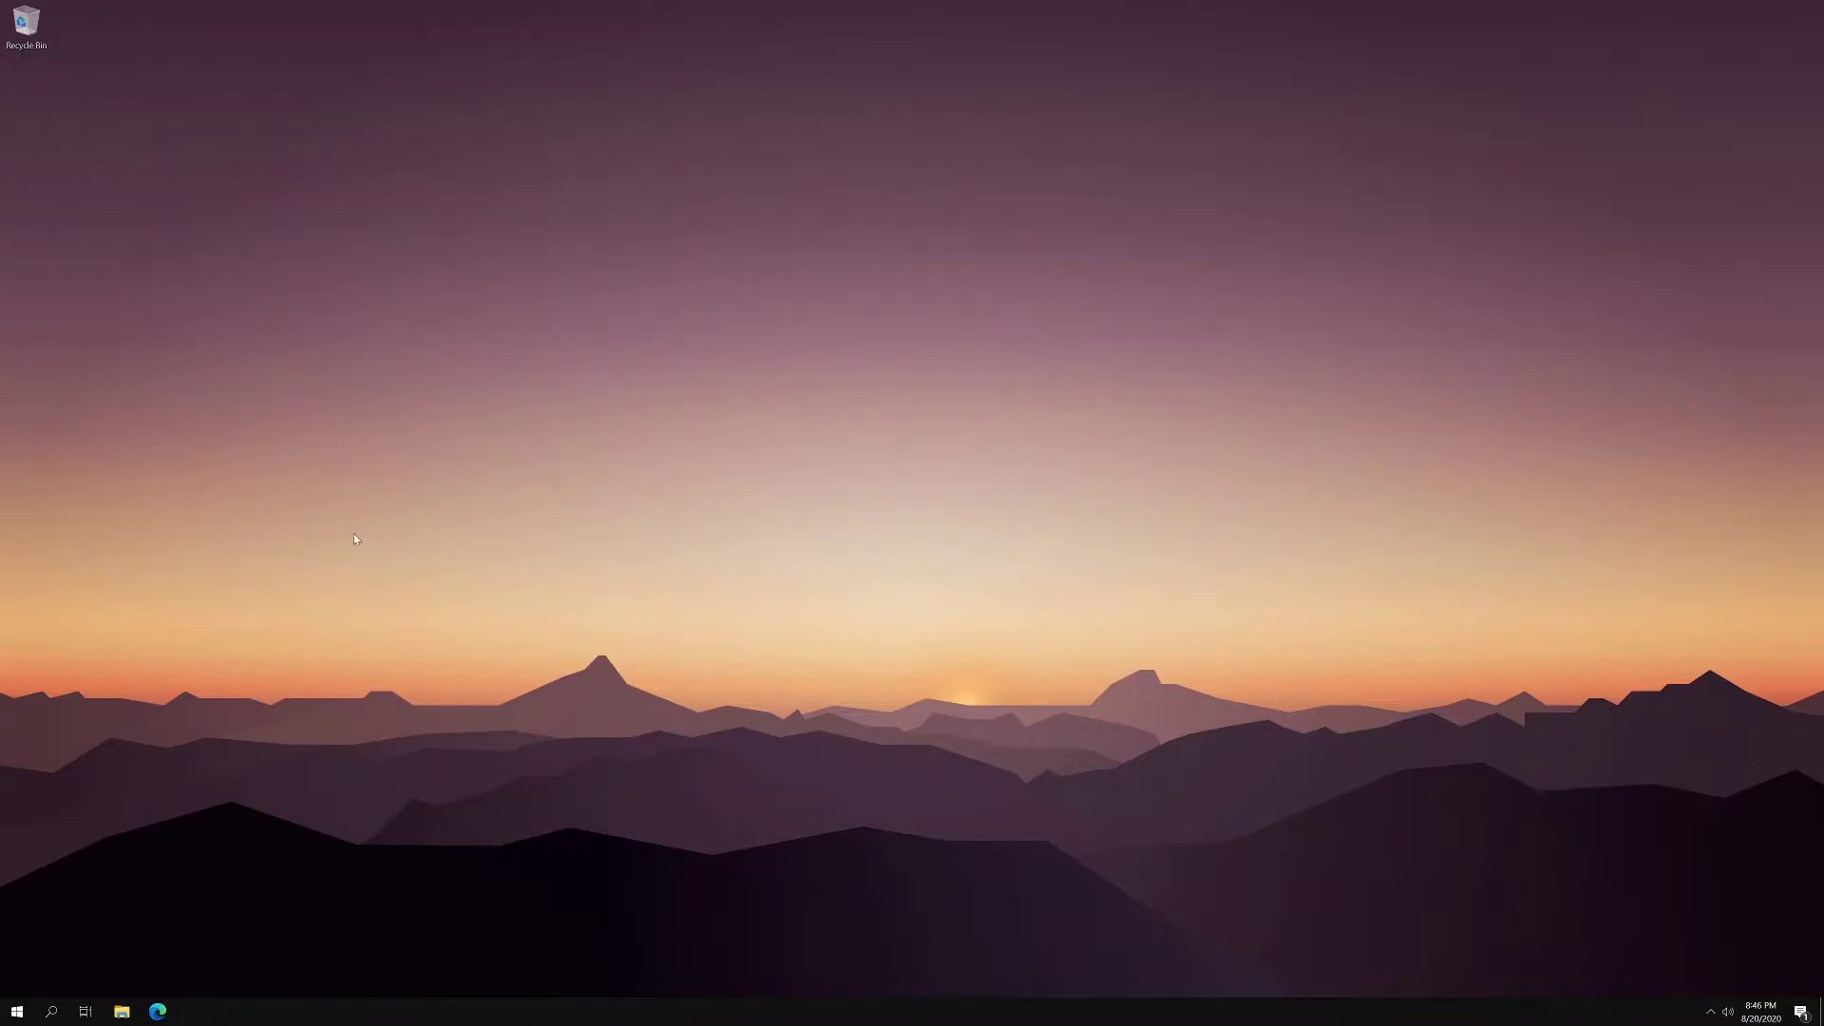
key(super)
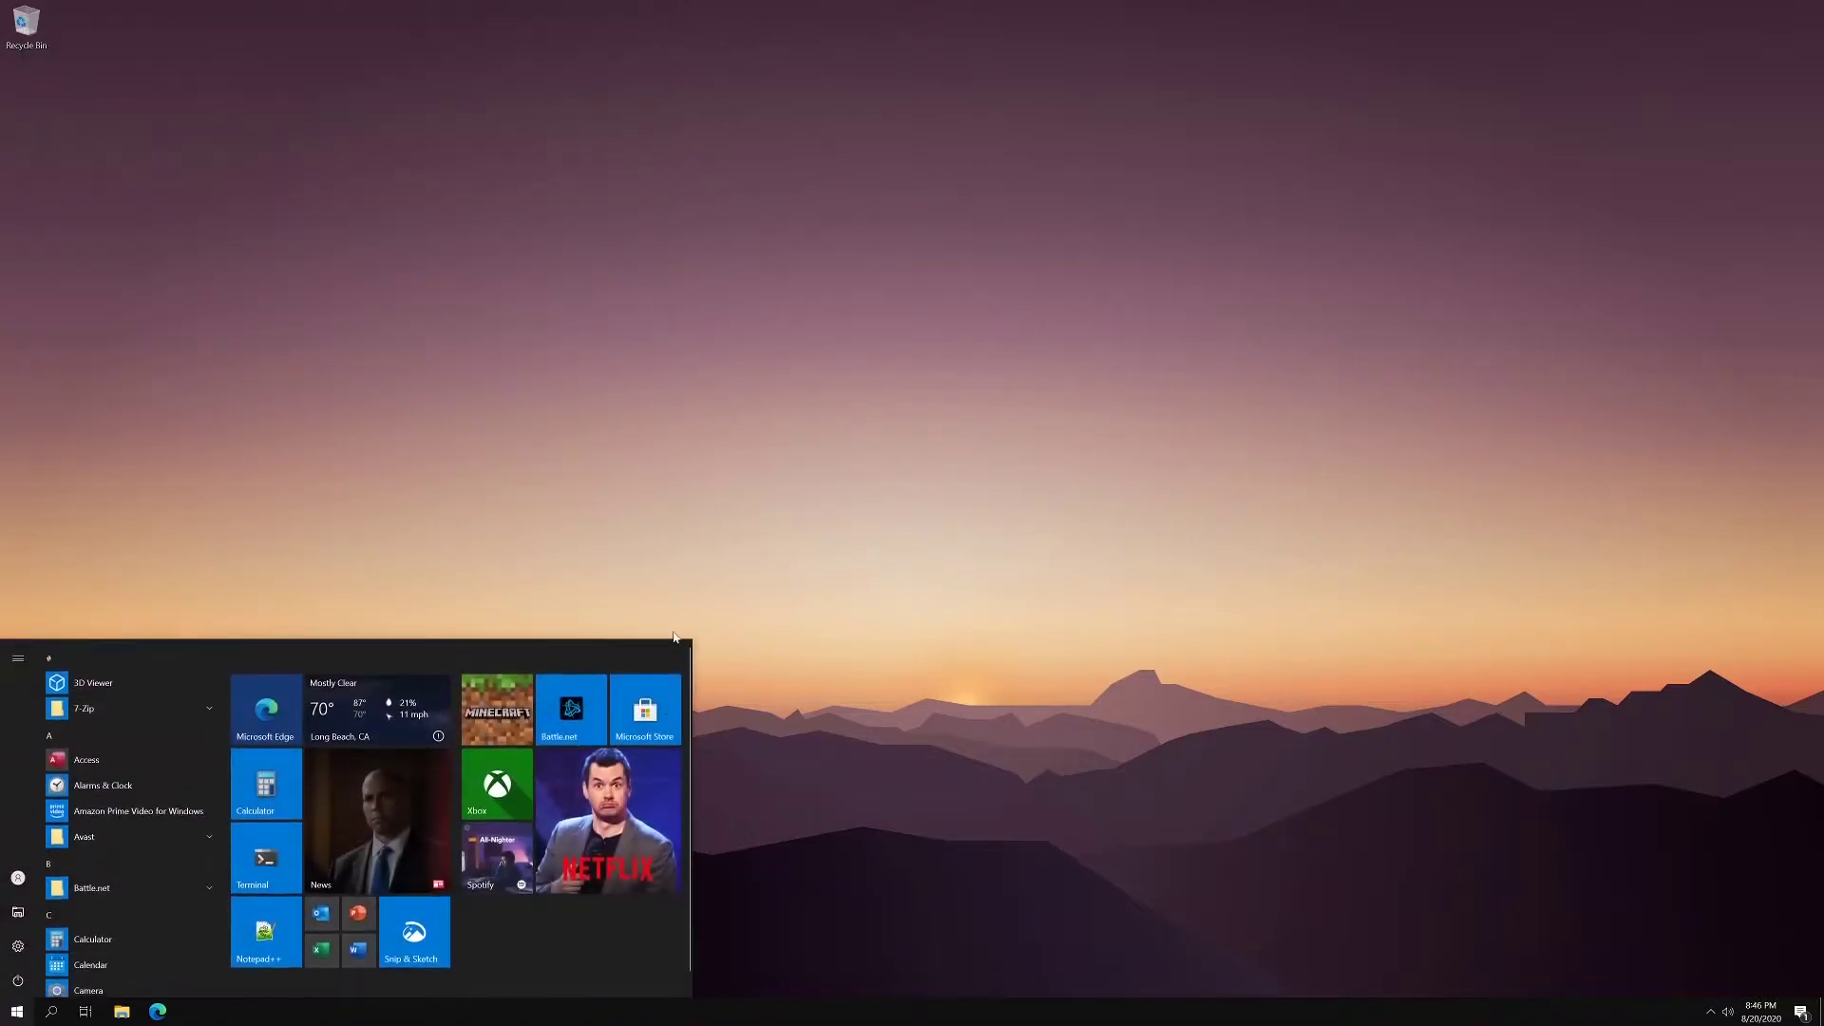
click(690, 608)
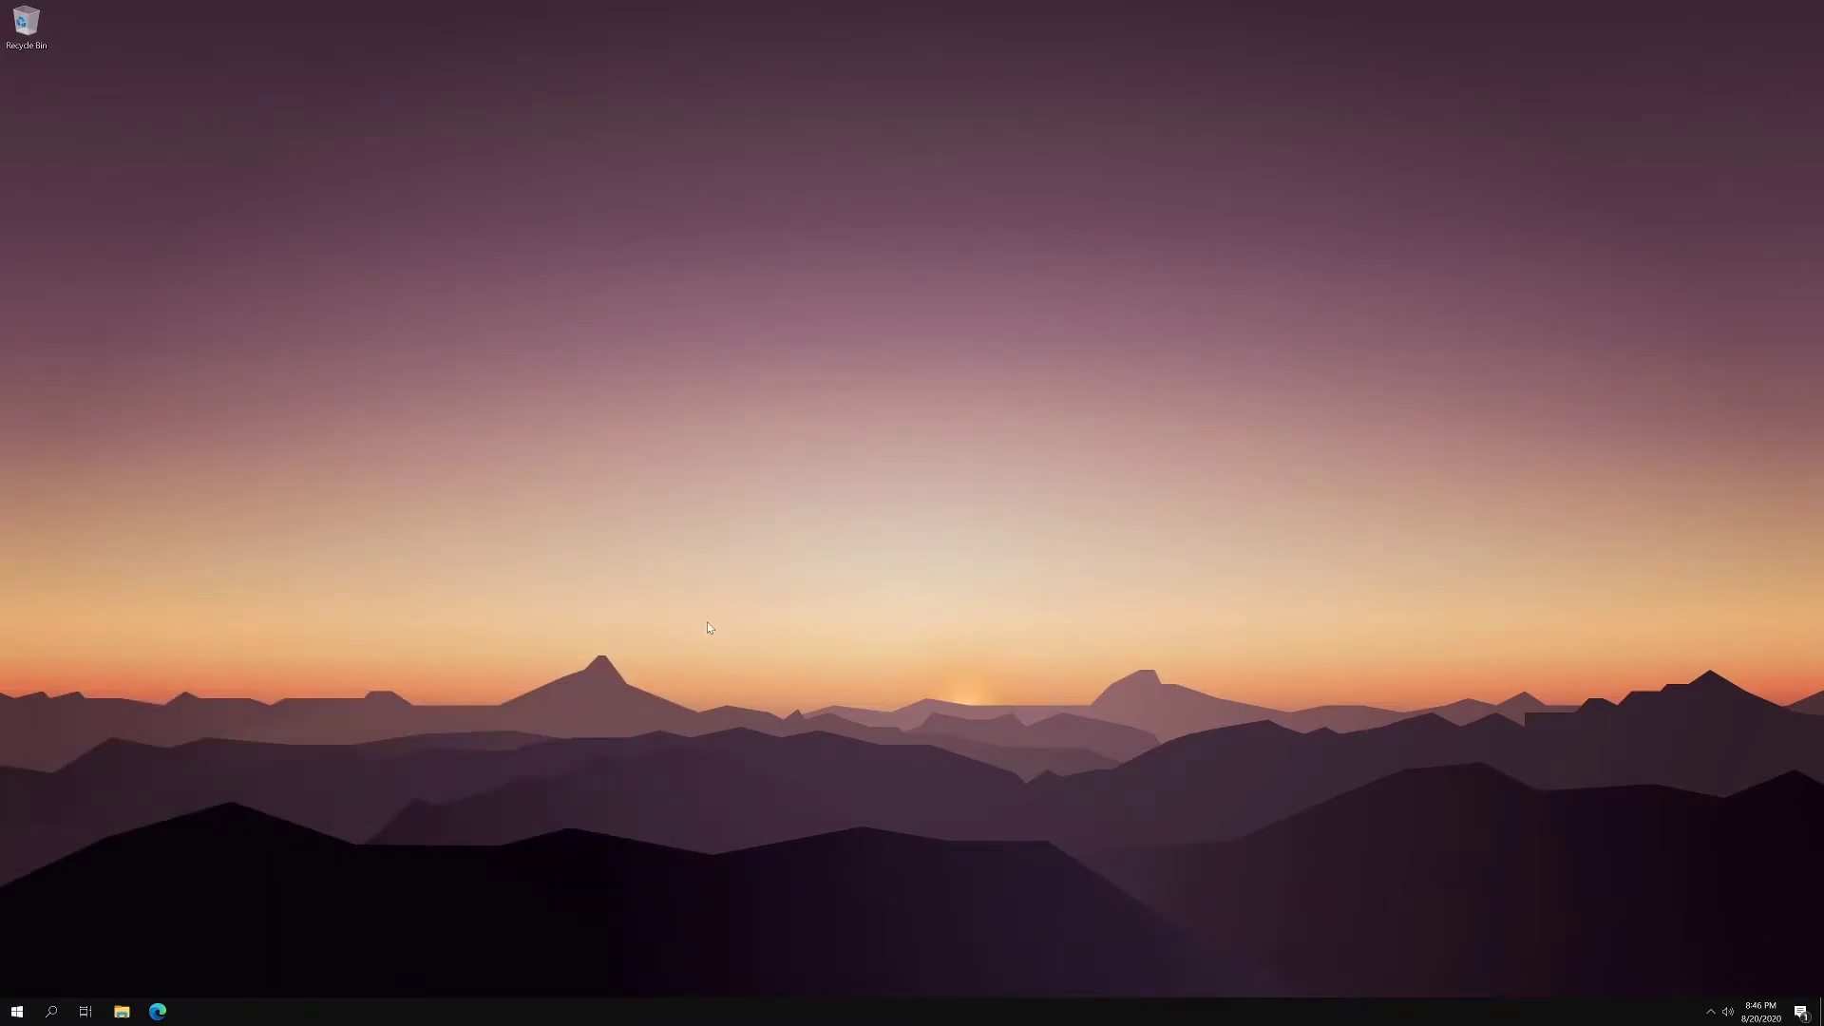
right_click(593, 604)
click(476, 621)
- Search 'gpedit' to launch Local Group Policy Editor and move it to the screen centre
click(51, 1009)
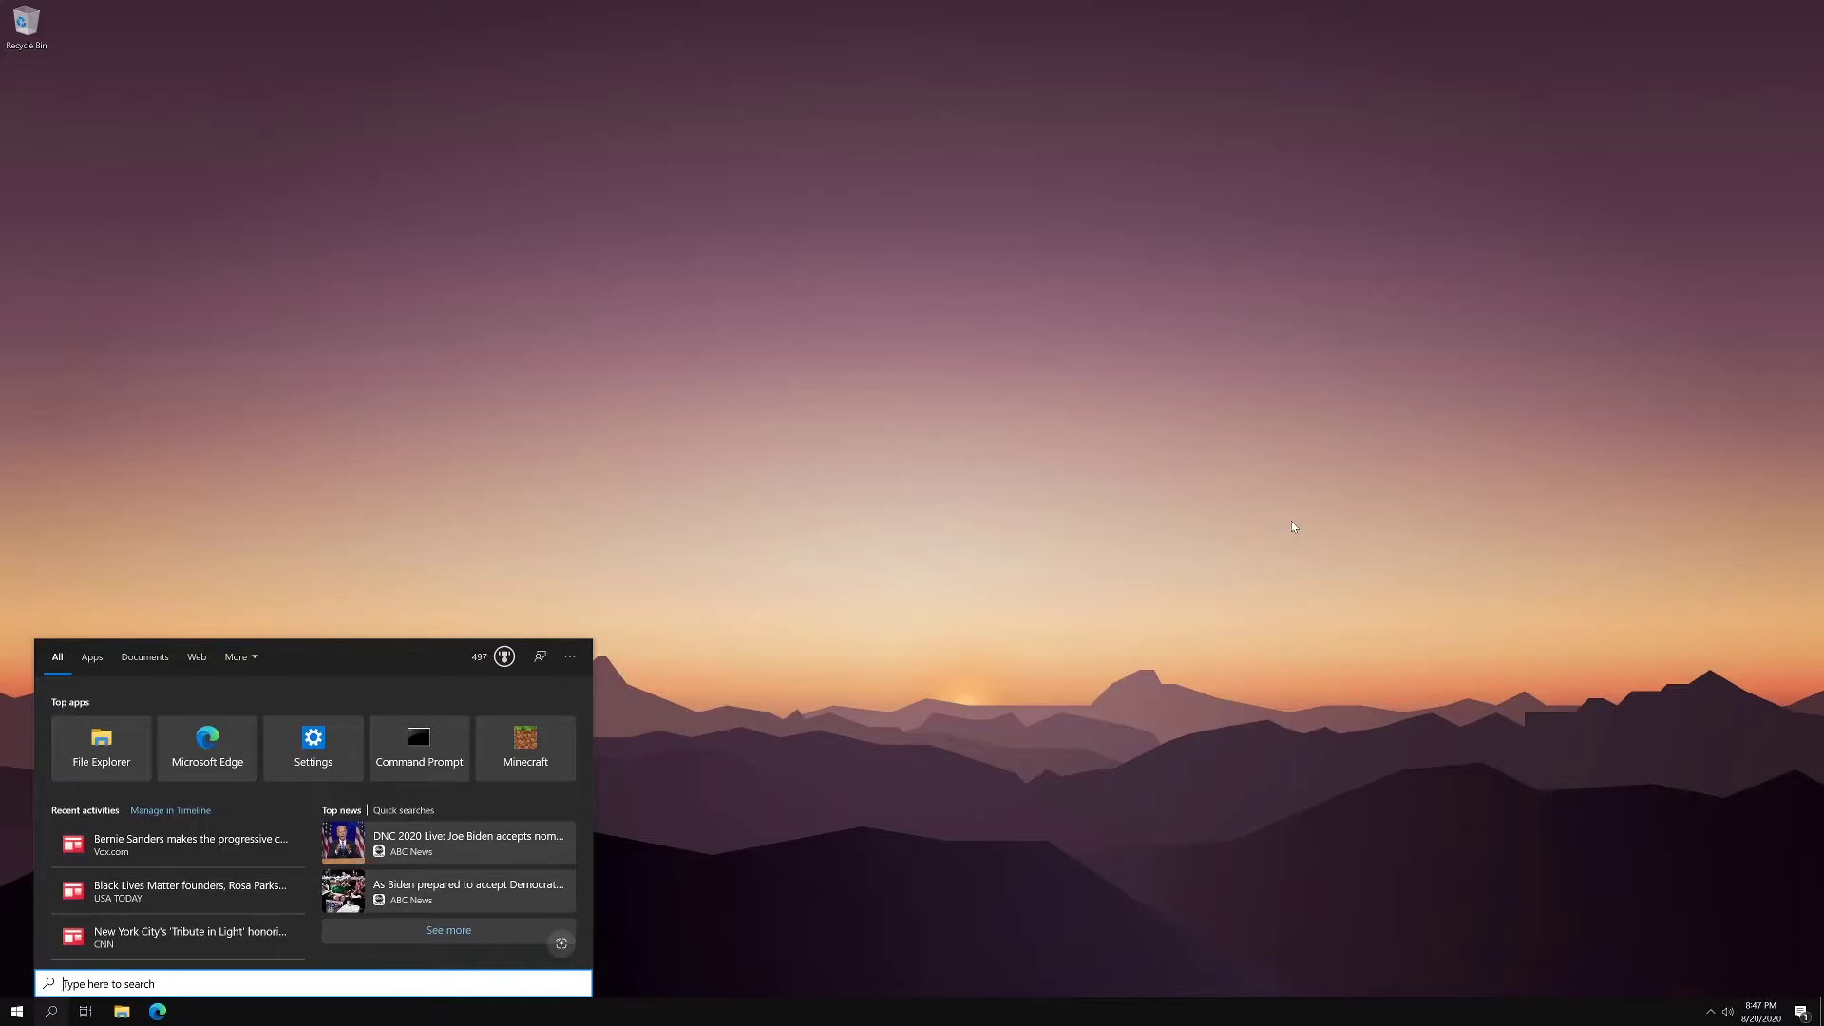
text(gpedit)
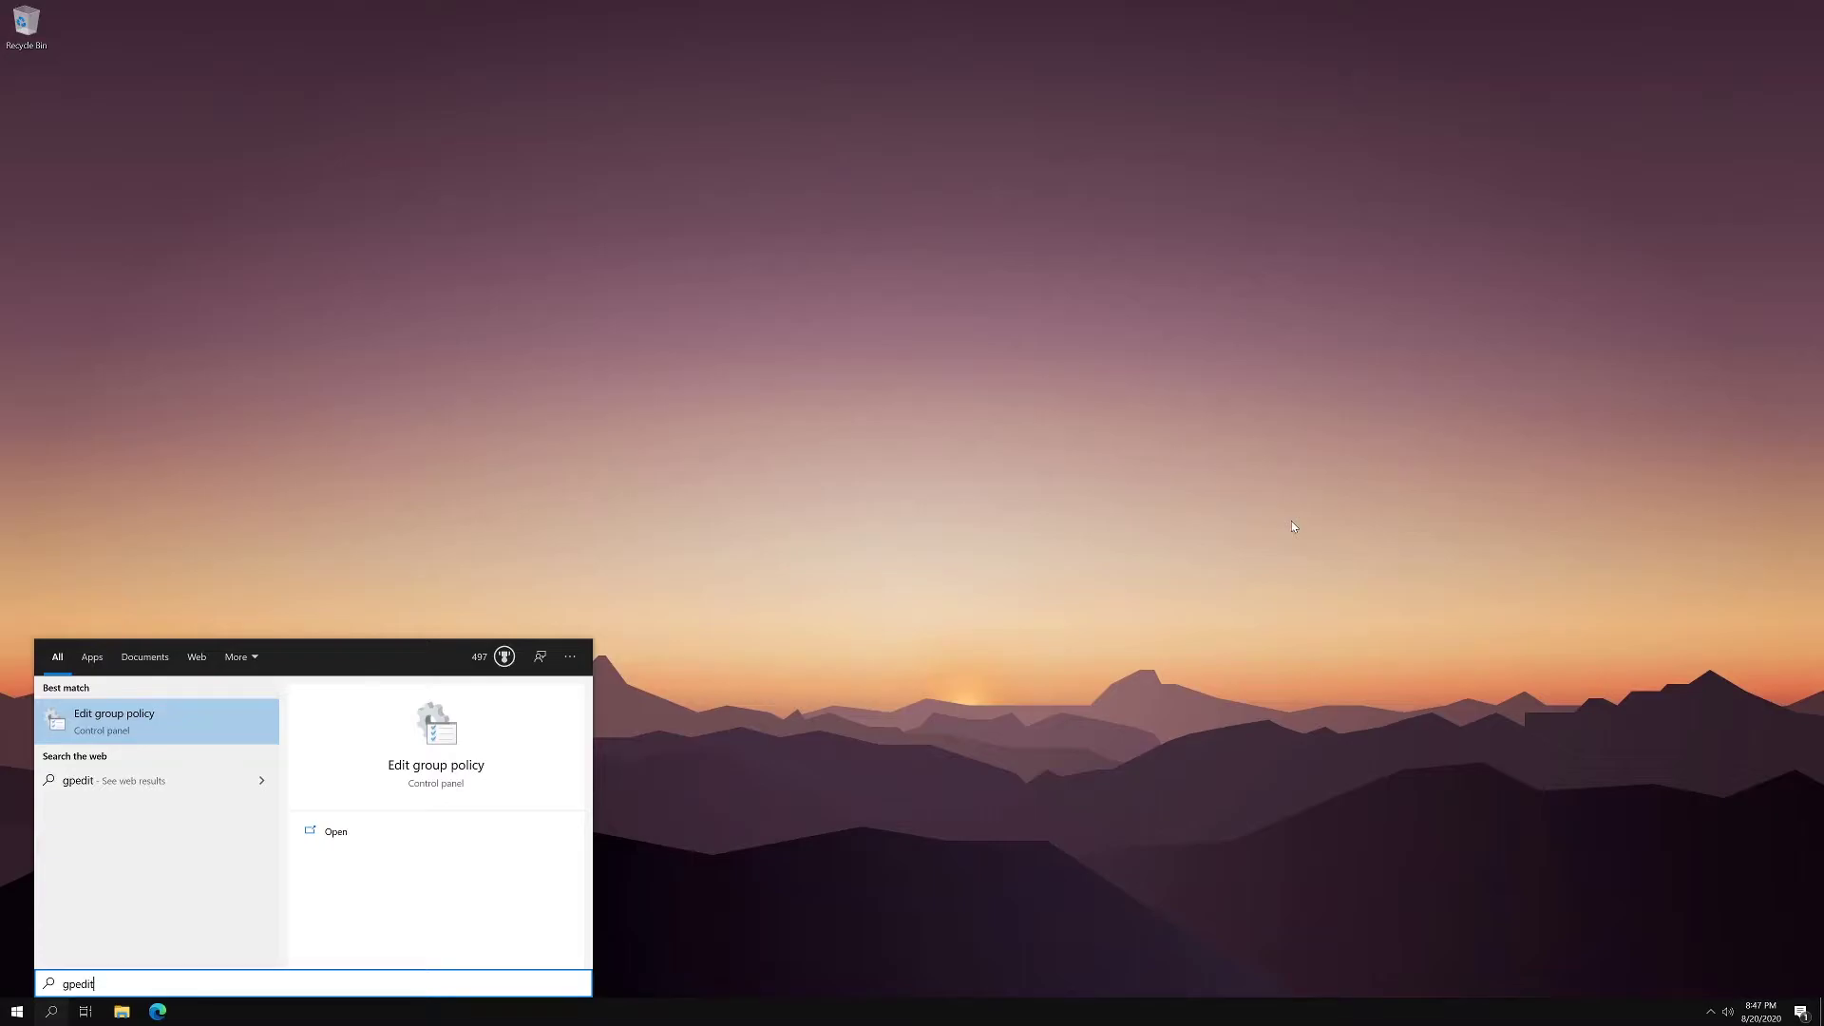
key(Return)
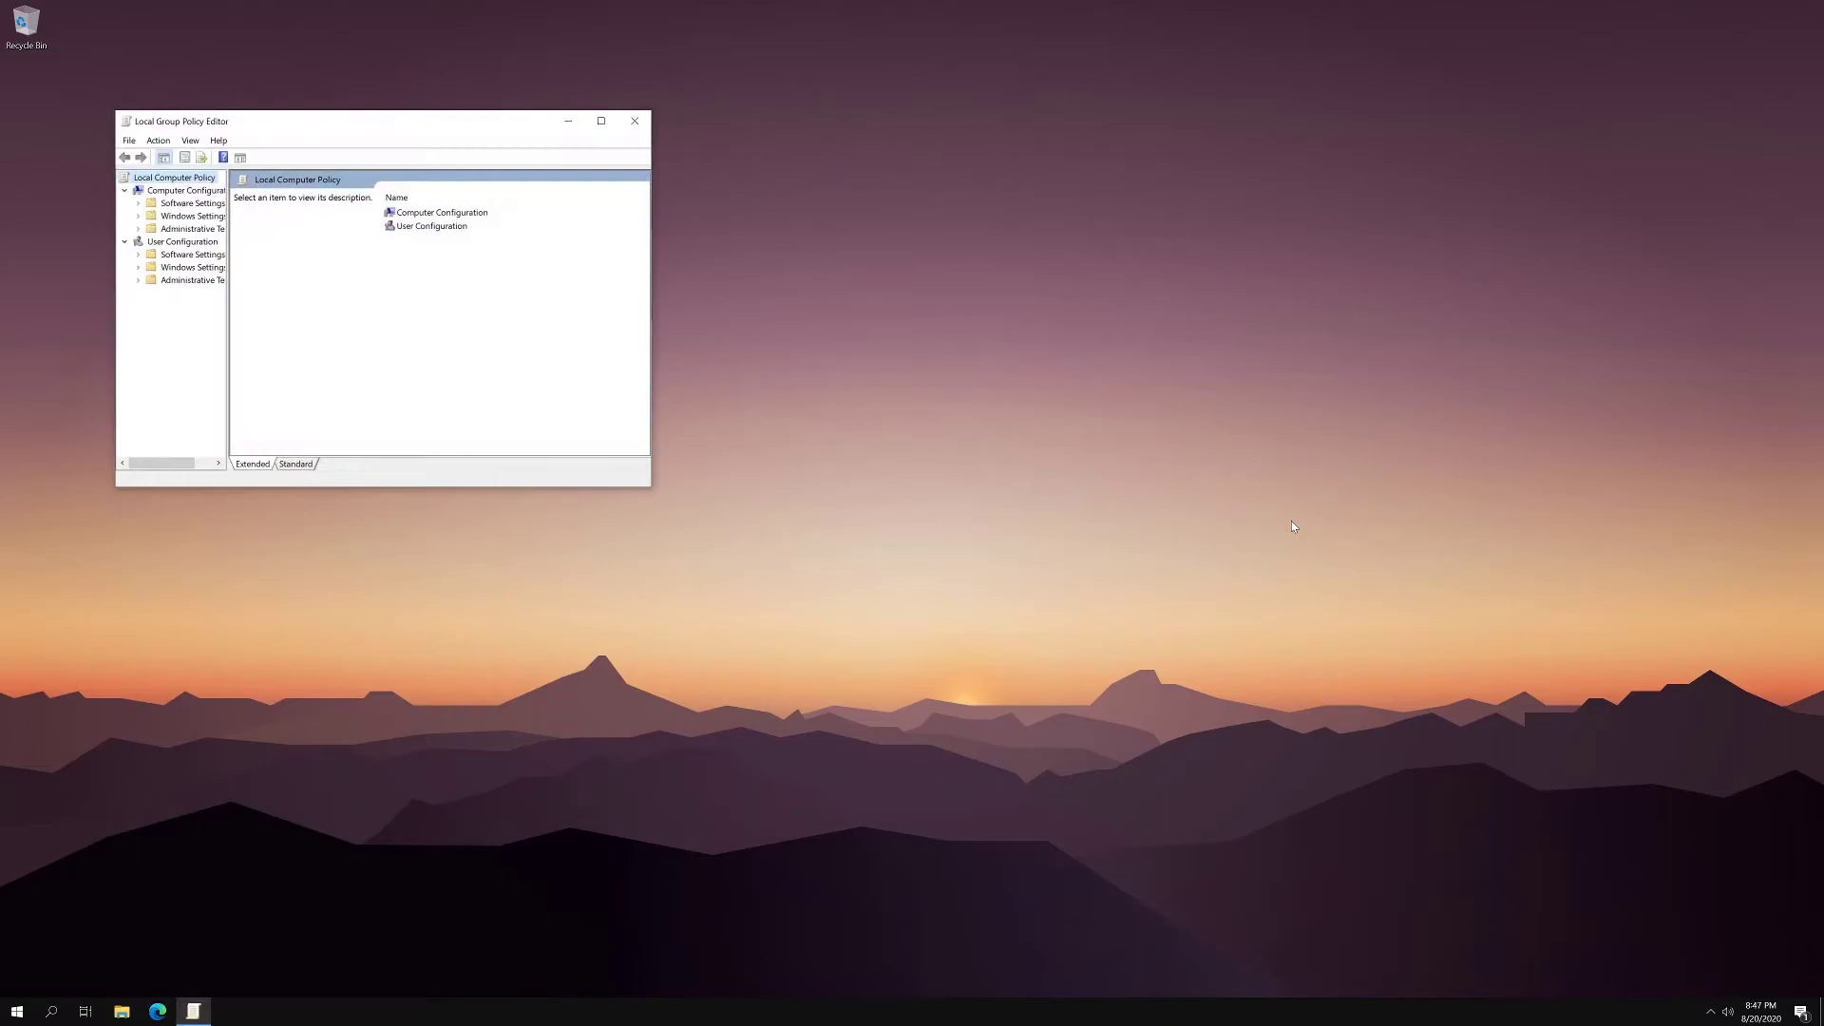
drag(254, 130, 745, 292)
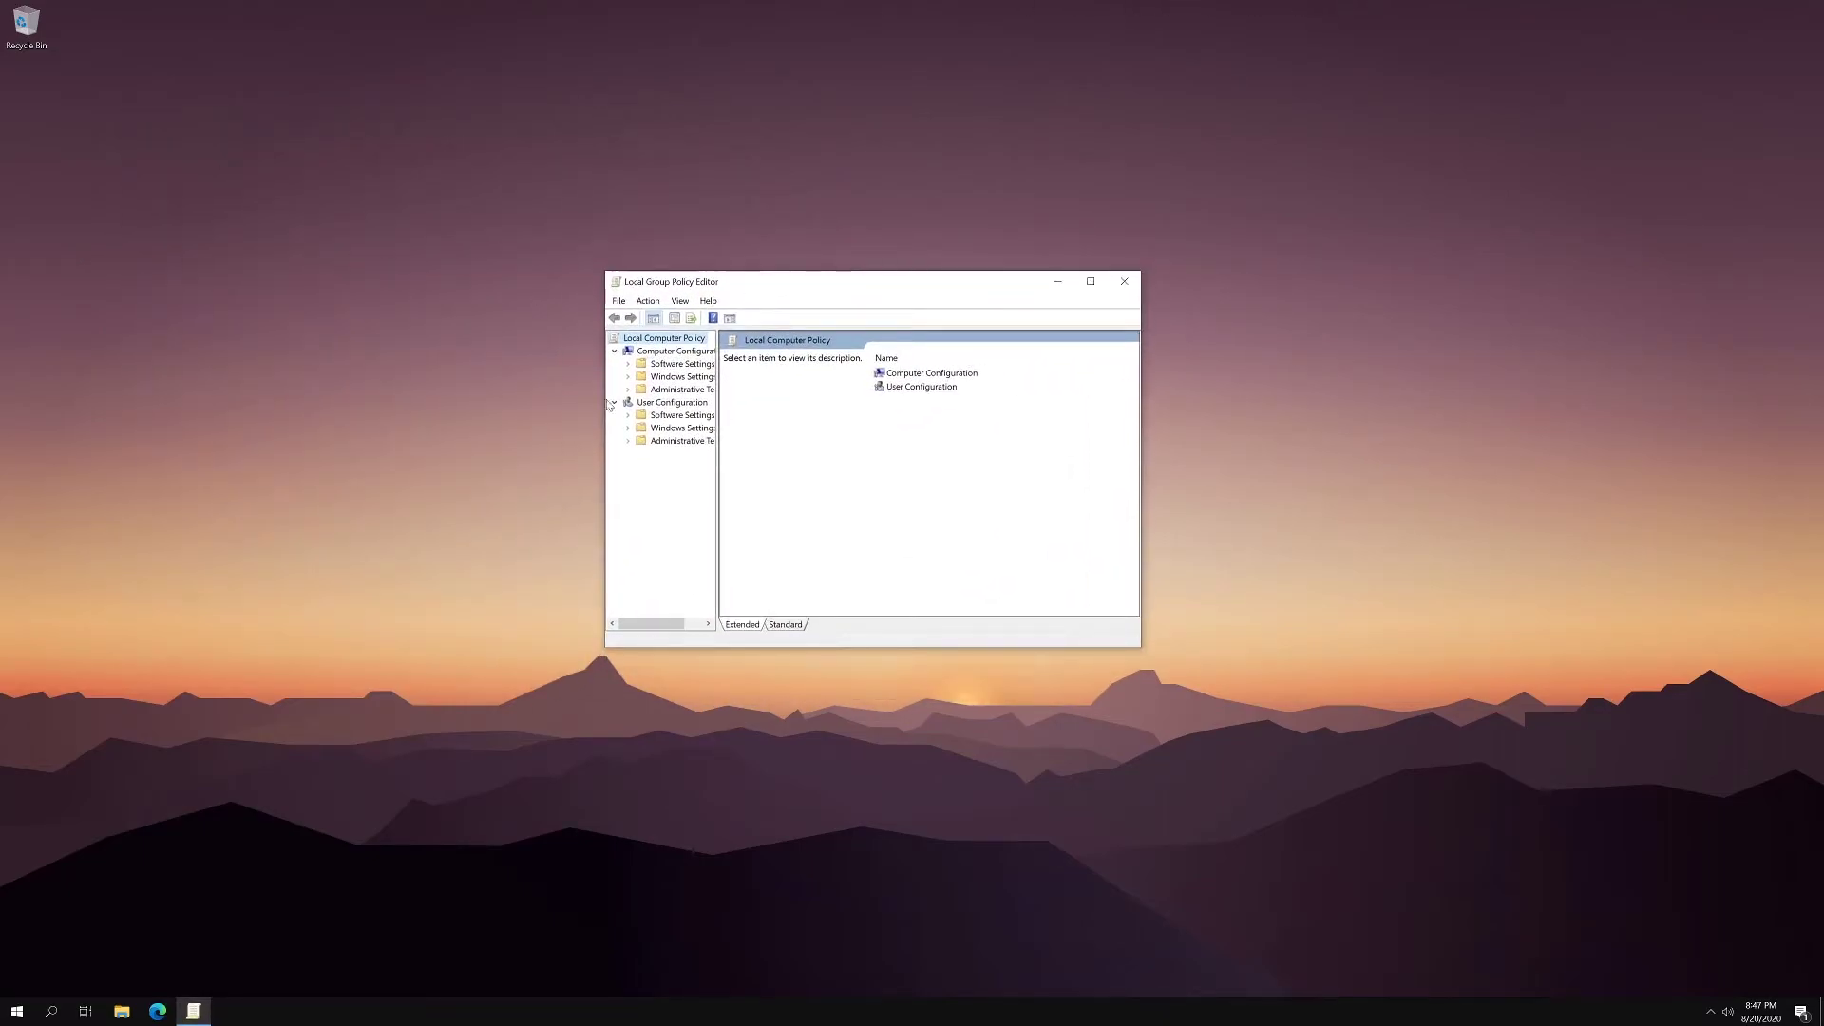
- Browse Windows Settings > Security Settings > Local Policies > Security Options down to the User Account Control policies
click(697, 380)
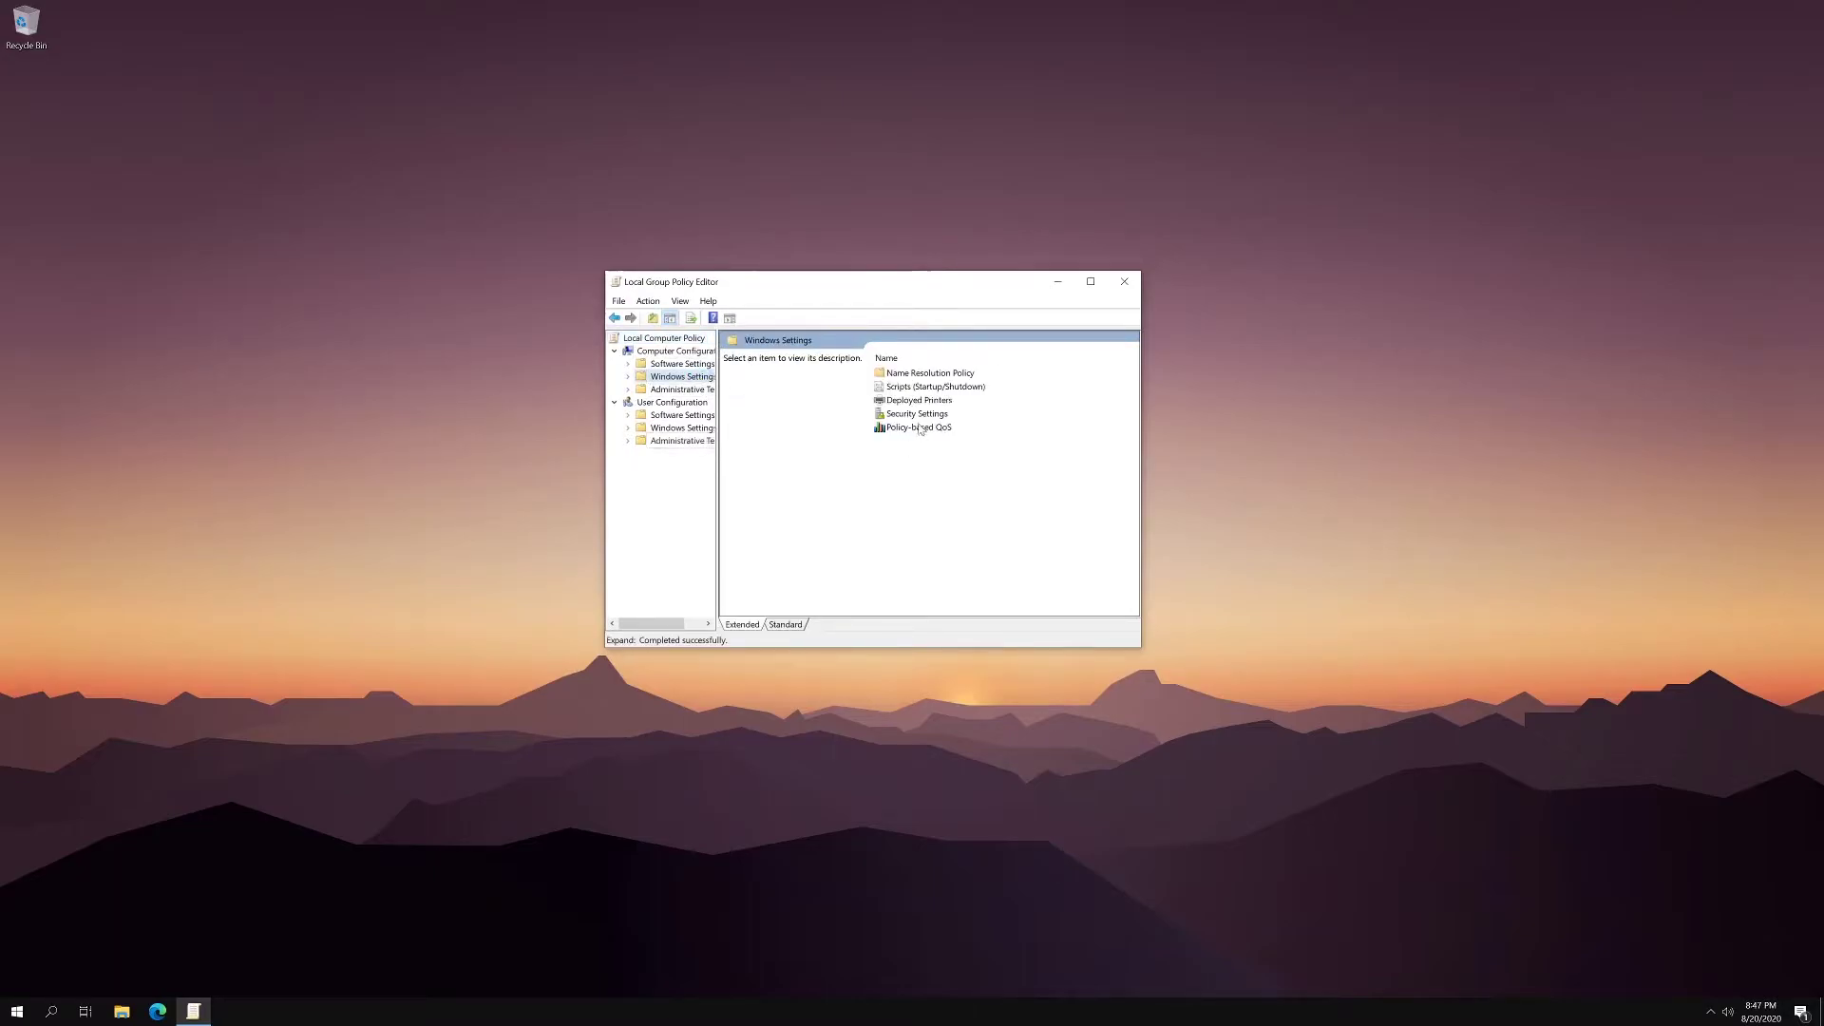
double_click(926, 415)
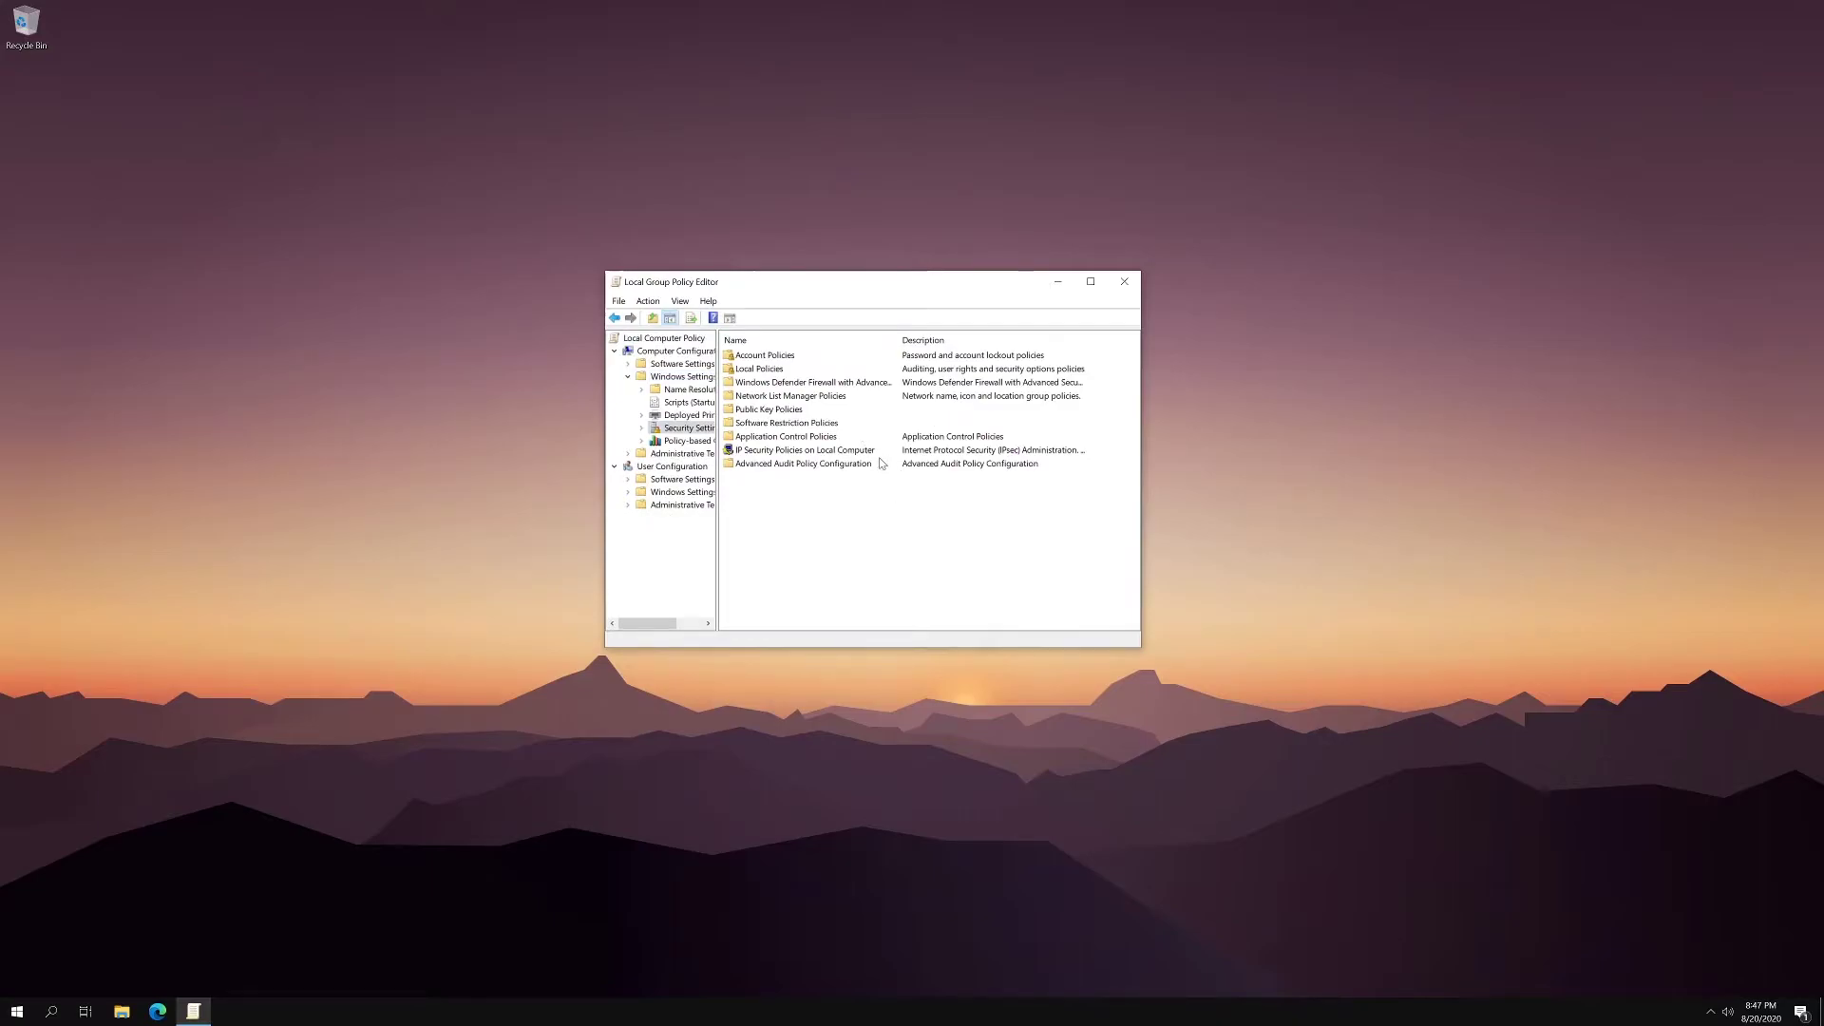
double_click(767, 370)
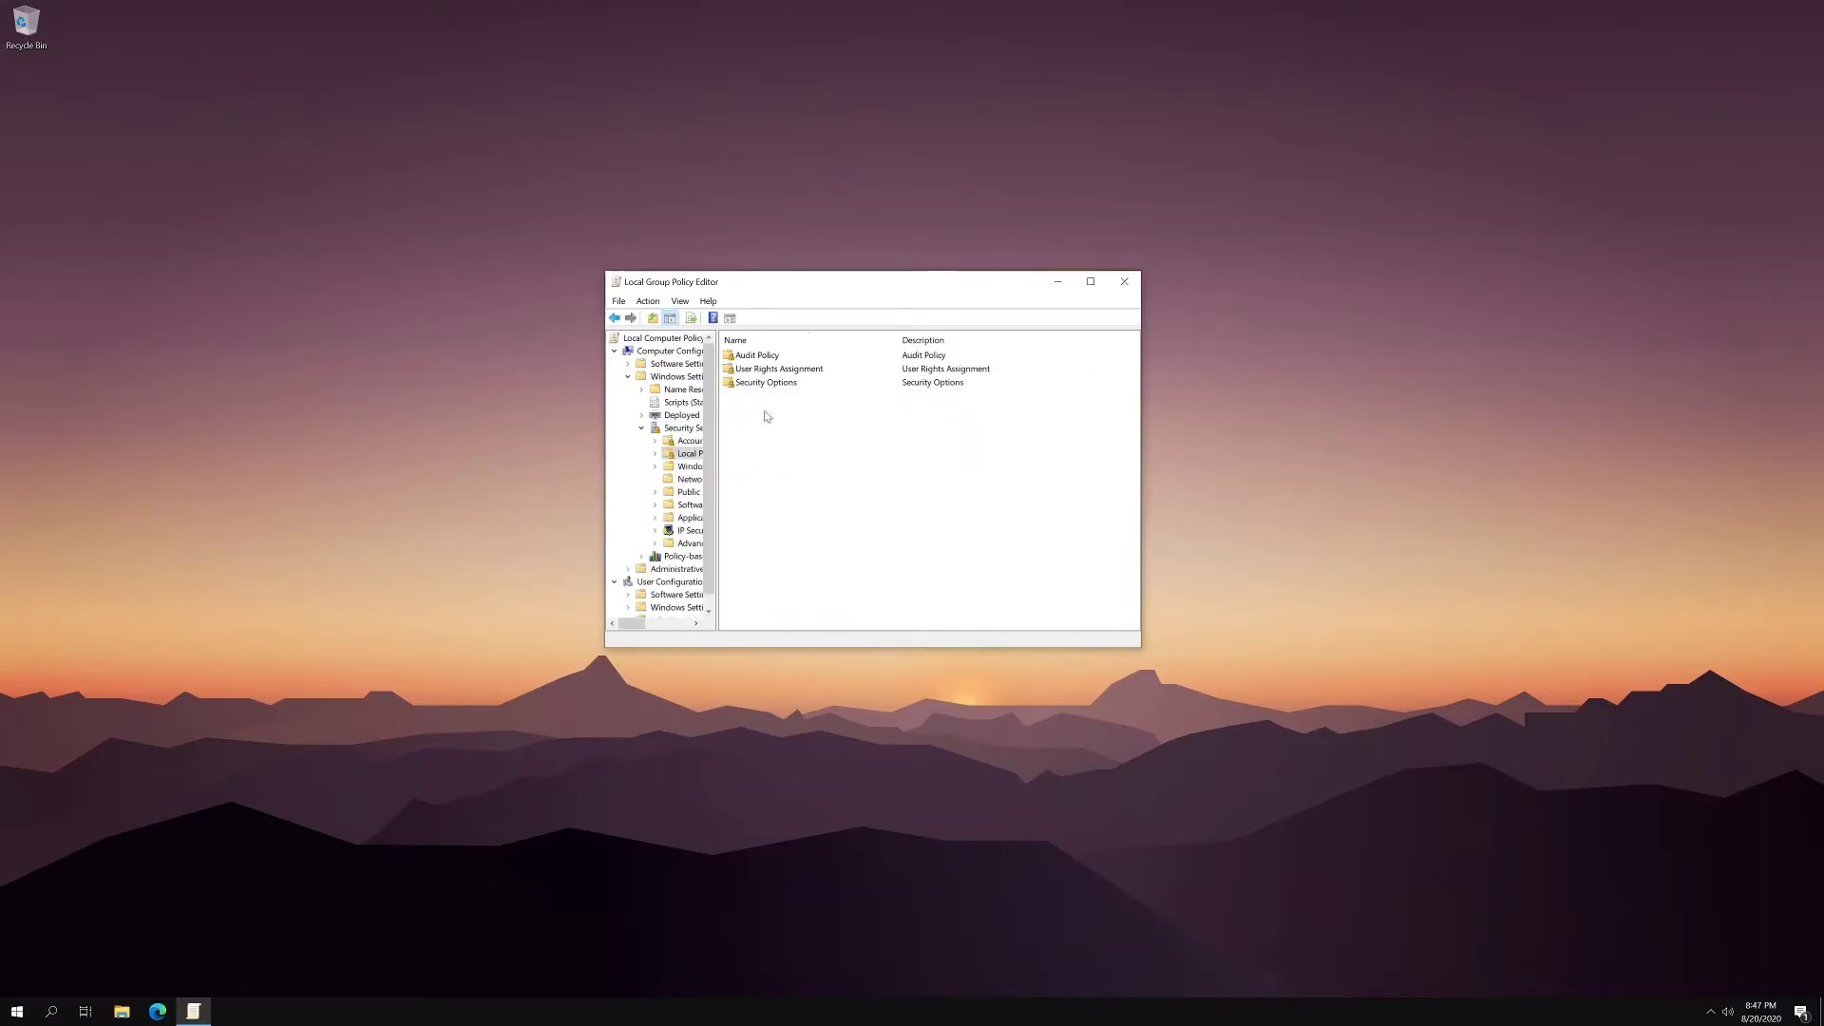
double_click(763, 384)
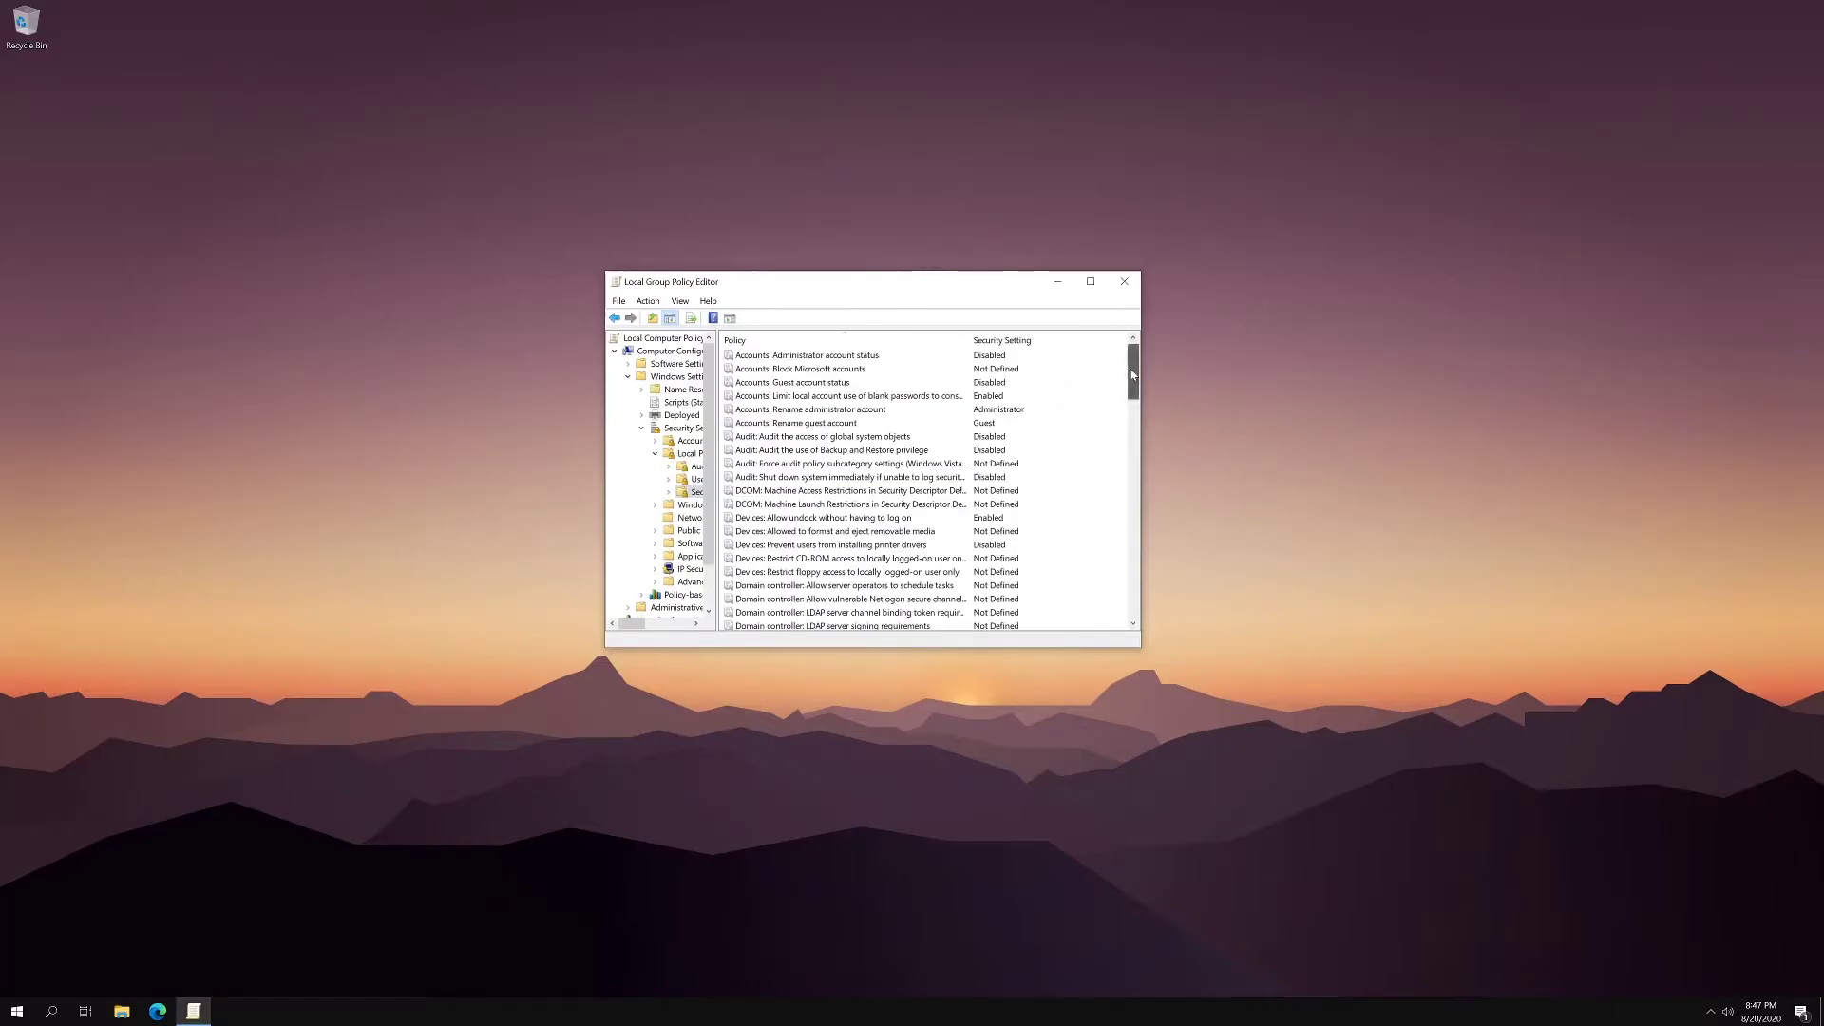
drag(1131, 376, 1097, 509)
scroll(1088, 447, down, 7)
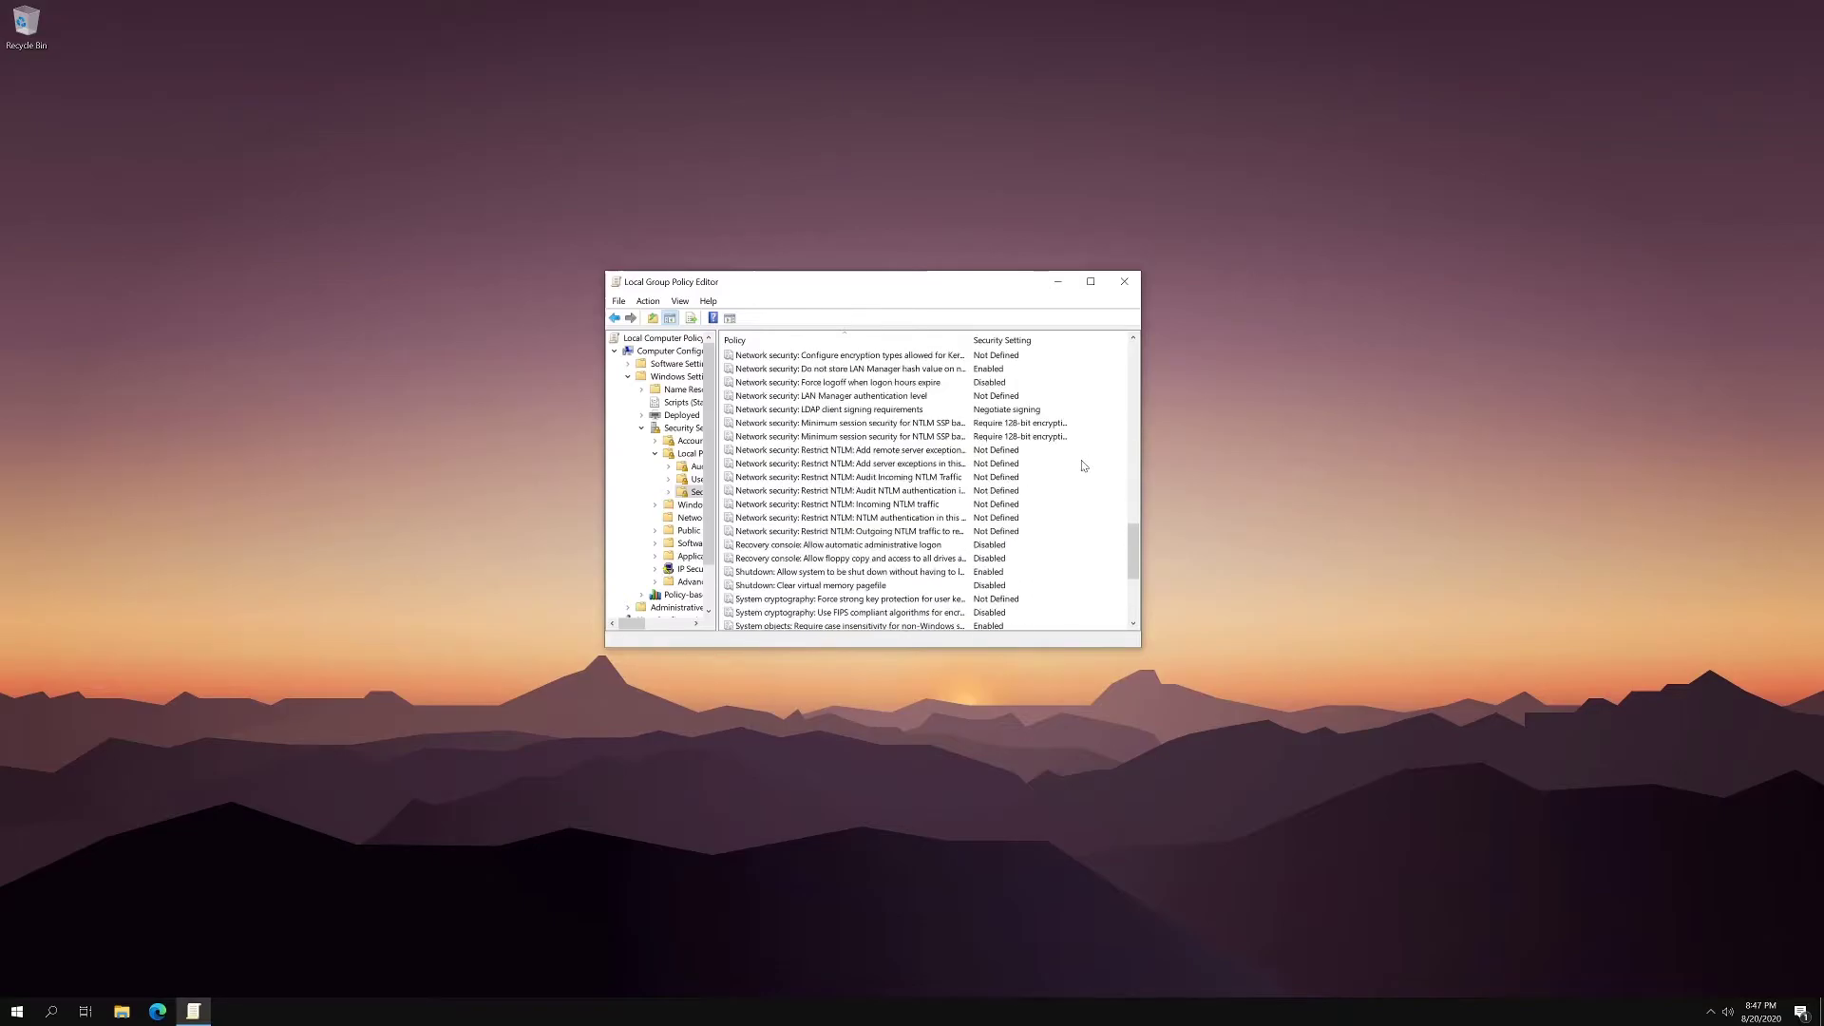
scroll(1084, 465, down, 5)
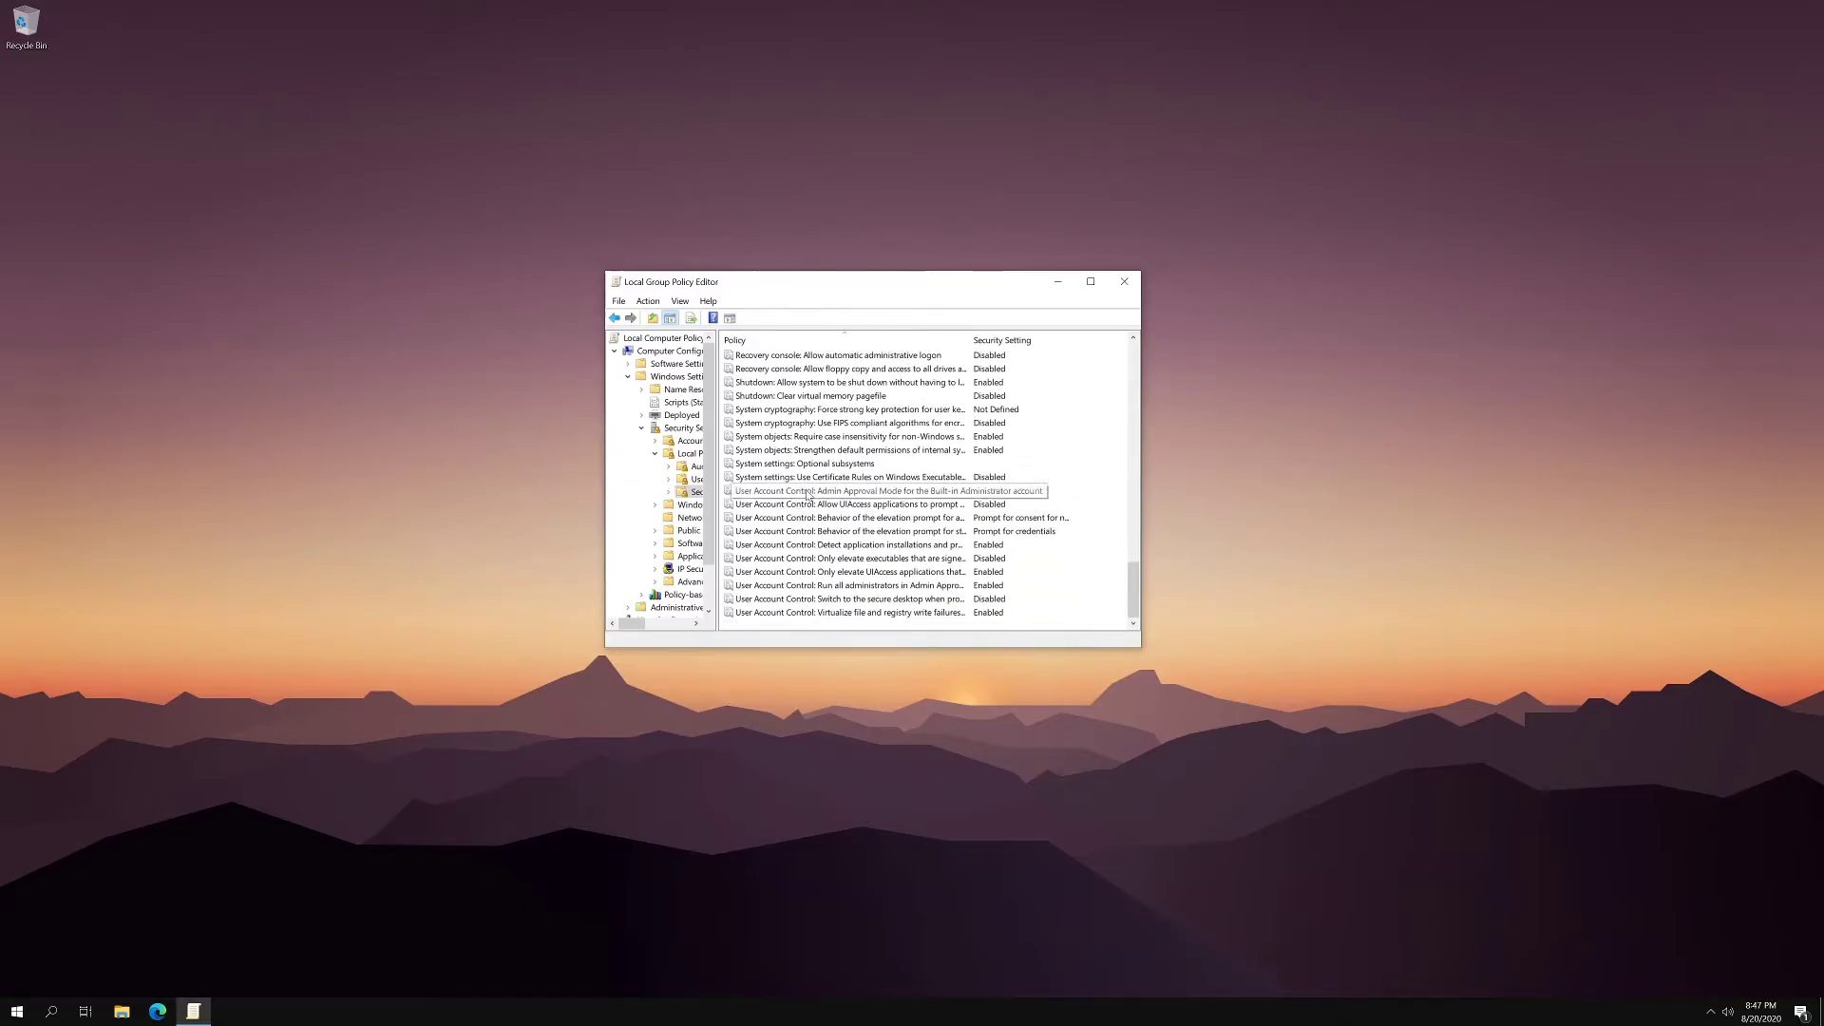
click(899, 517)
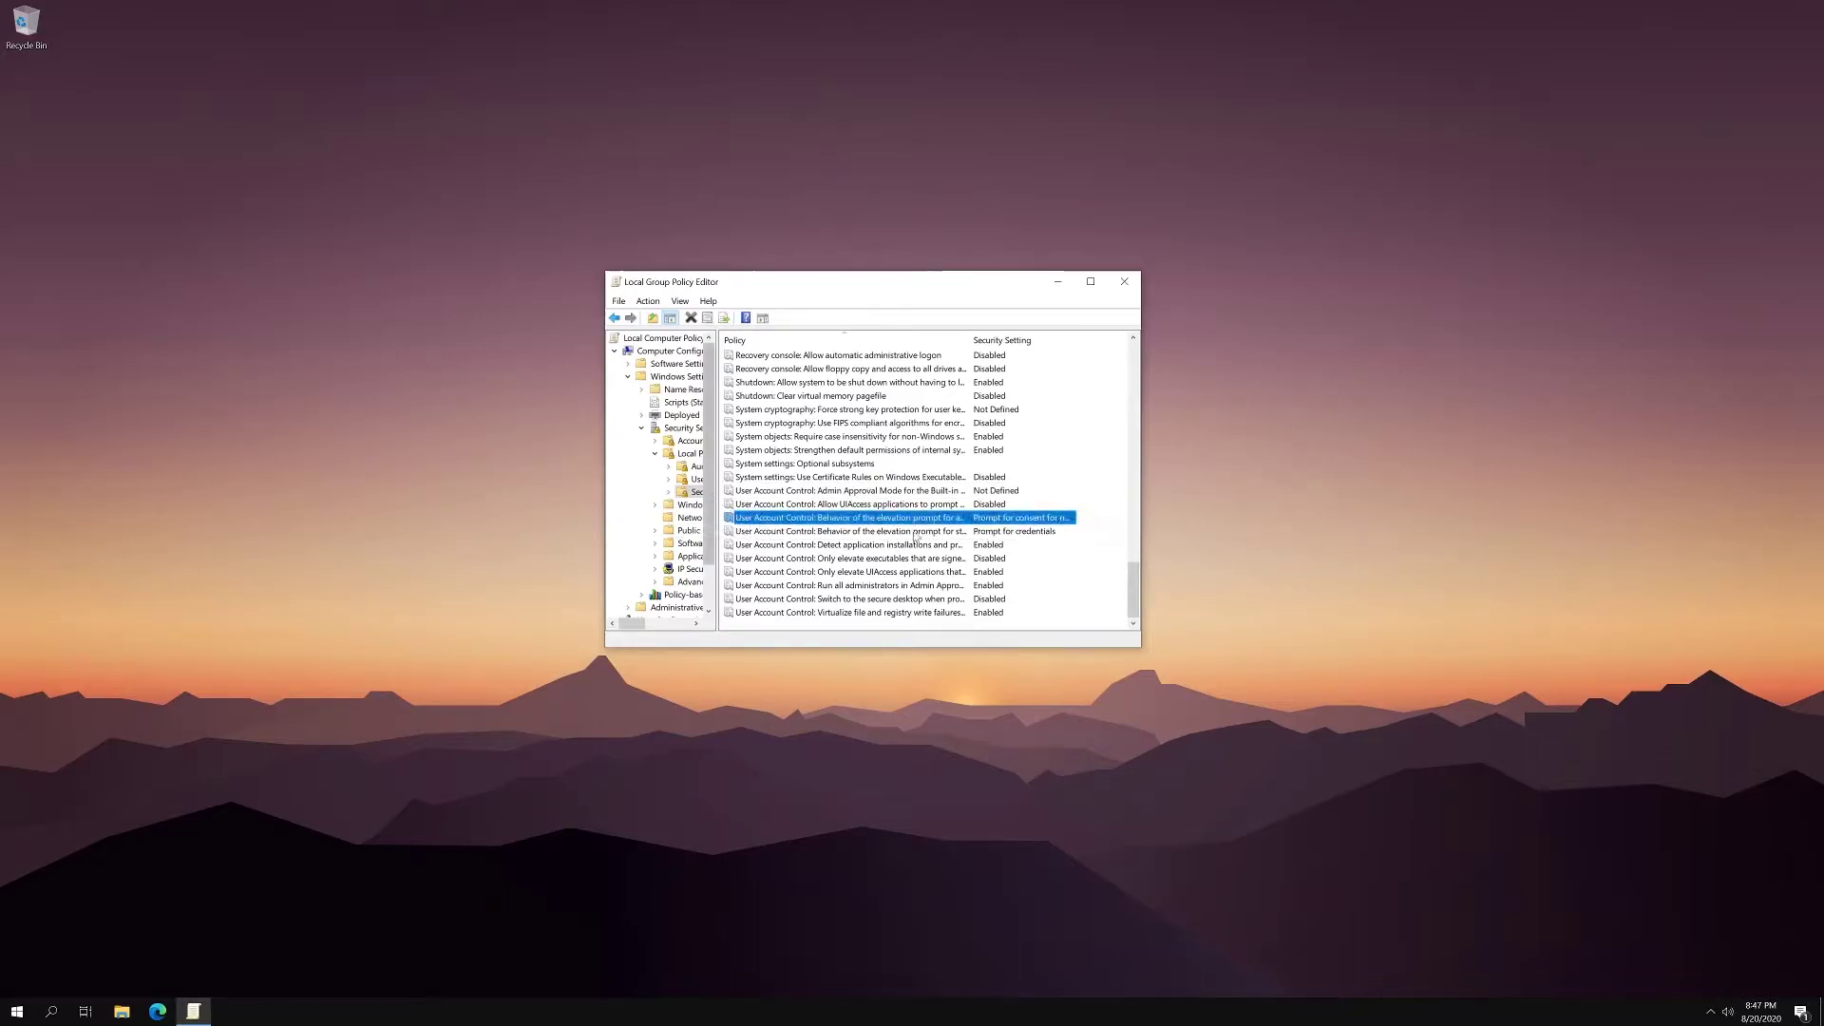
- Select the 'UAC: Behavior of the elevation prompt for administrators' policy in the list
click(809, 532)
click(812, 522)
click(815, 528)
click(850, 520)
click(858, 531)
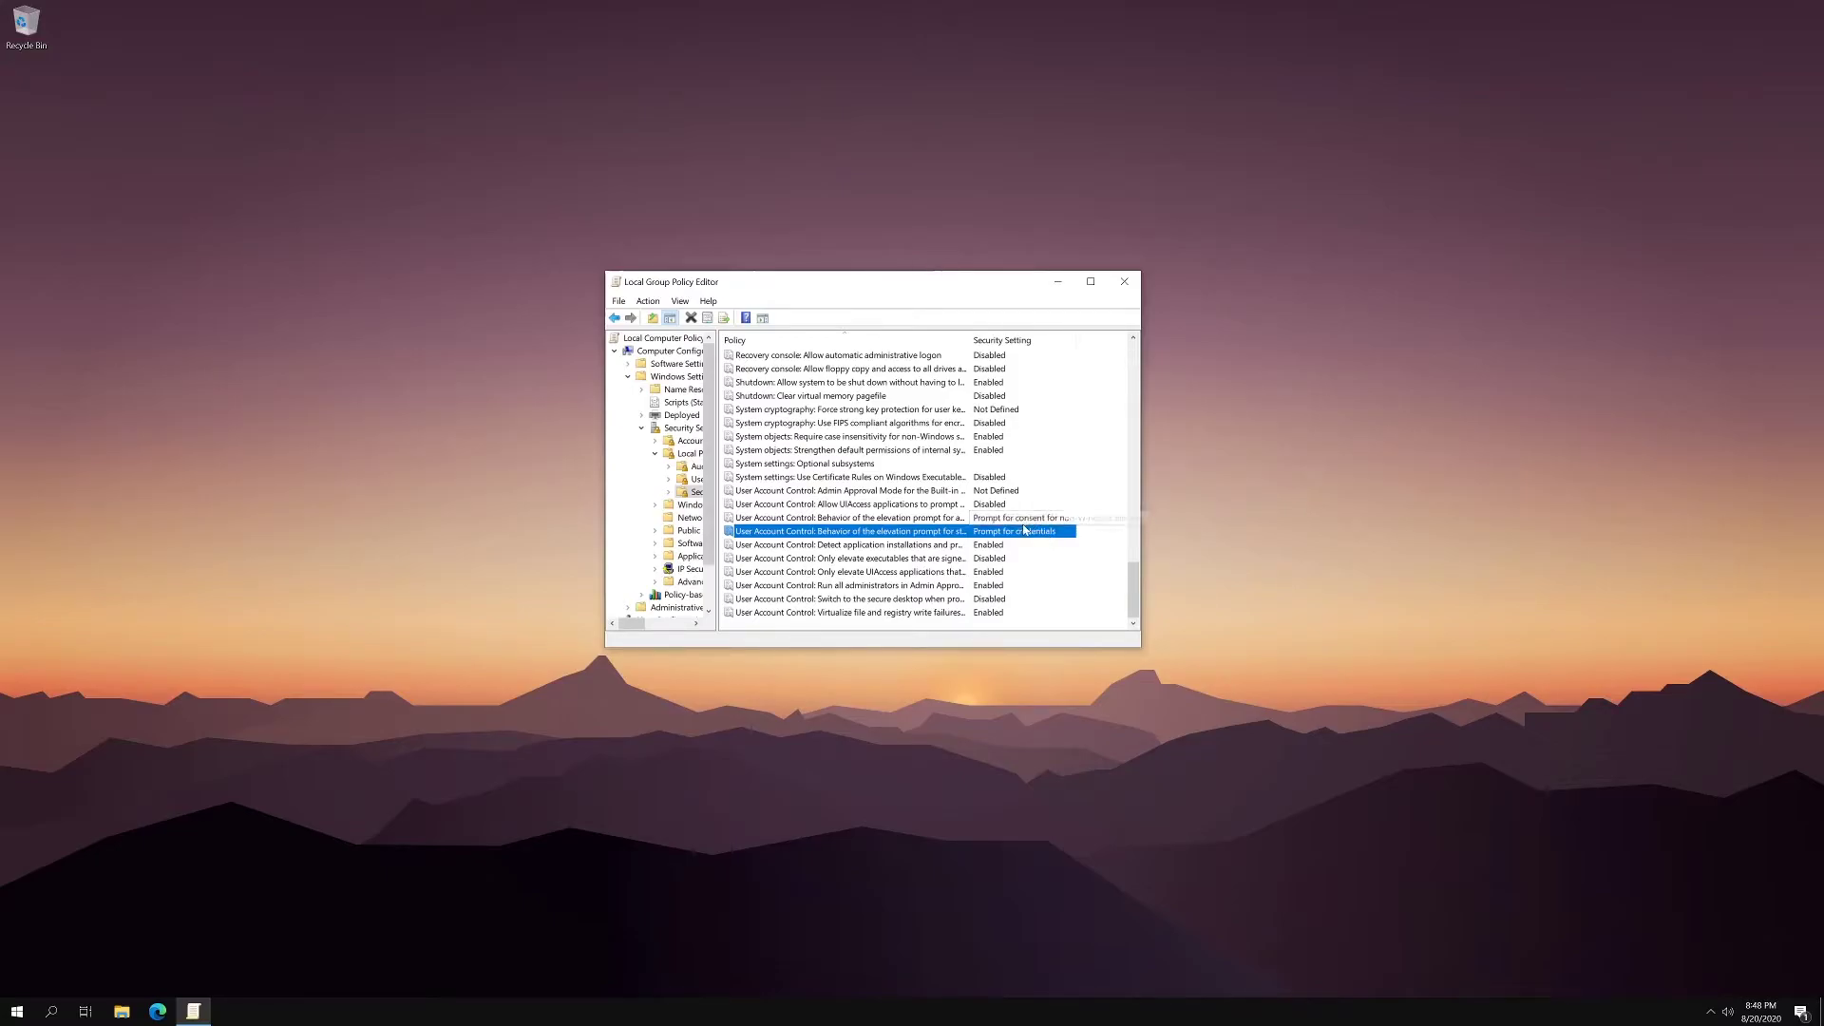
click(1024, 522)
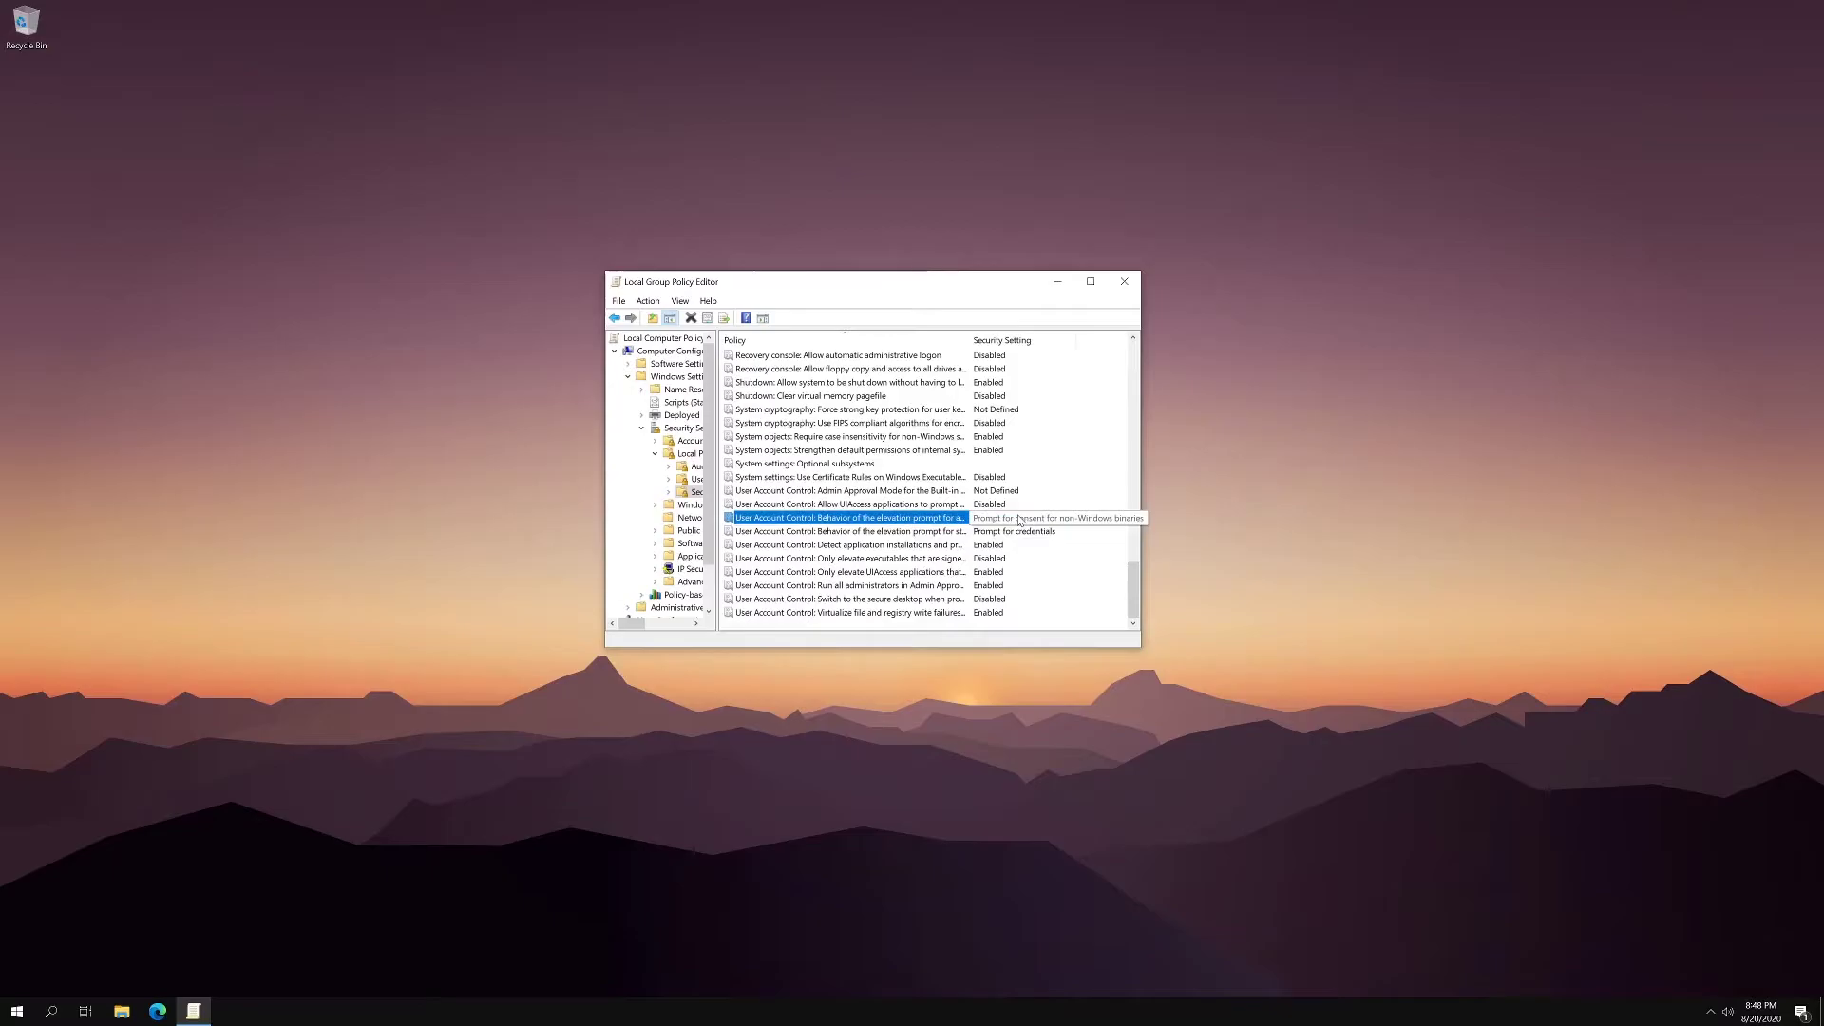
- Set that policy to Prompt for credentials, apply, confirm, and close the Group Policy Editor
double_click(1019, 520)
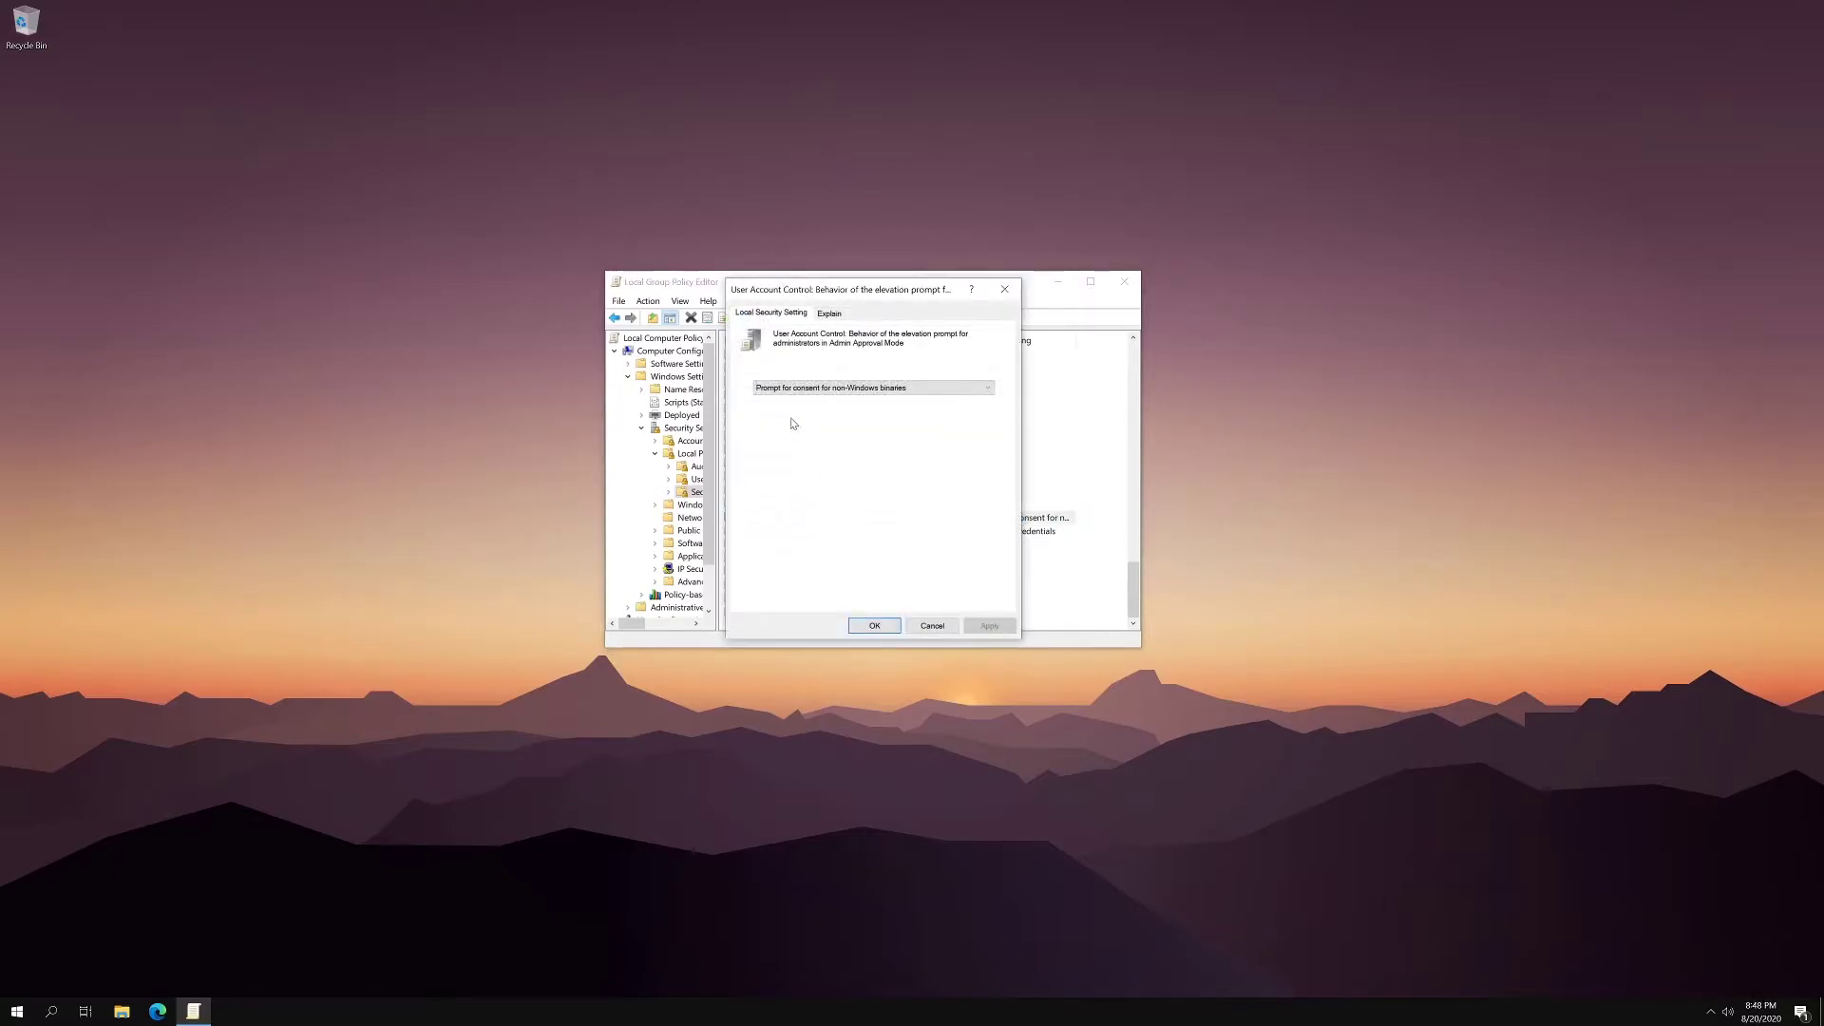
click(891, 389)
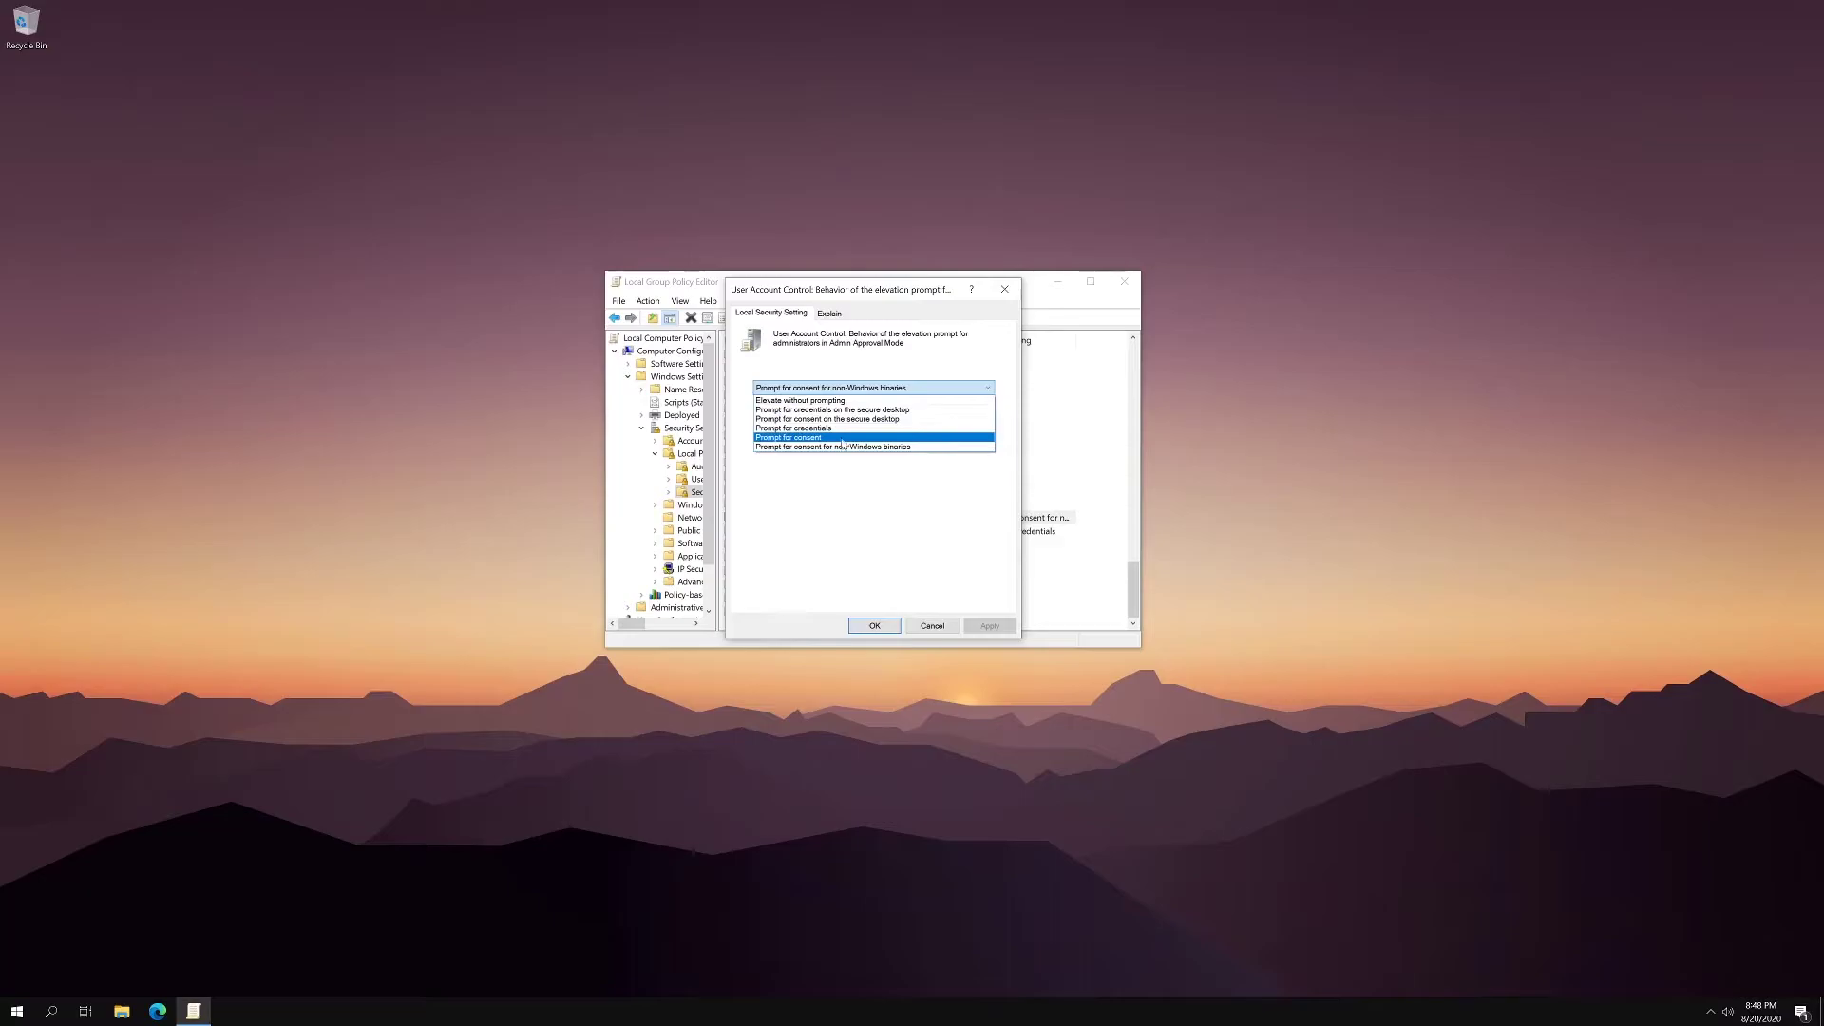
click(822, 428)
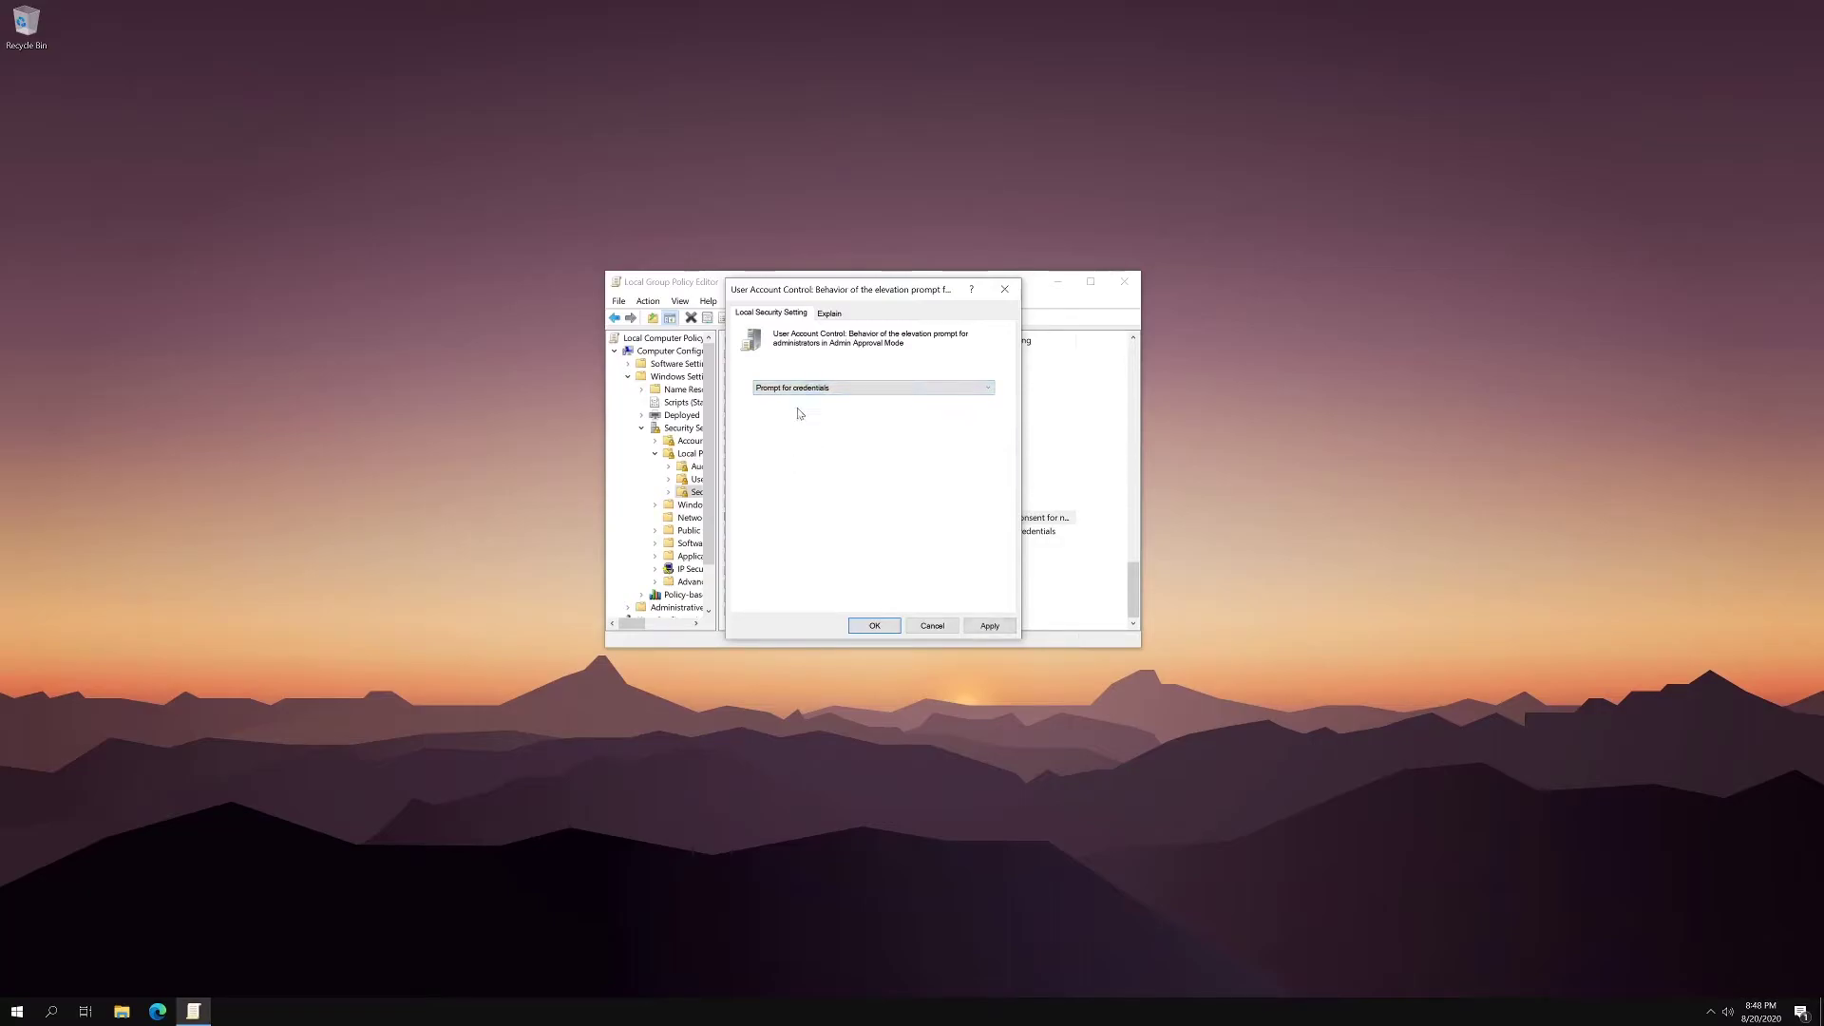
click(976, 630)
click(869, 626)
click(1124, 281)
- Run 'cmd' as administrator, enter the PIN at the credentials prompt, then close the console
key(super)
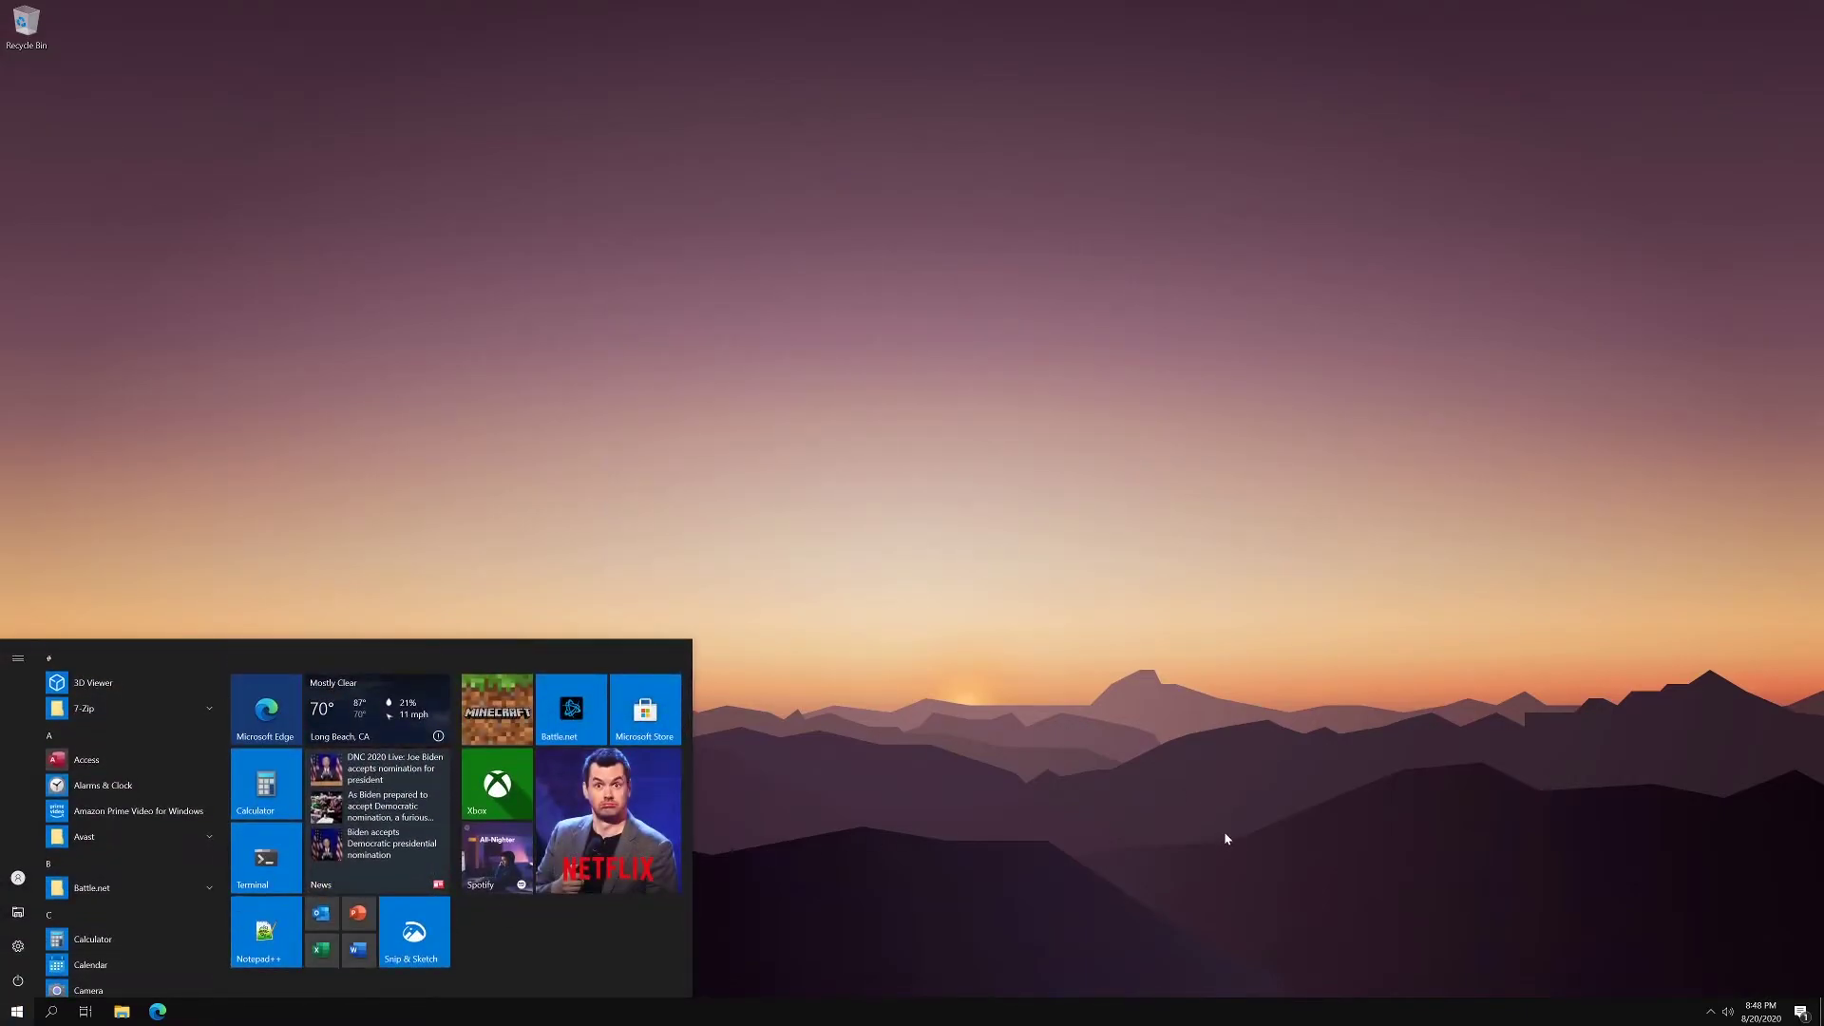
text(cmd)
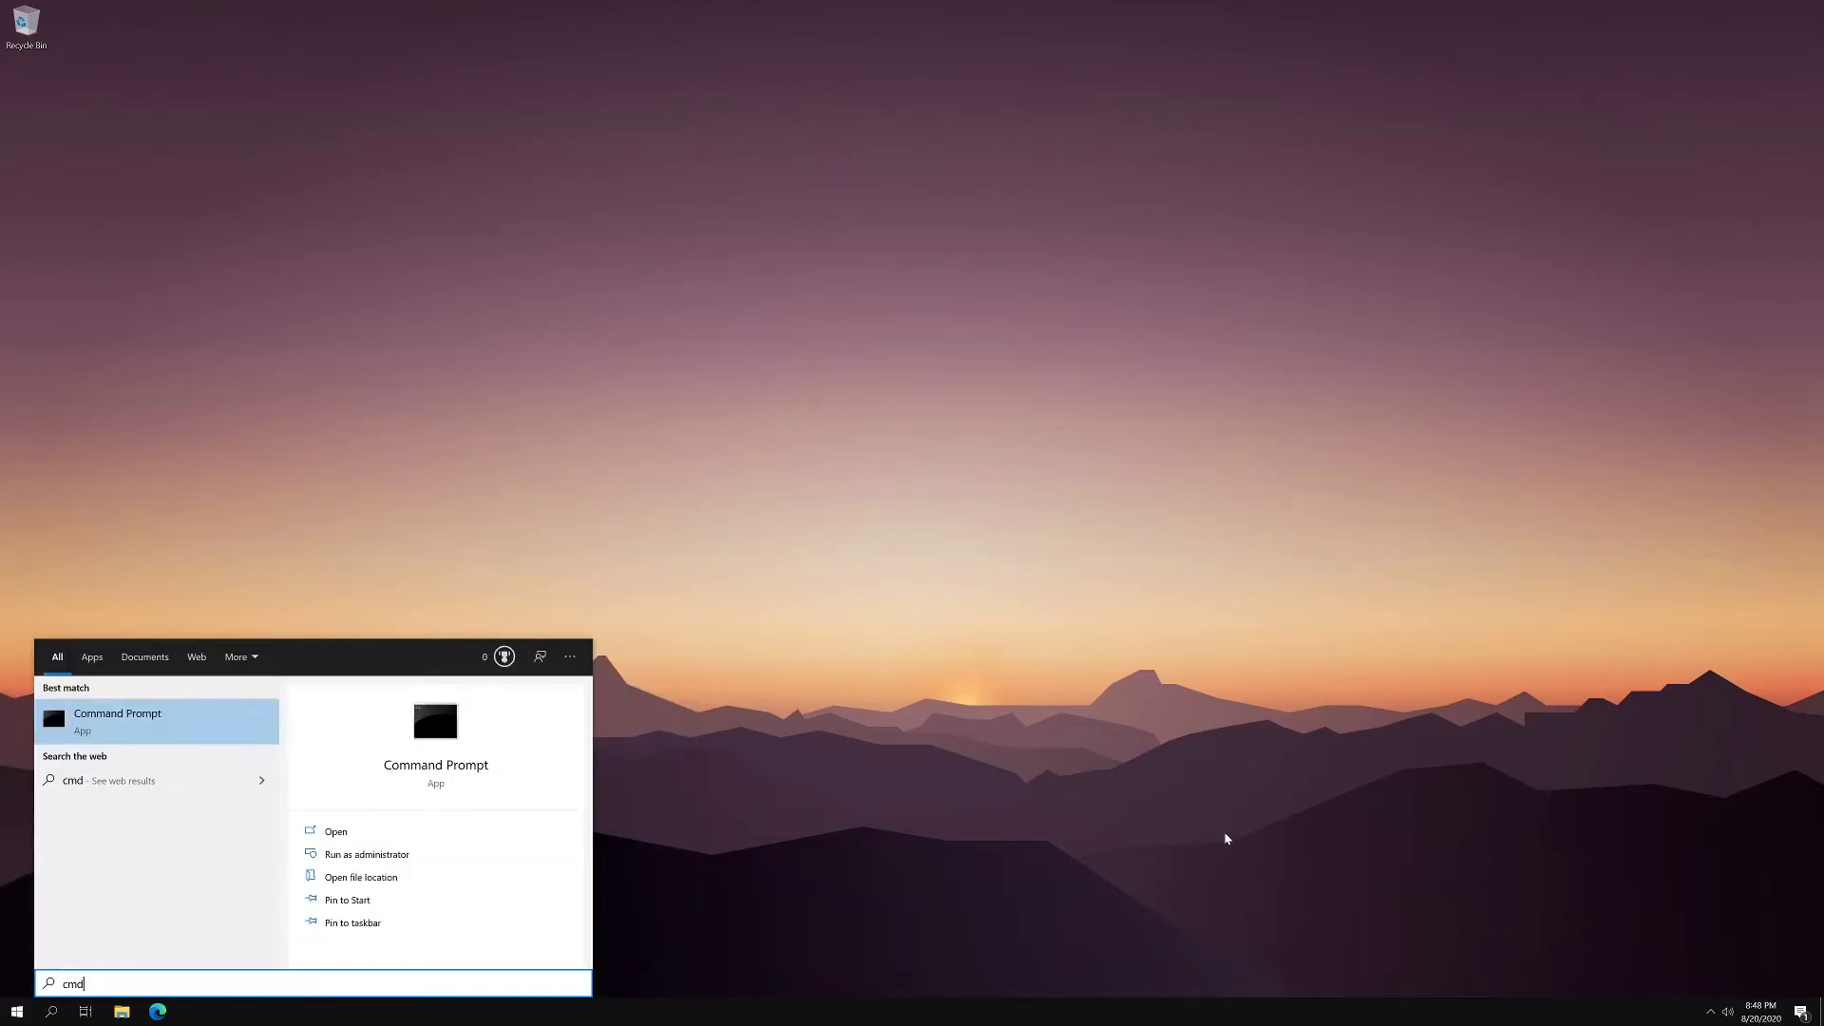
click(496, 851)
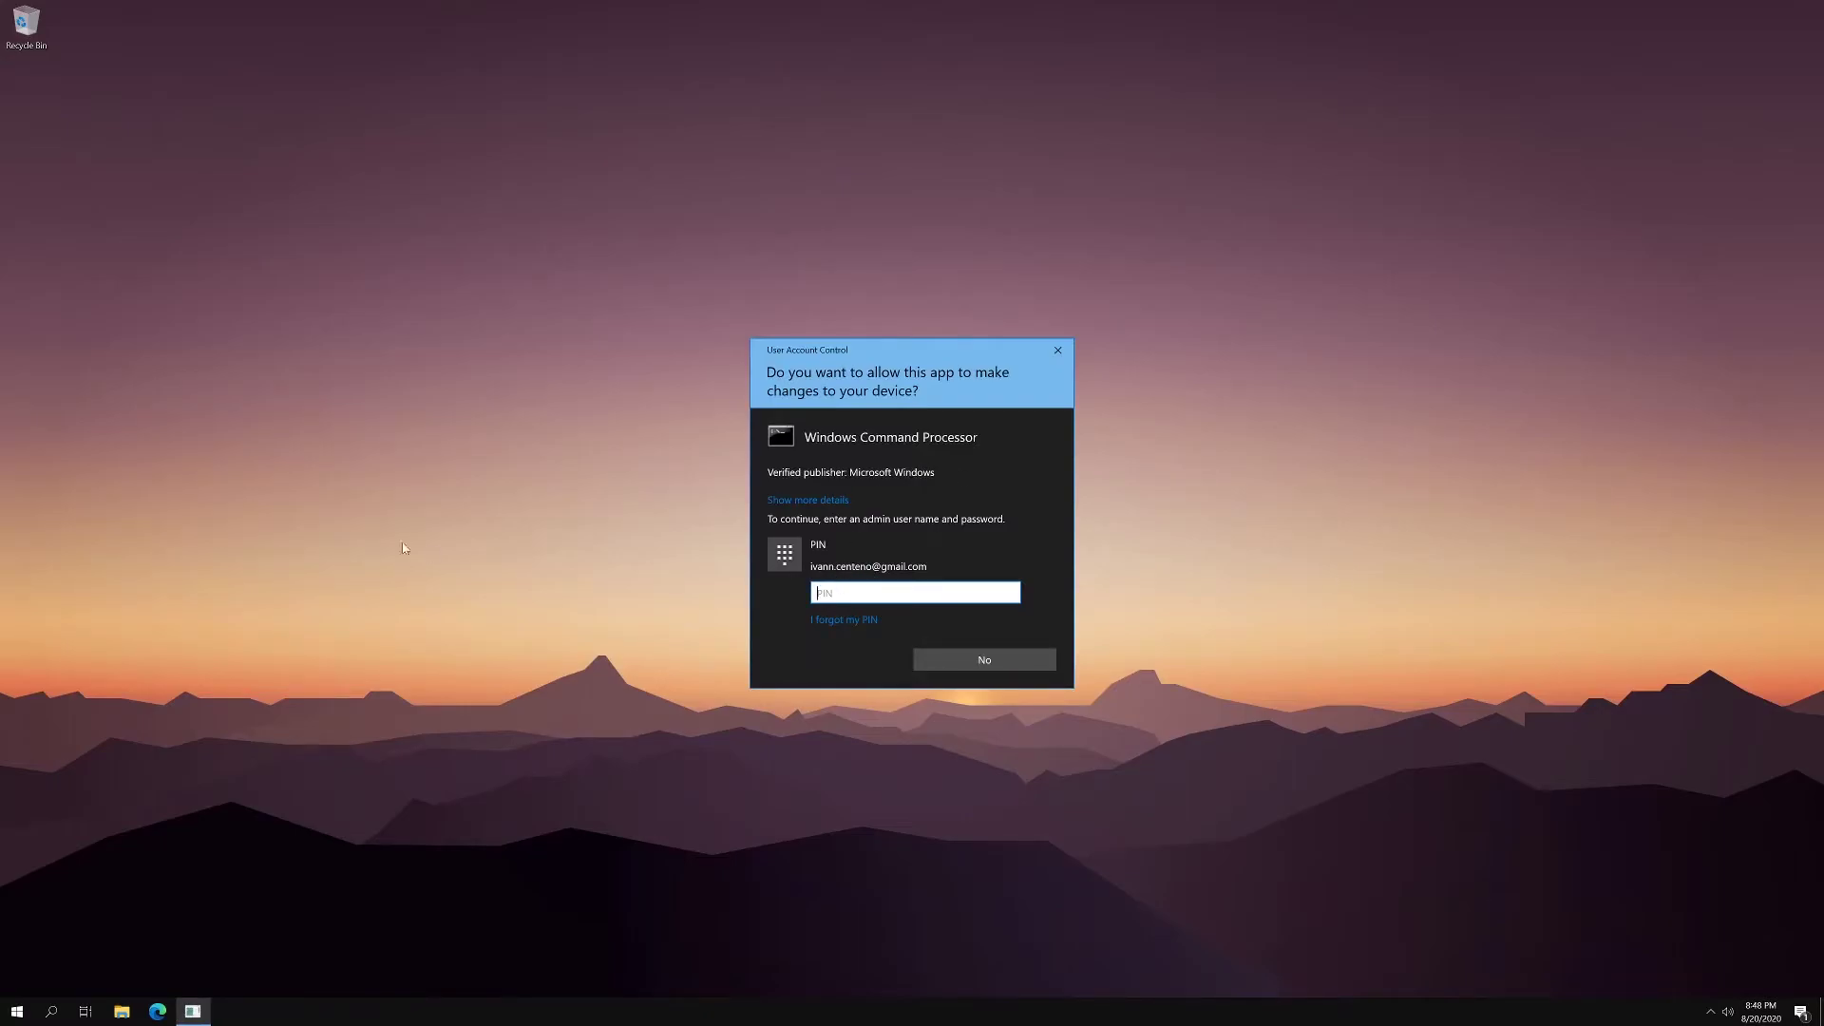
key(Return)
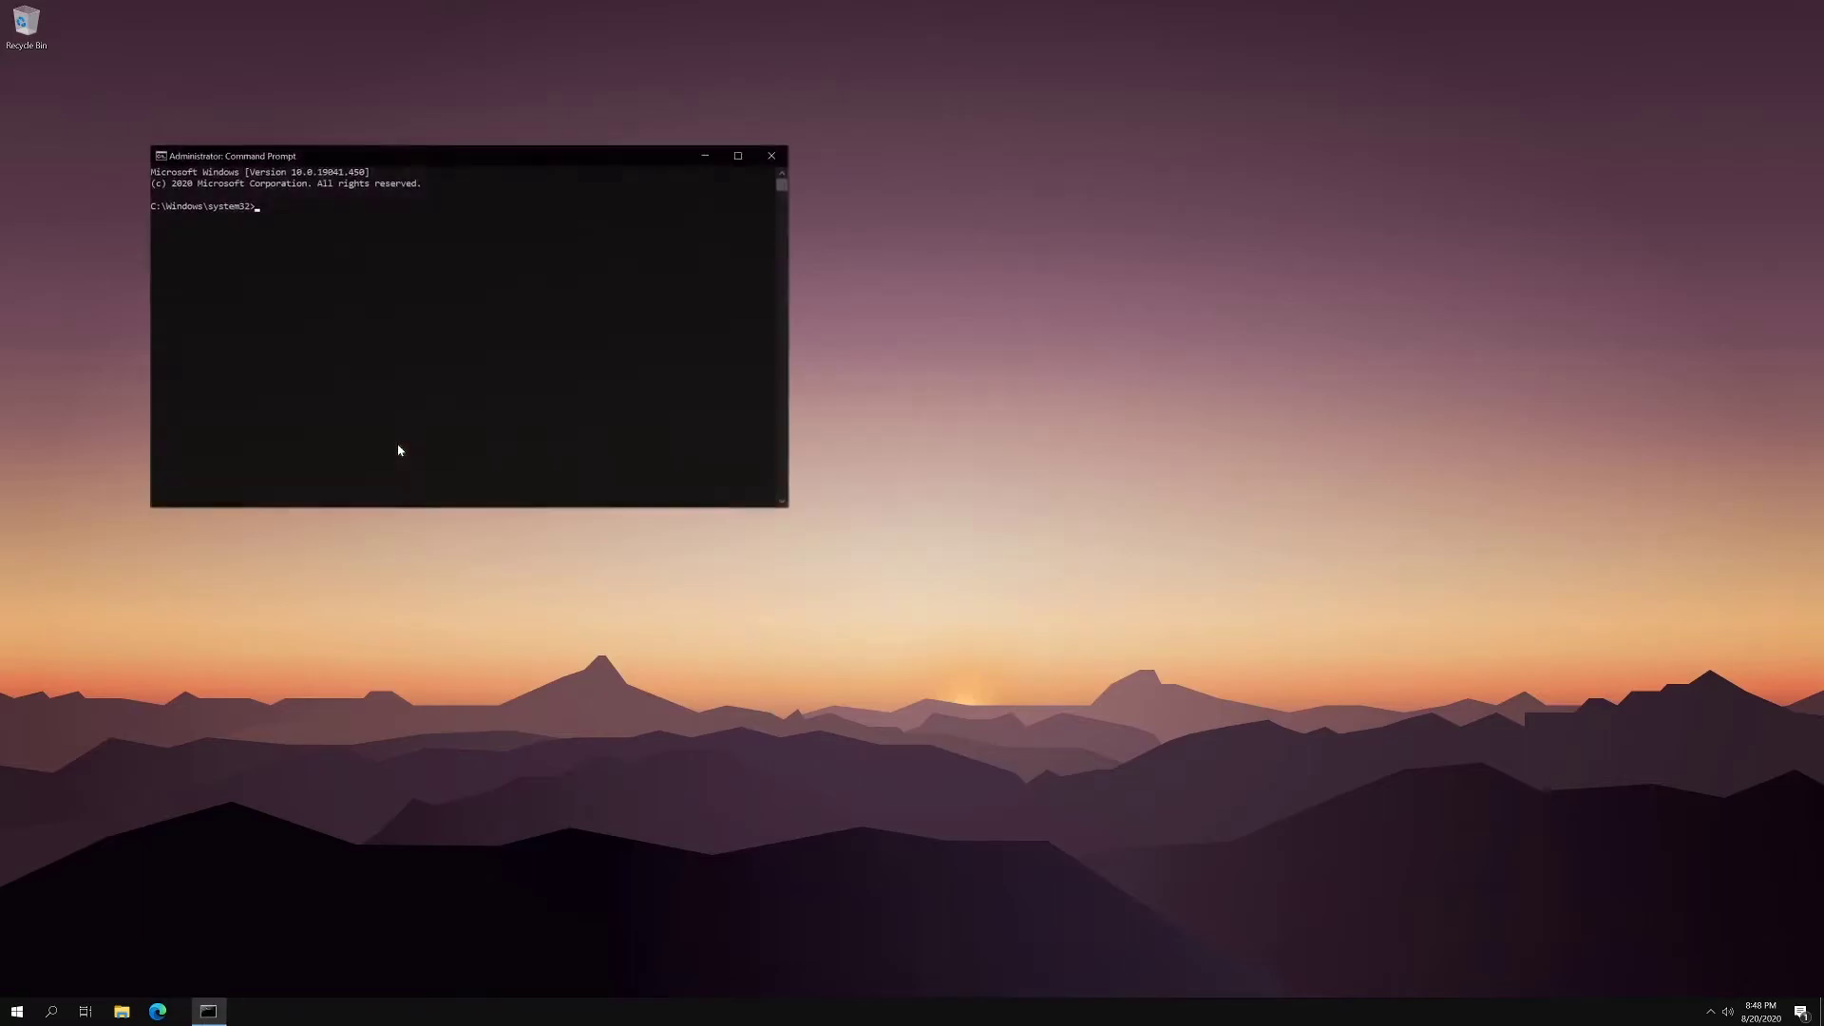
click(771, 156)
- Open Settings > Network & Internet and go to Change adapter options
click(17, 1010)
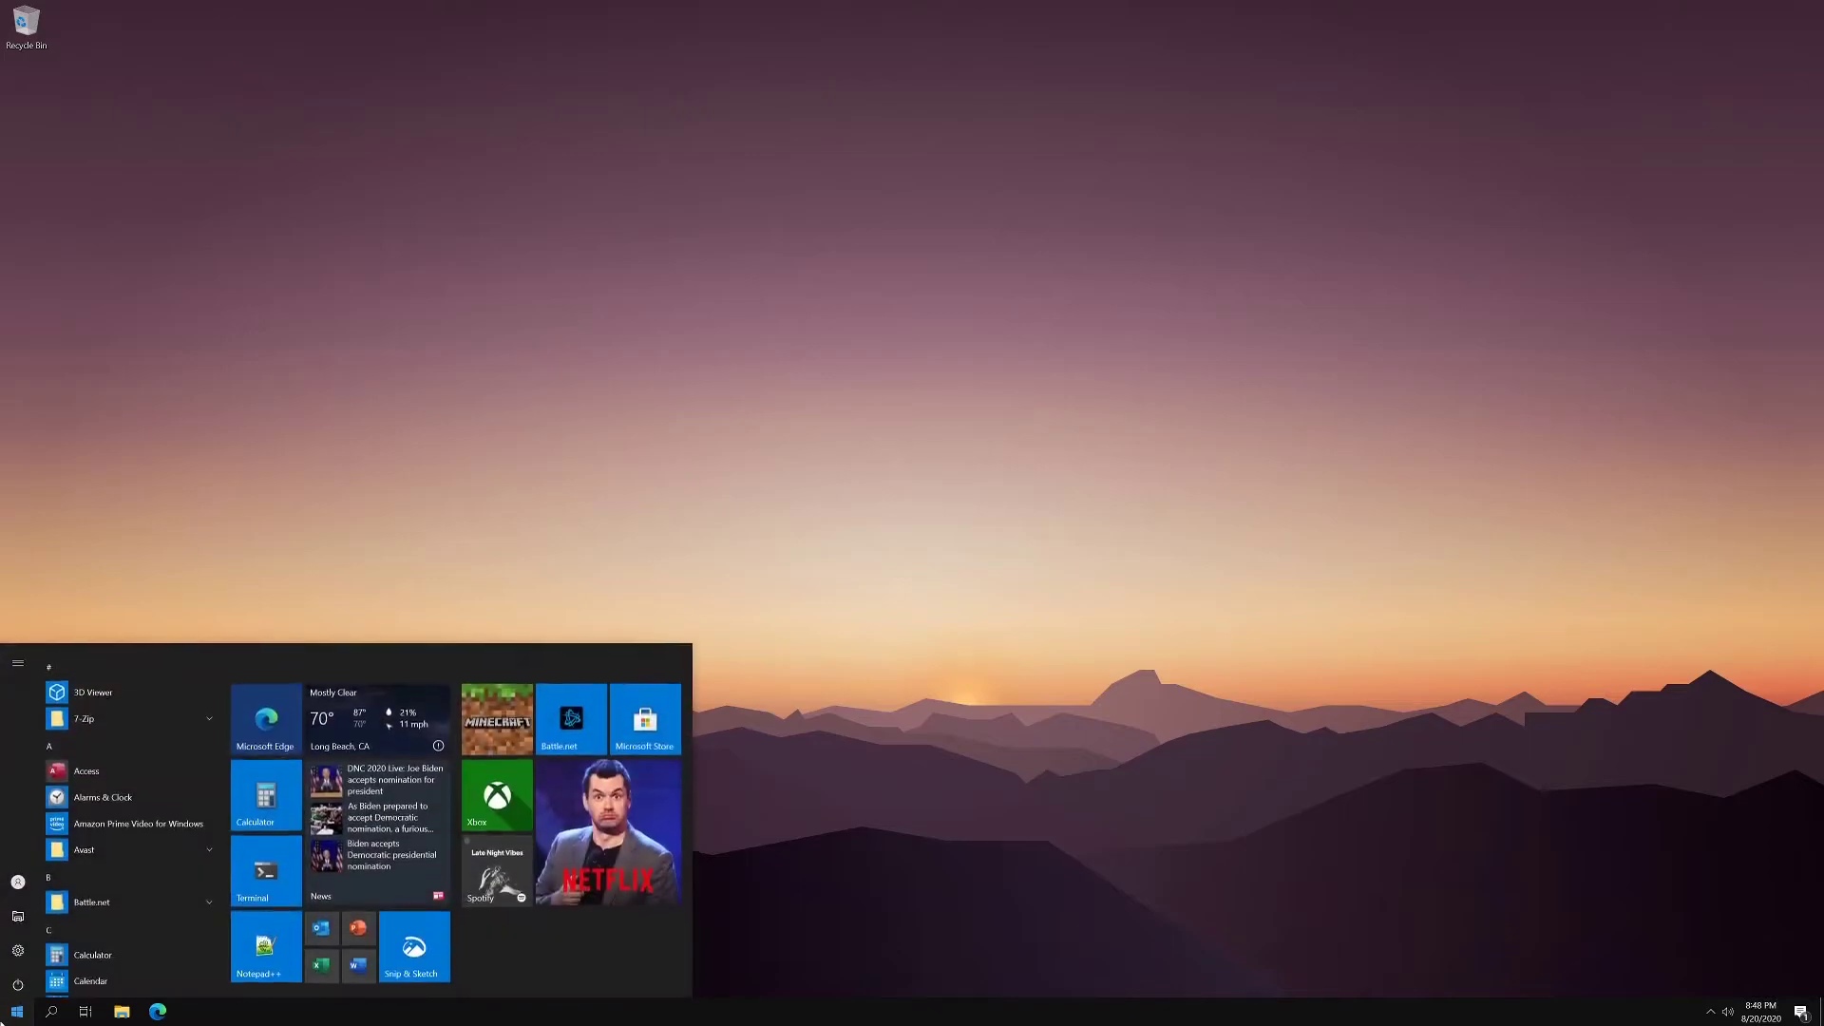
click(17, 940)
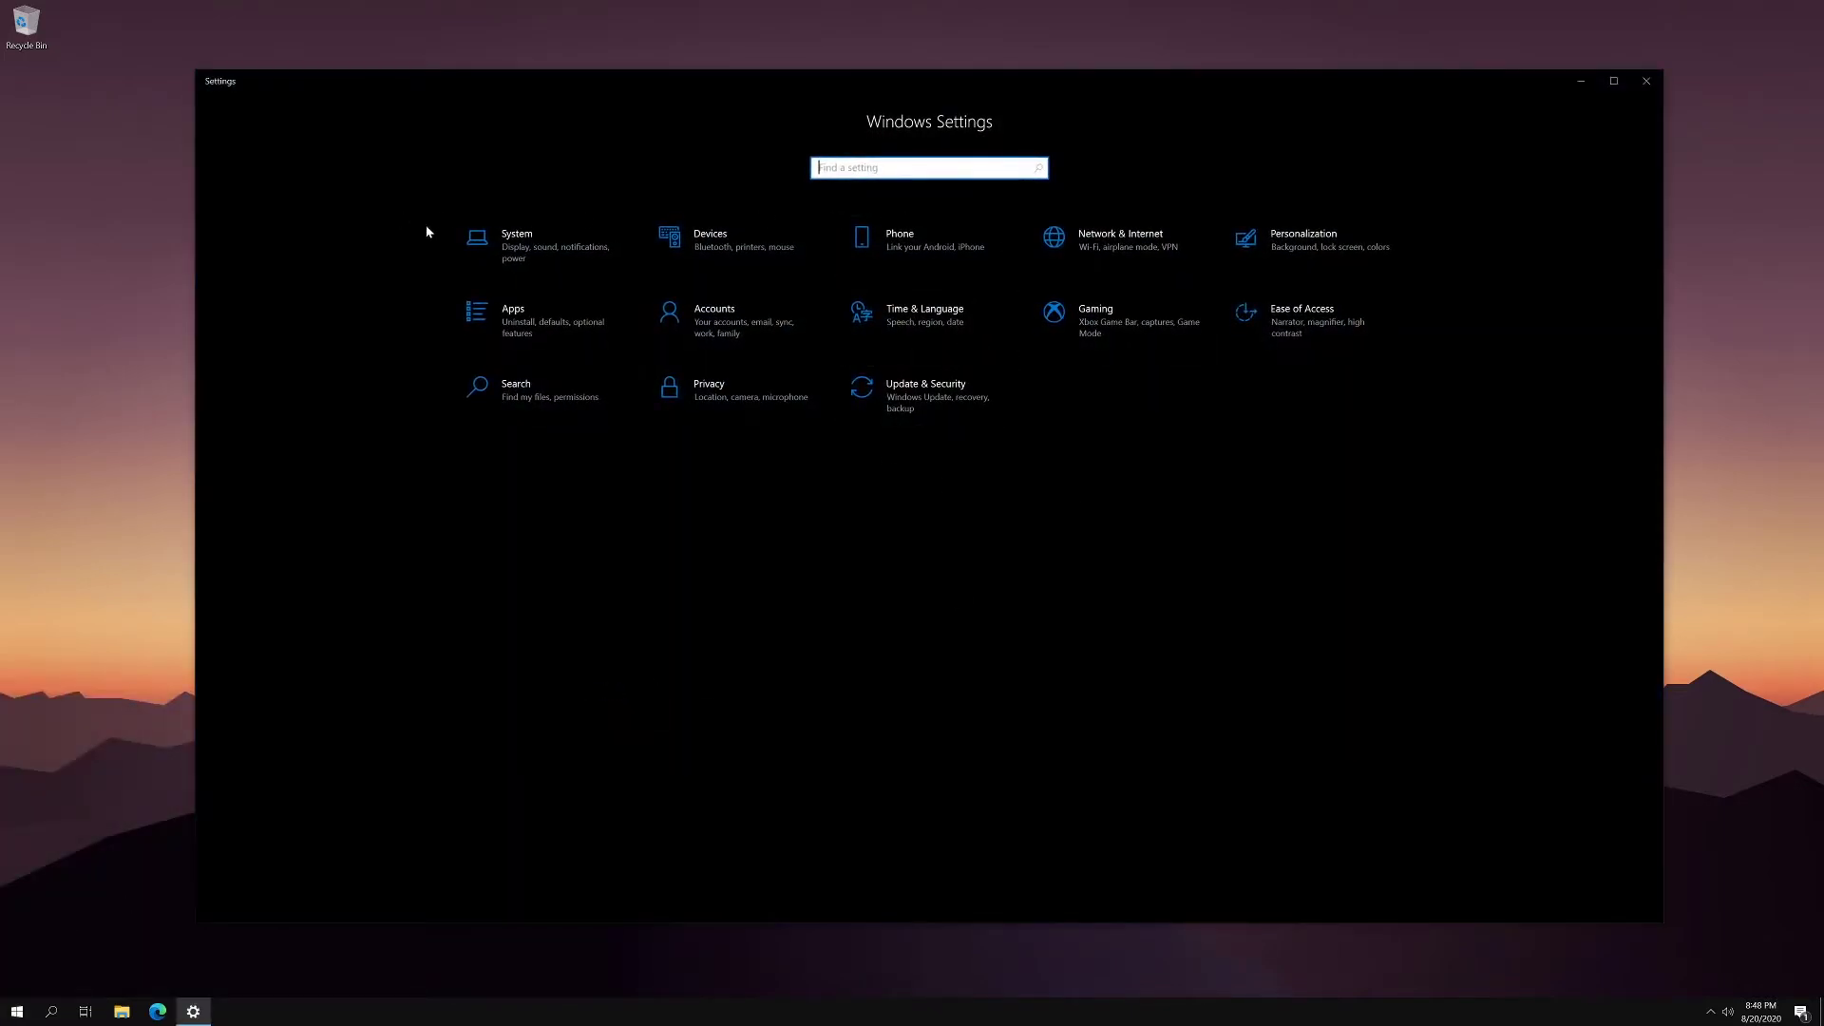
click(518, 240)
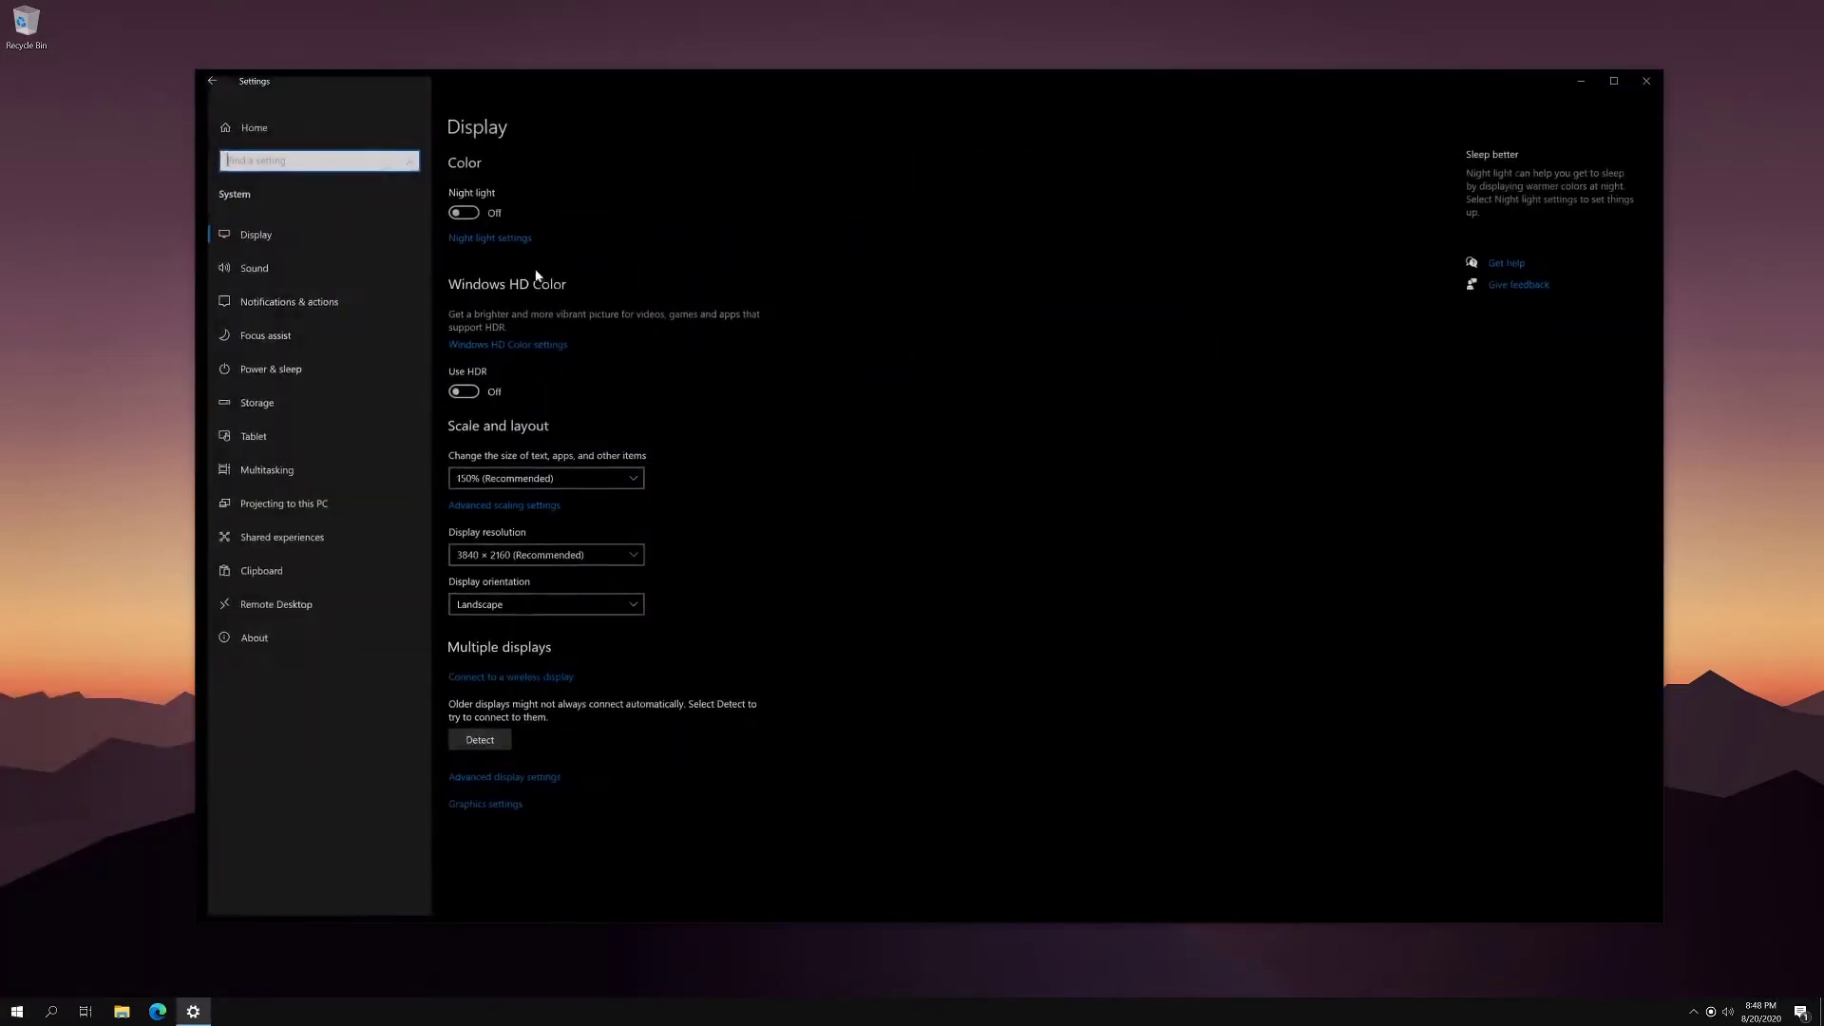
click(211, 81)
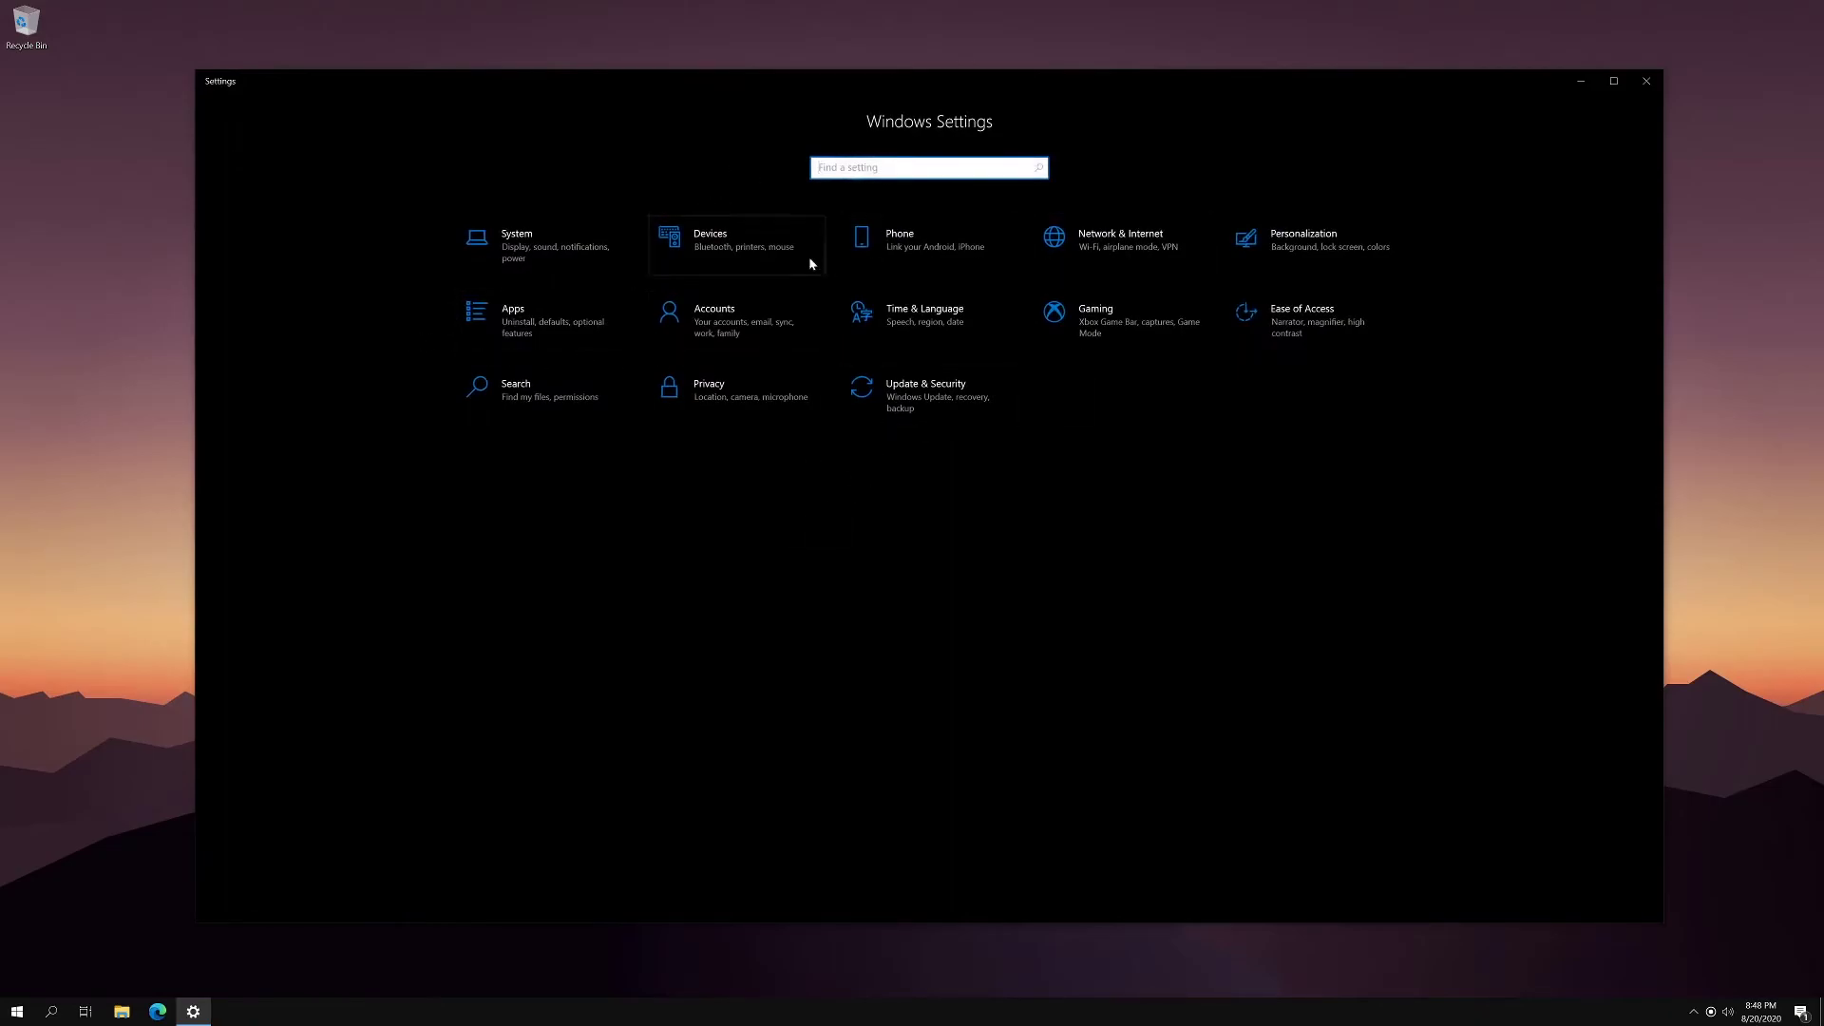
click(1056, 255)
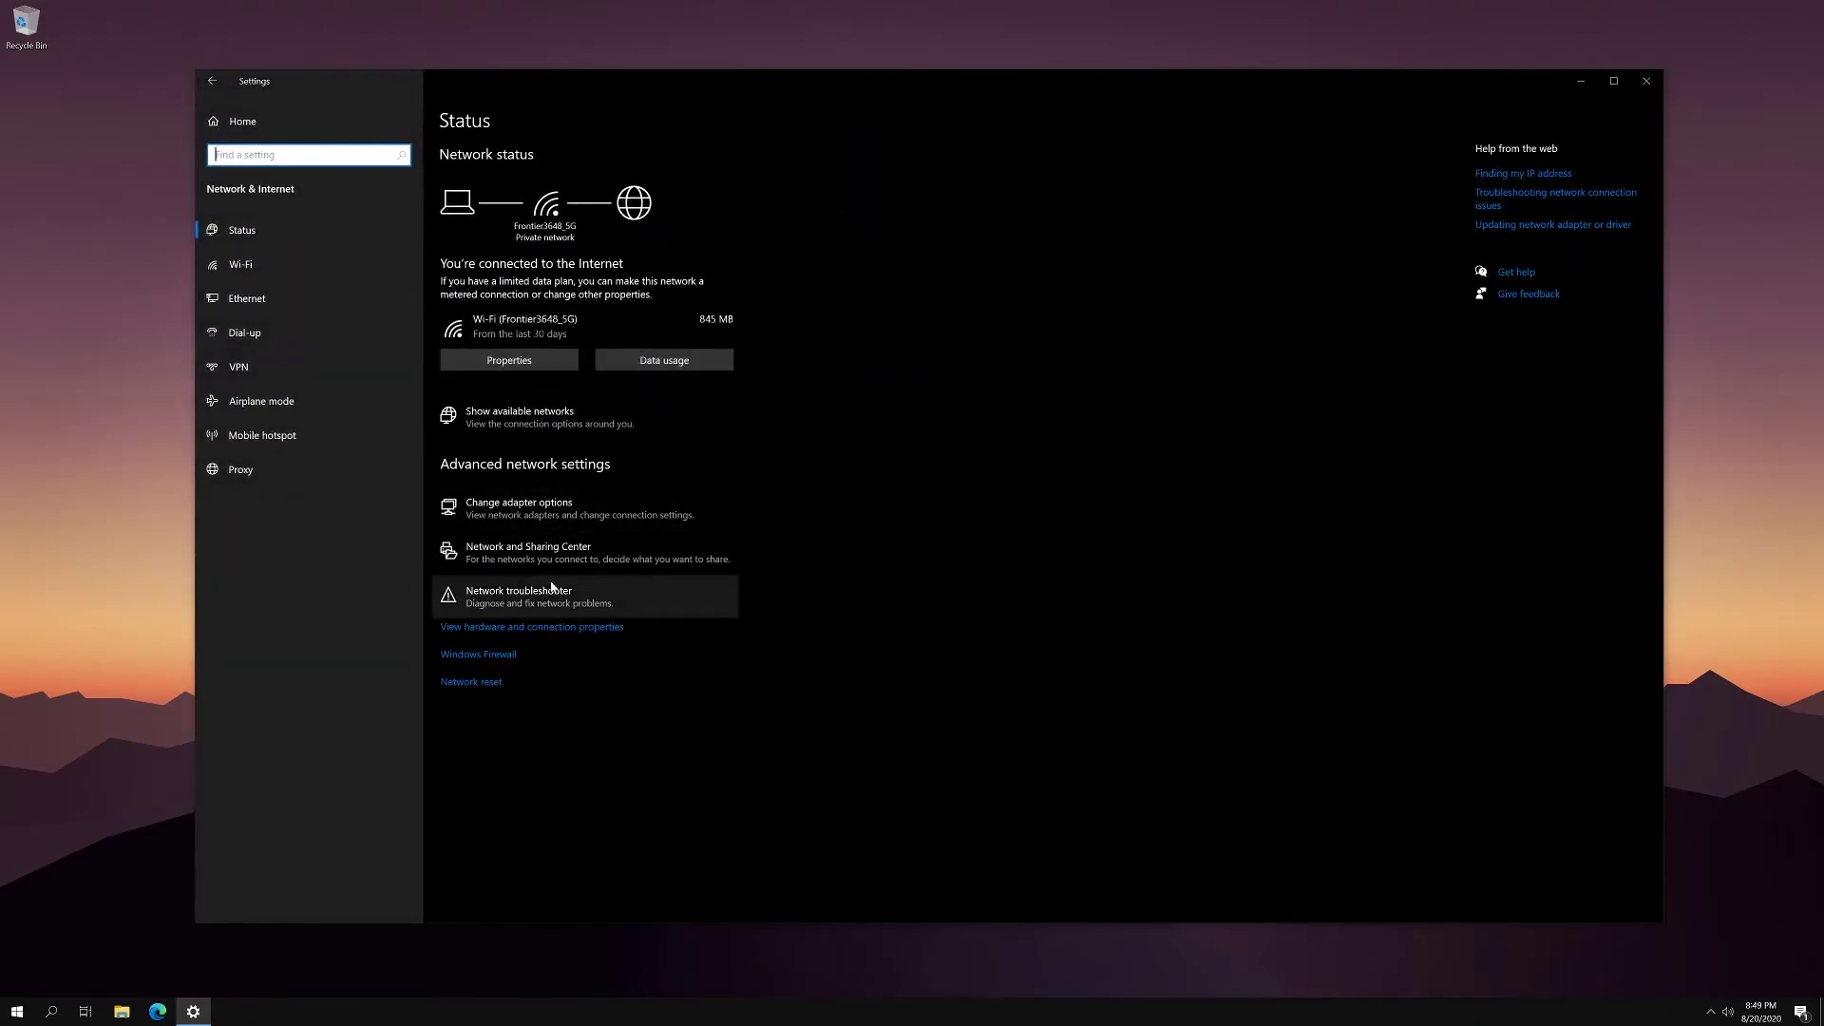
click(497, 518)
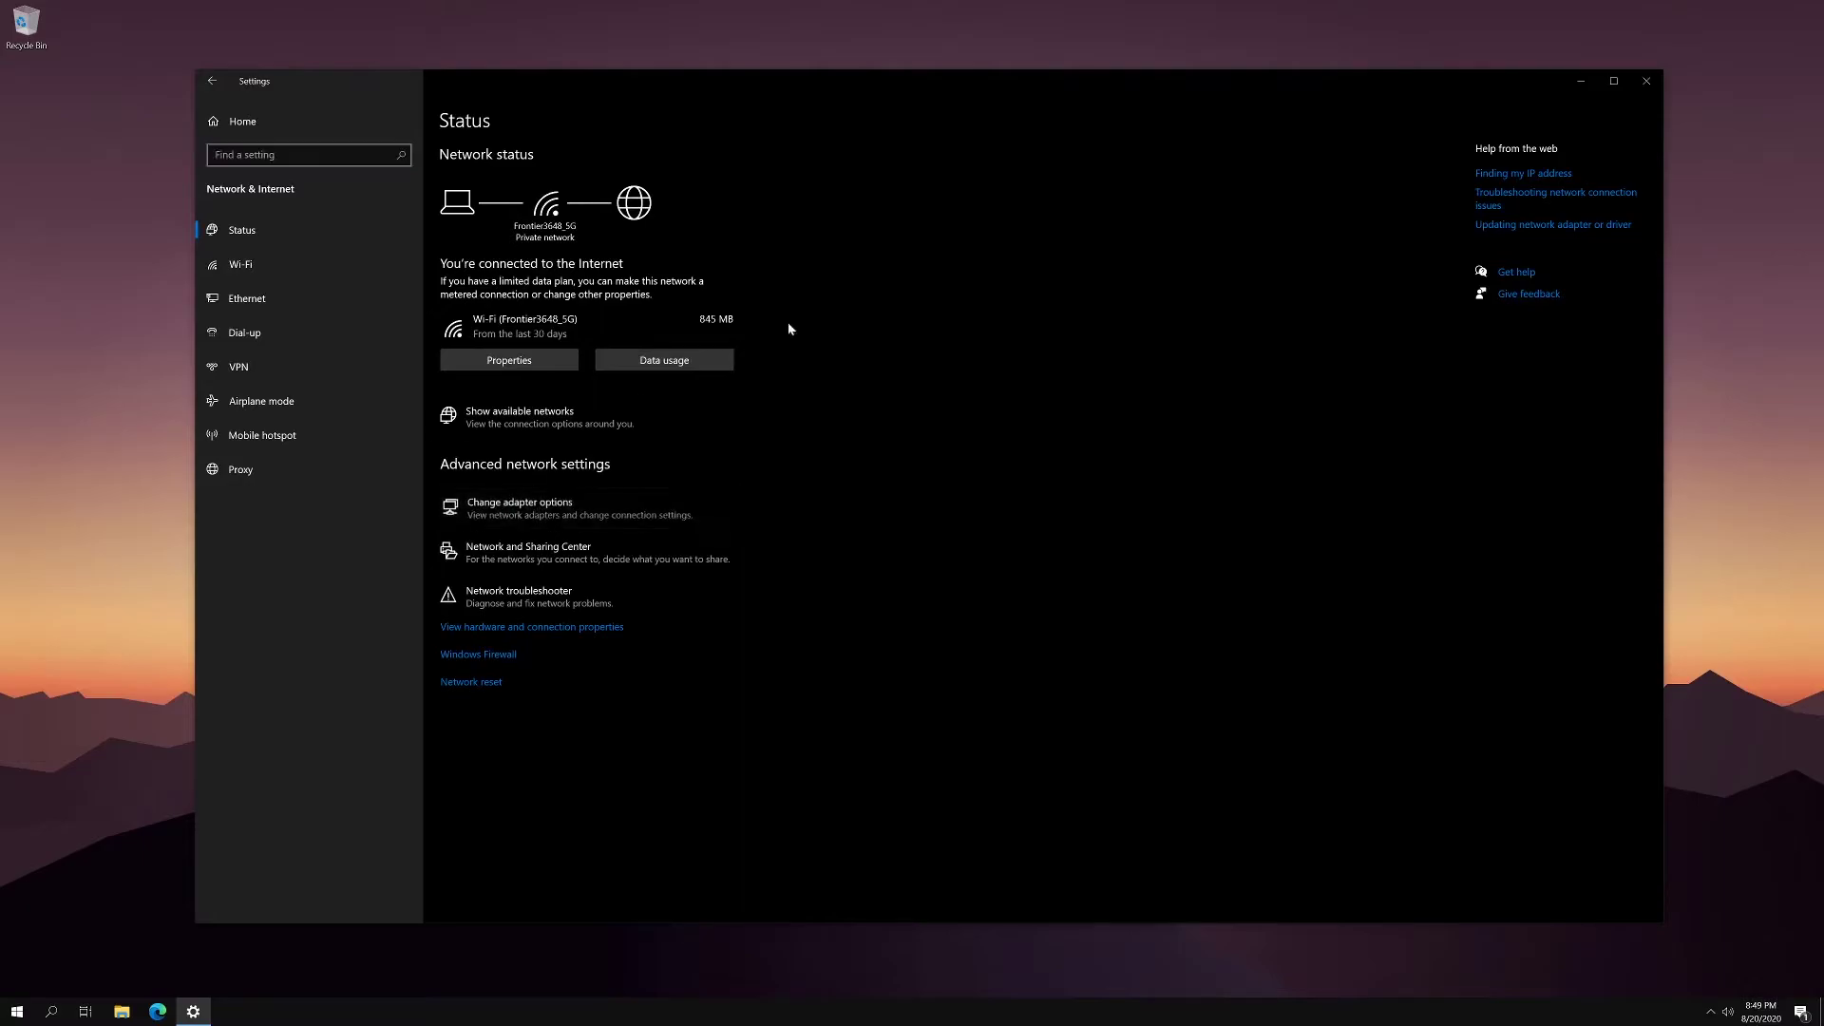
- Open the Wi-Fi connection's Properties, decline the PIN prompt with No, and close Network Connections
right_click(941, 373)
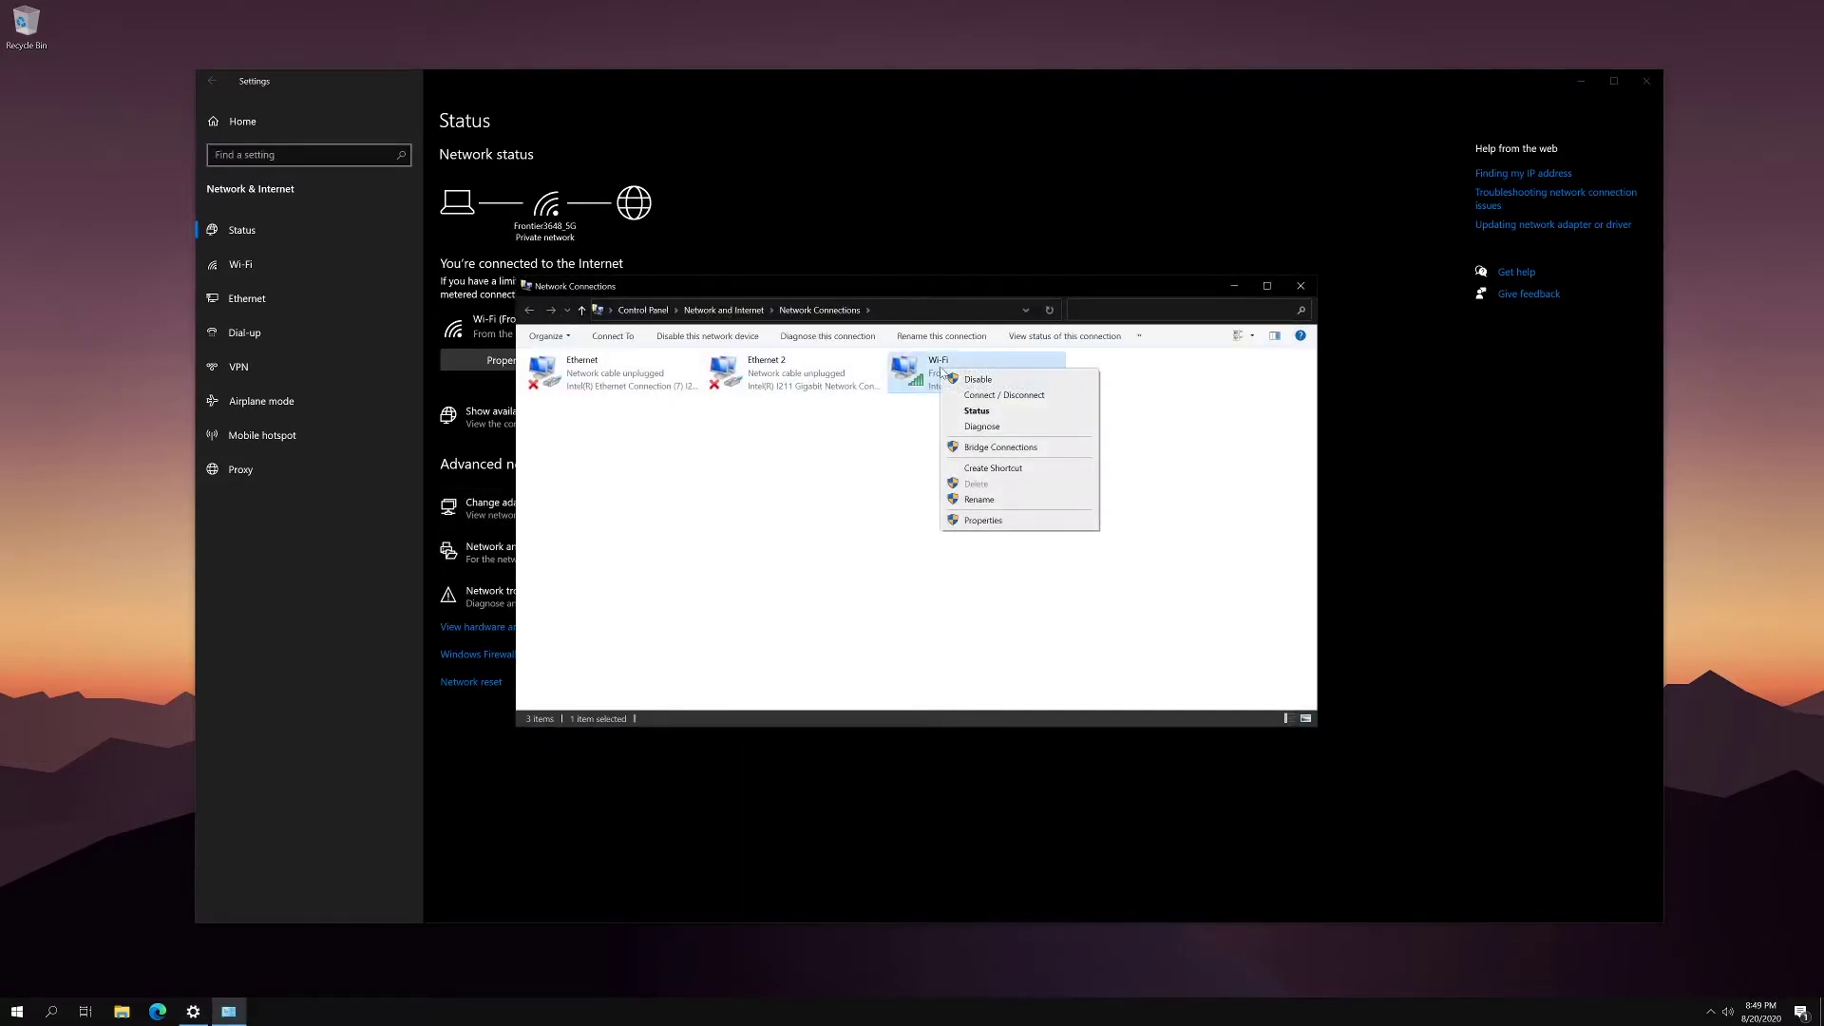
click(984, 521)
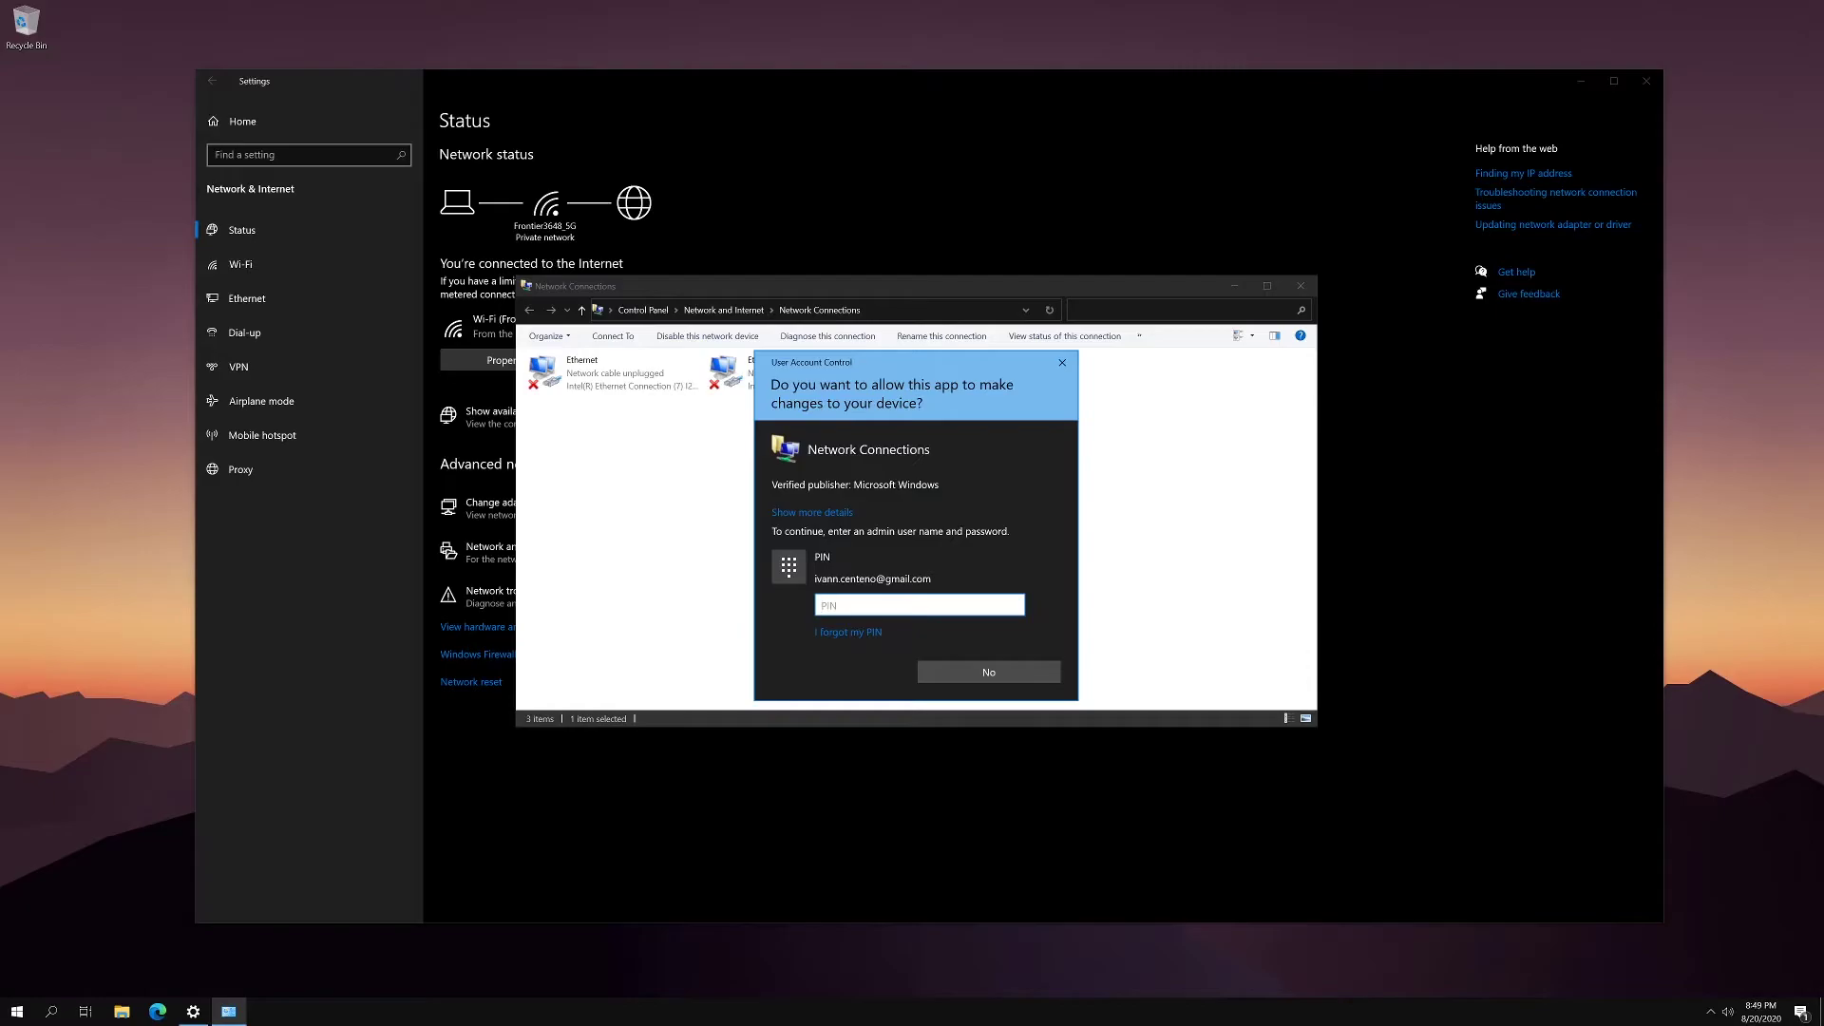
click(989, 672)
click(1303, 285)
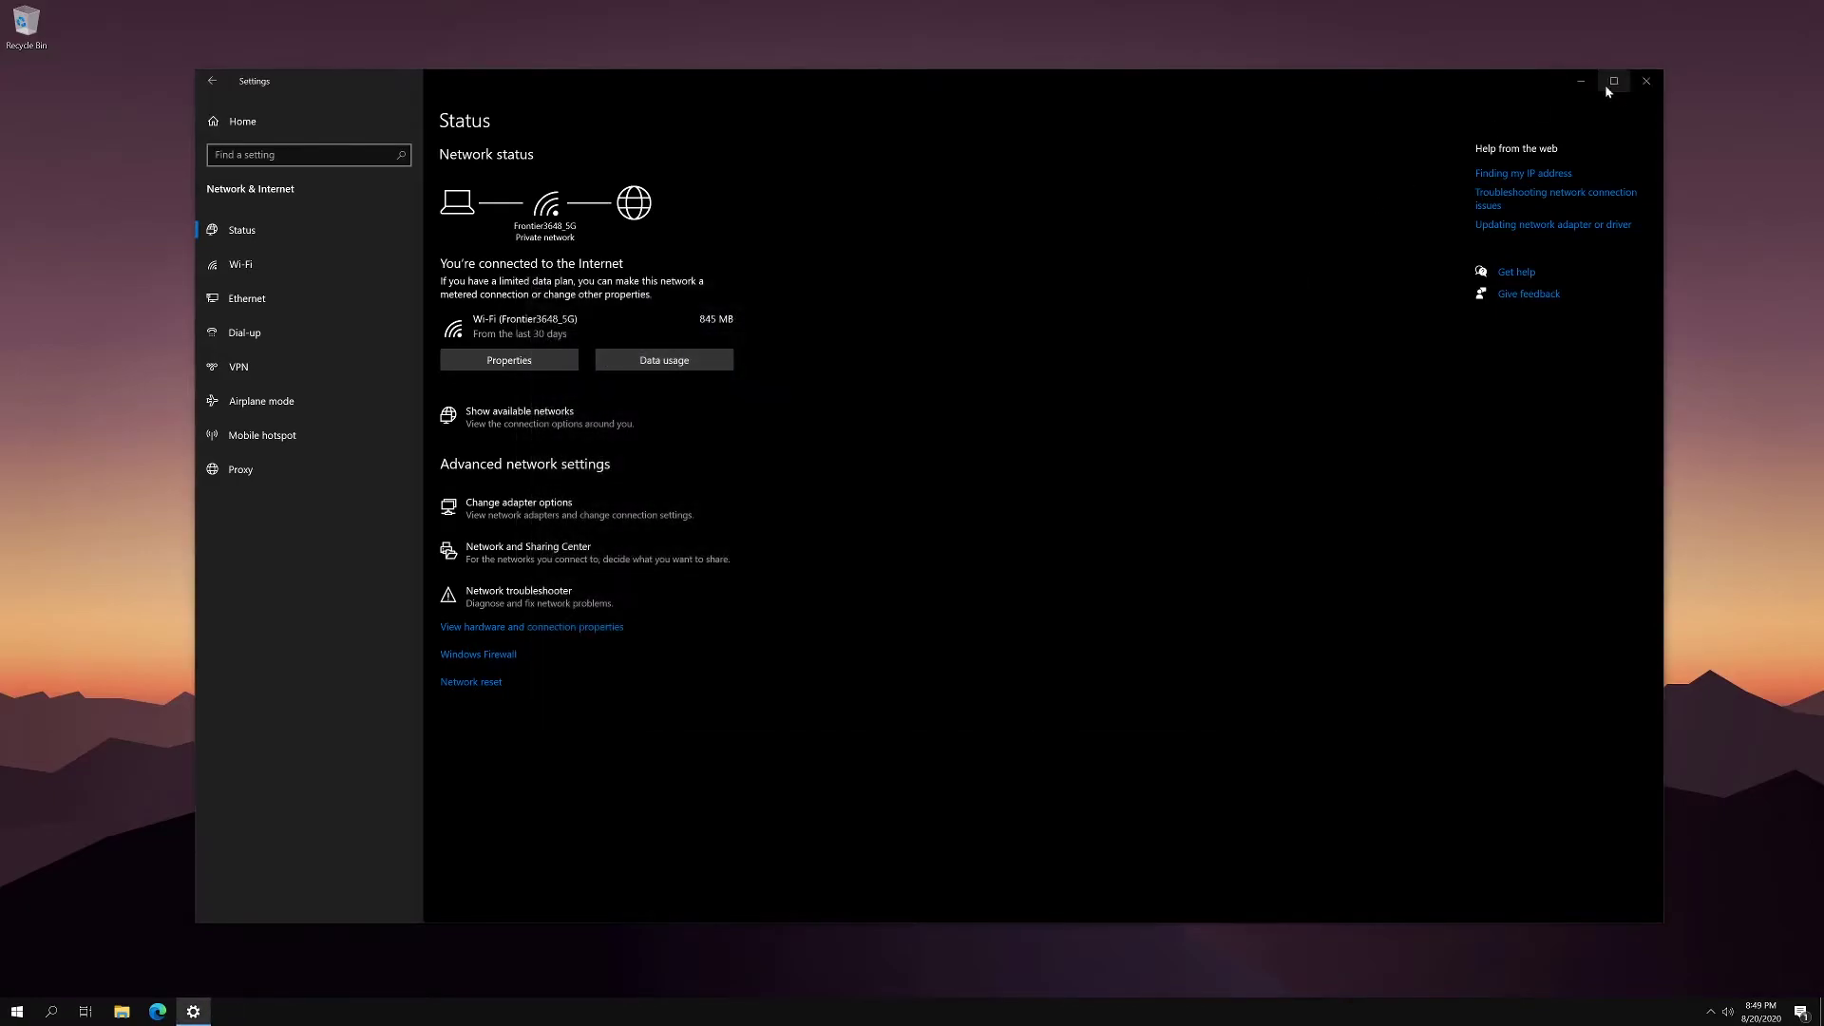
click(1646, 81)
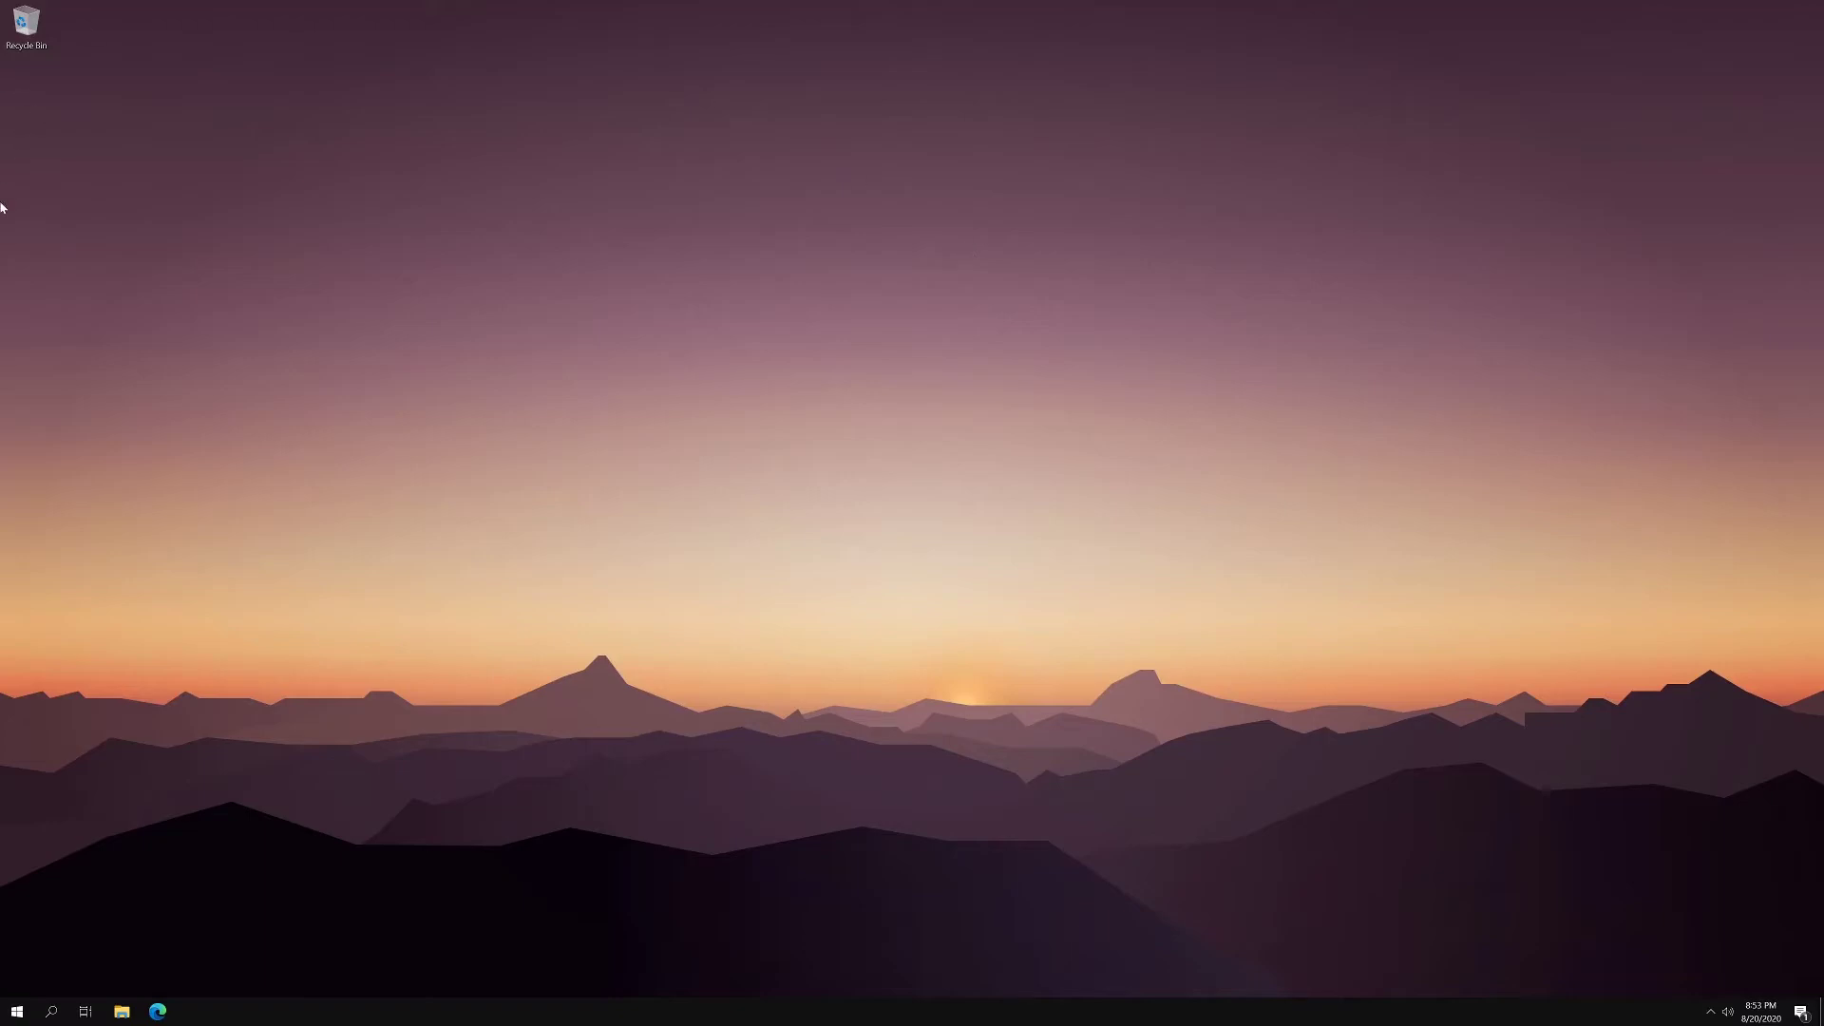
- Search 'regit' in Start, run Registry Editor as administrator, and enter the account PIN
click(17, 1010)
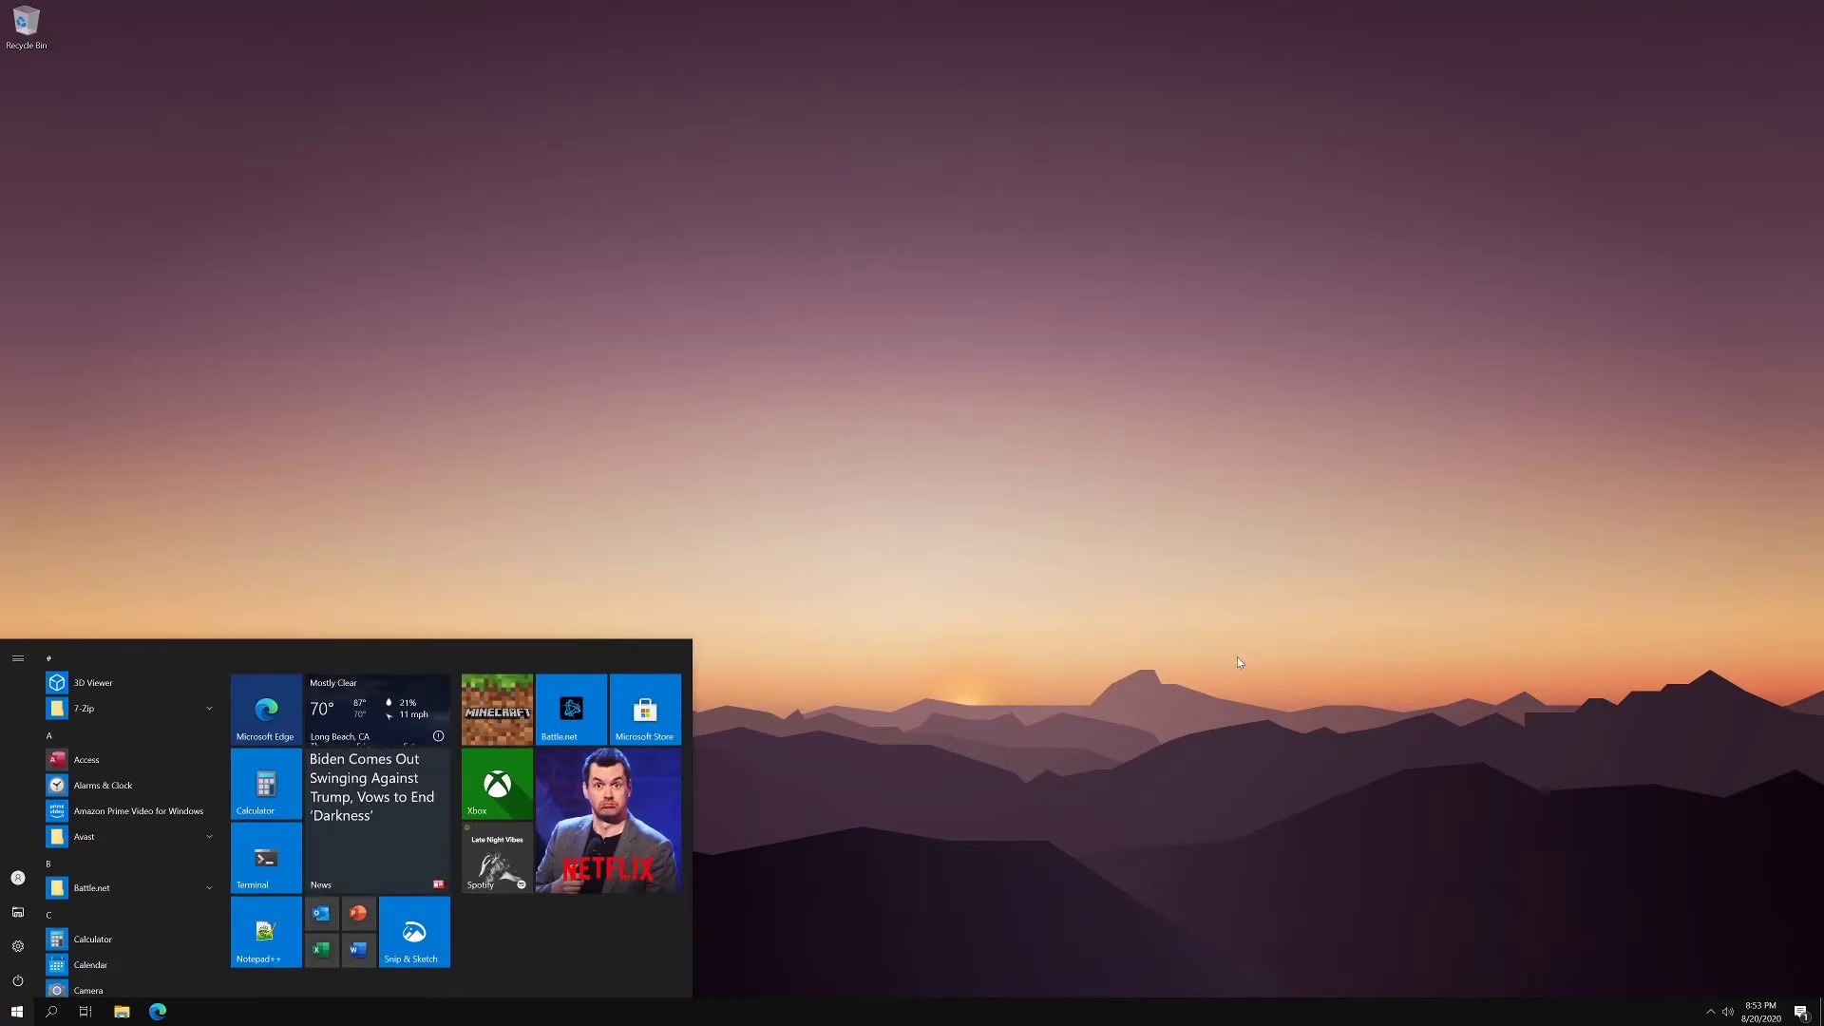
text(re)
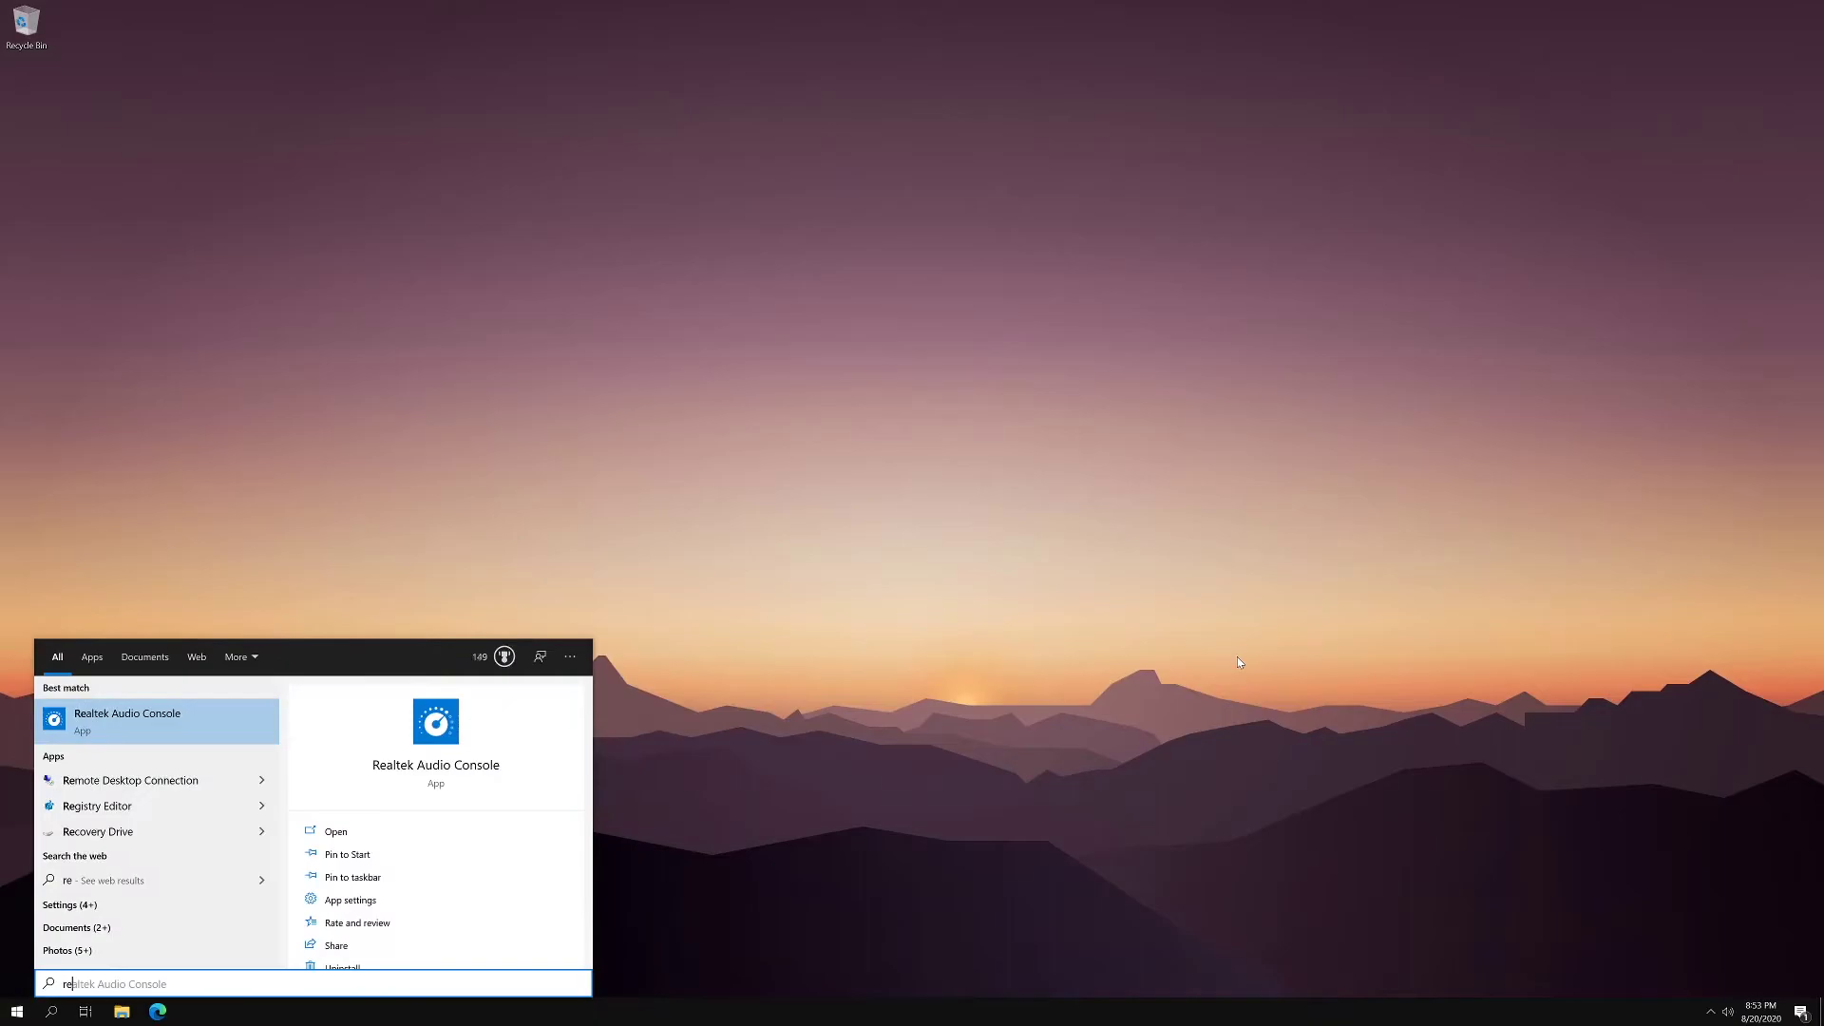
text(git)
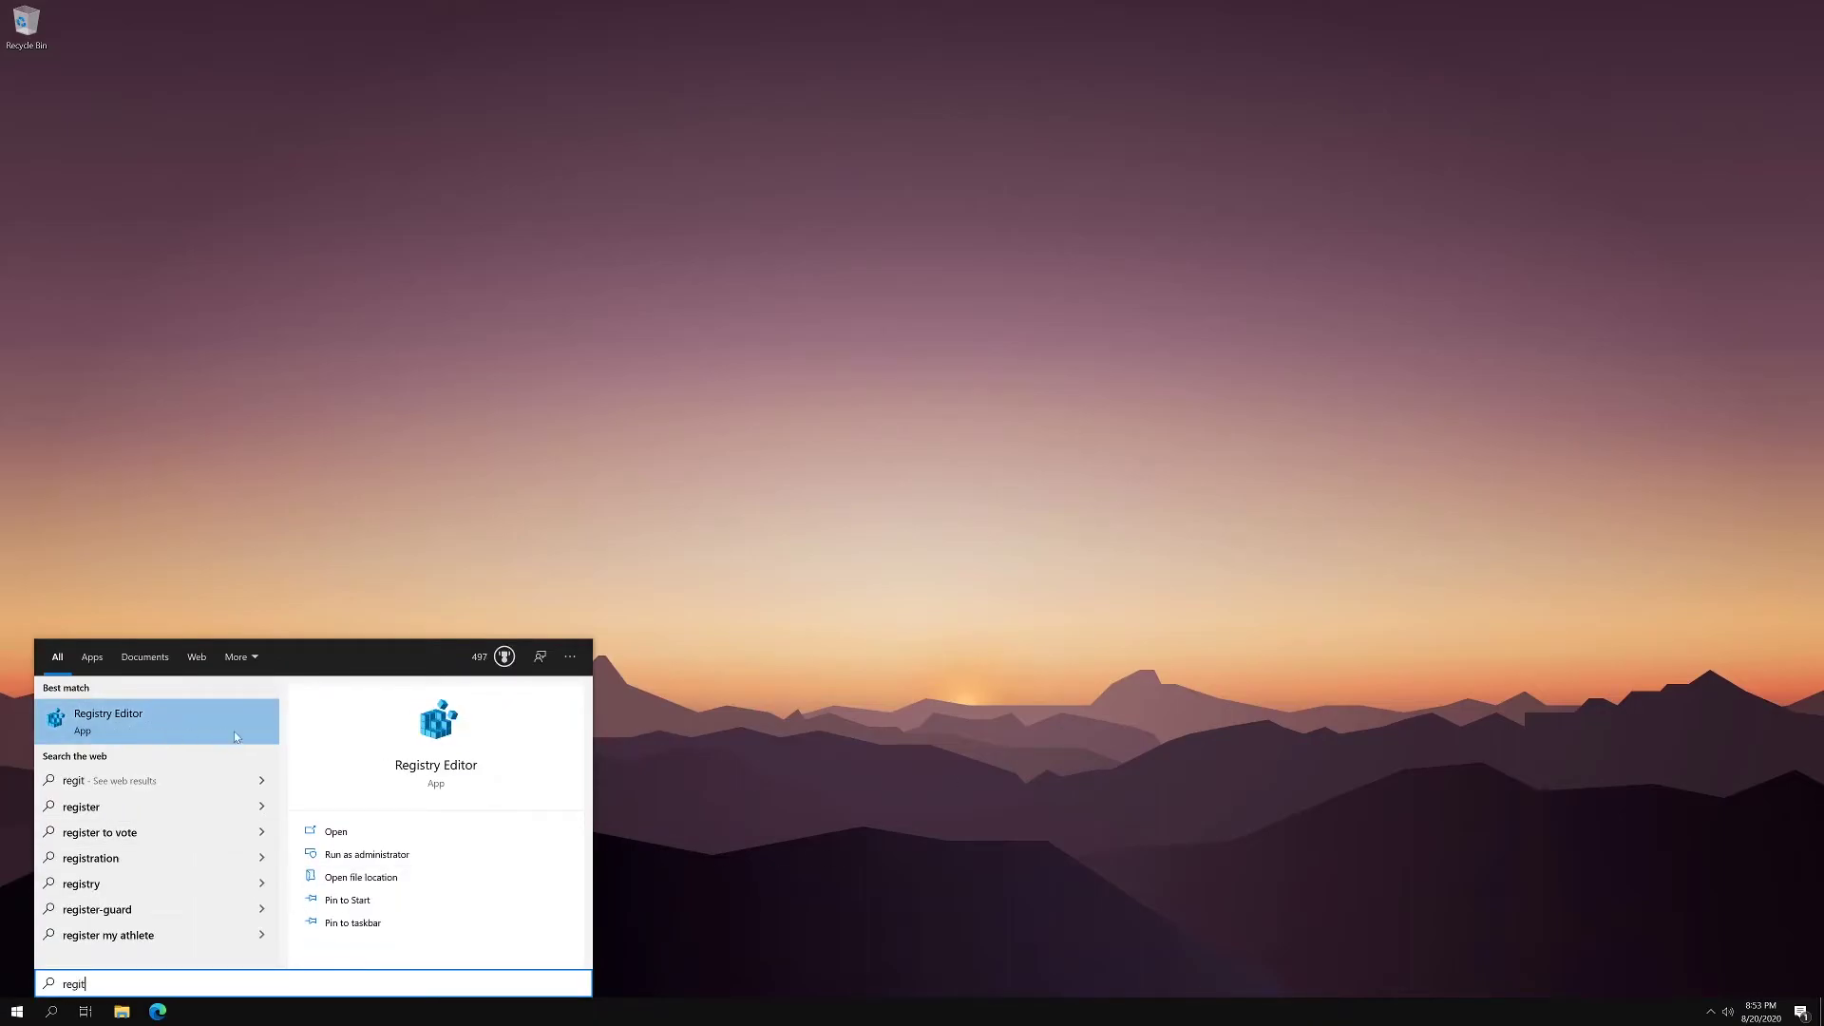
click(377, 860)
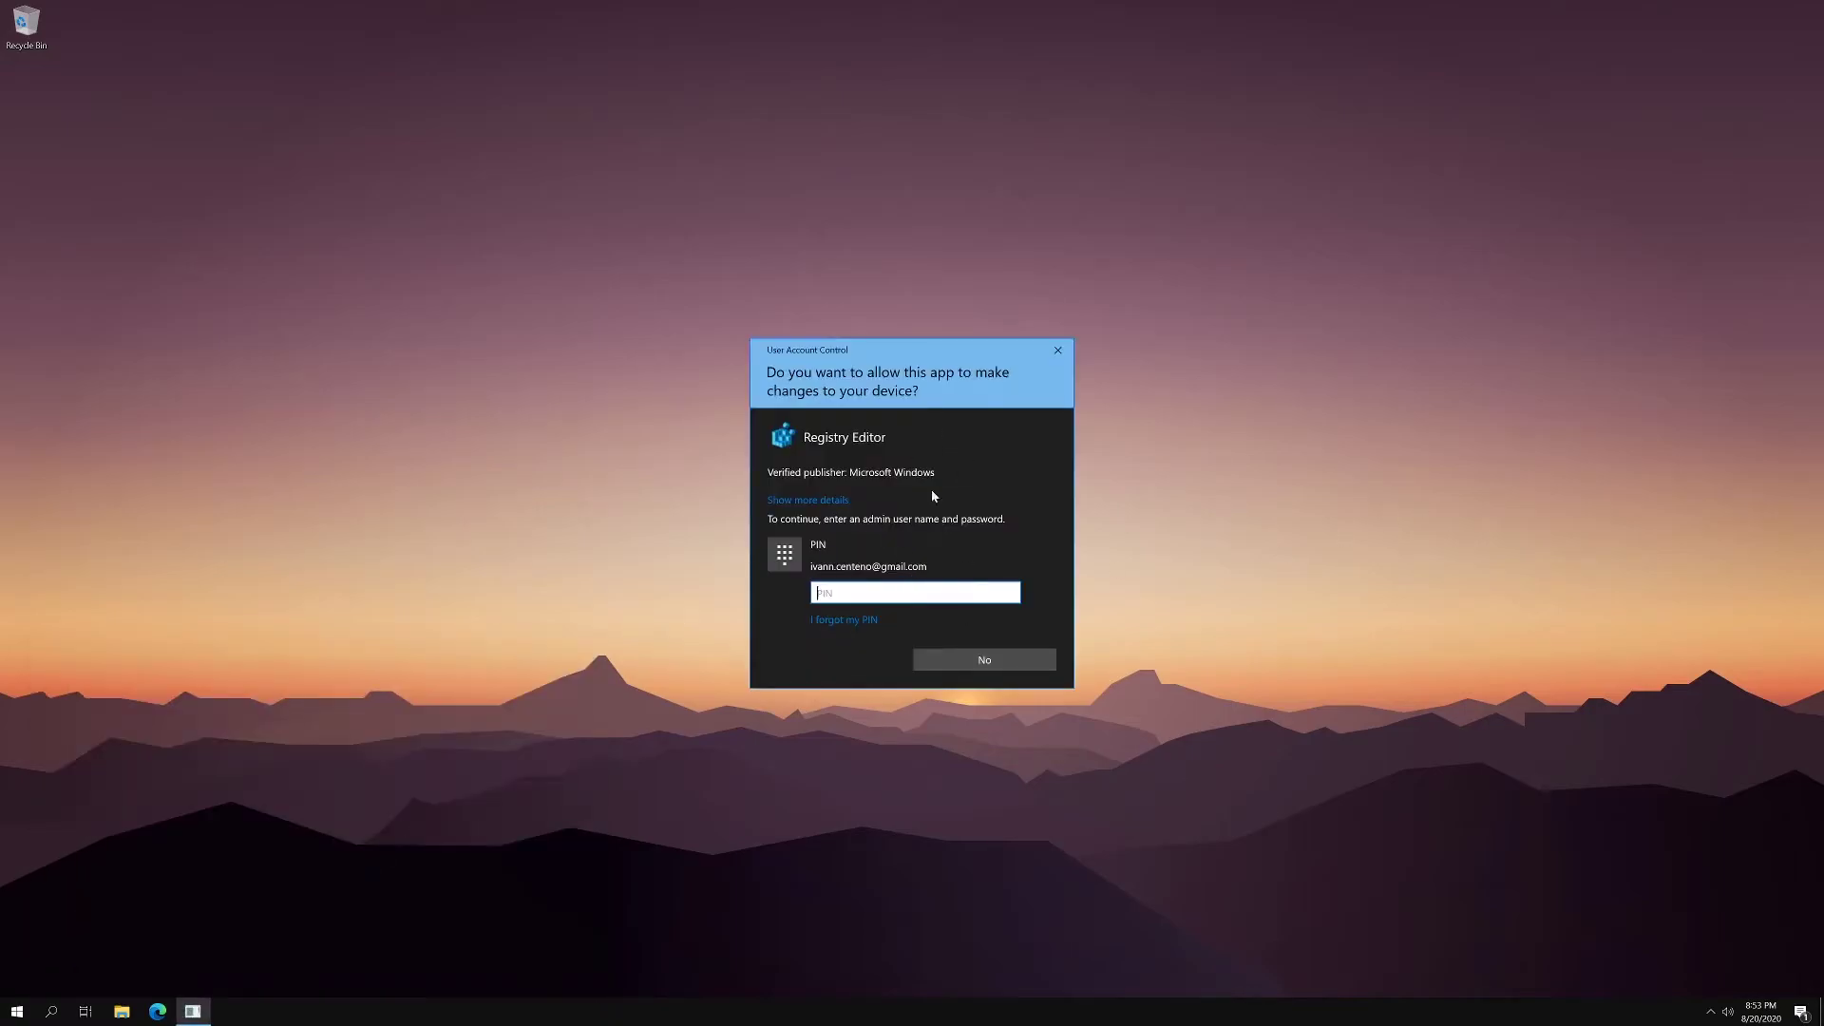
text(••••)
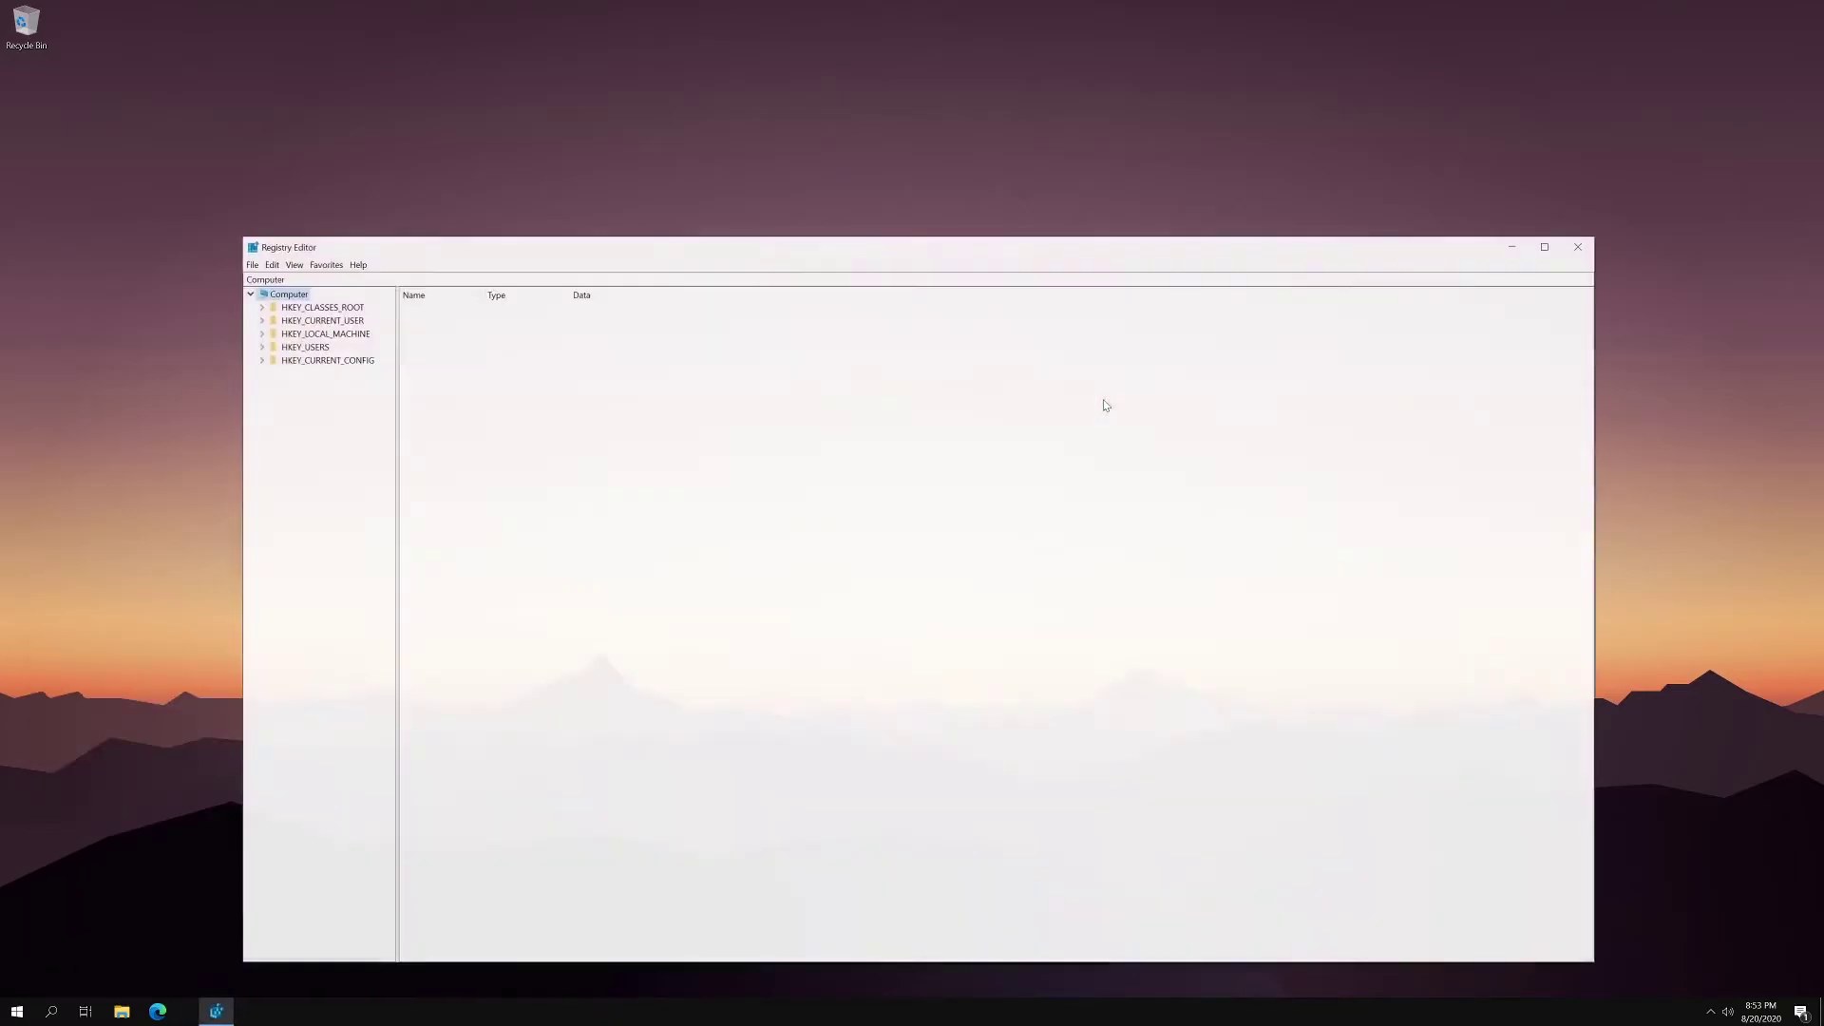
- Drag the Registry Editor title bar up and right, showing the five top-level hives
drag(379, 242, 434, 95)
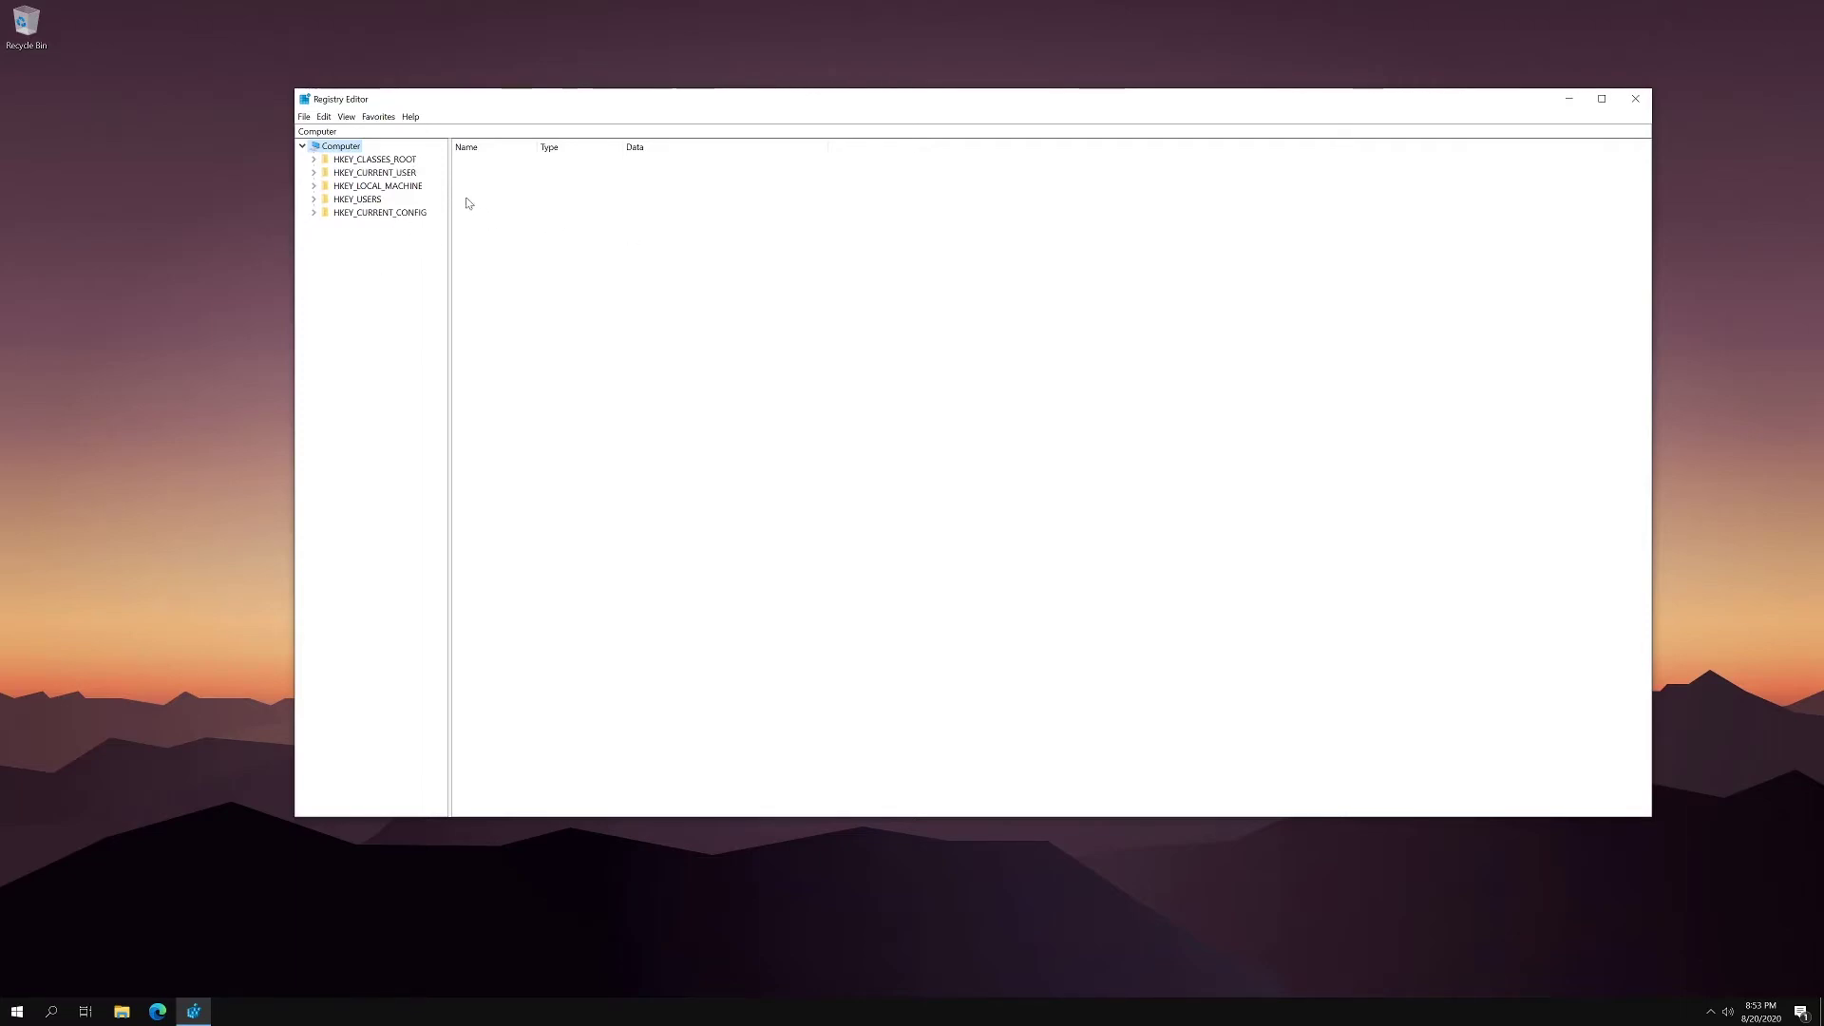
- Expand HKEY_LOCAL_MACHINE > SOFTWARE > Microsoft > Windows in the key tree to reveal CurrentVersion
click(388, 187)
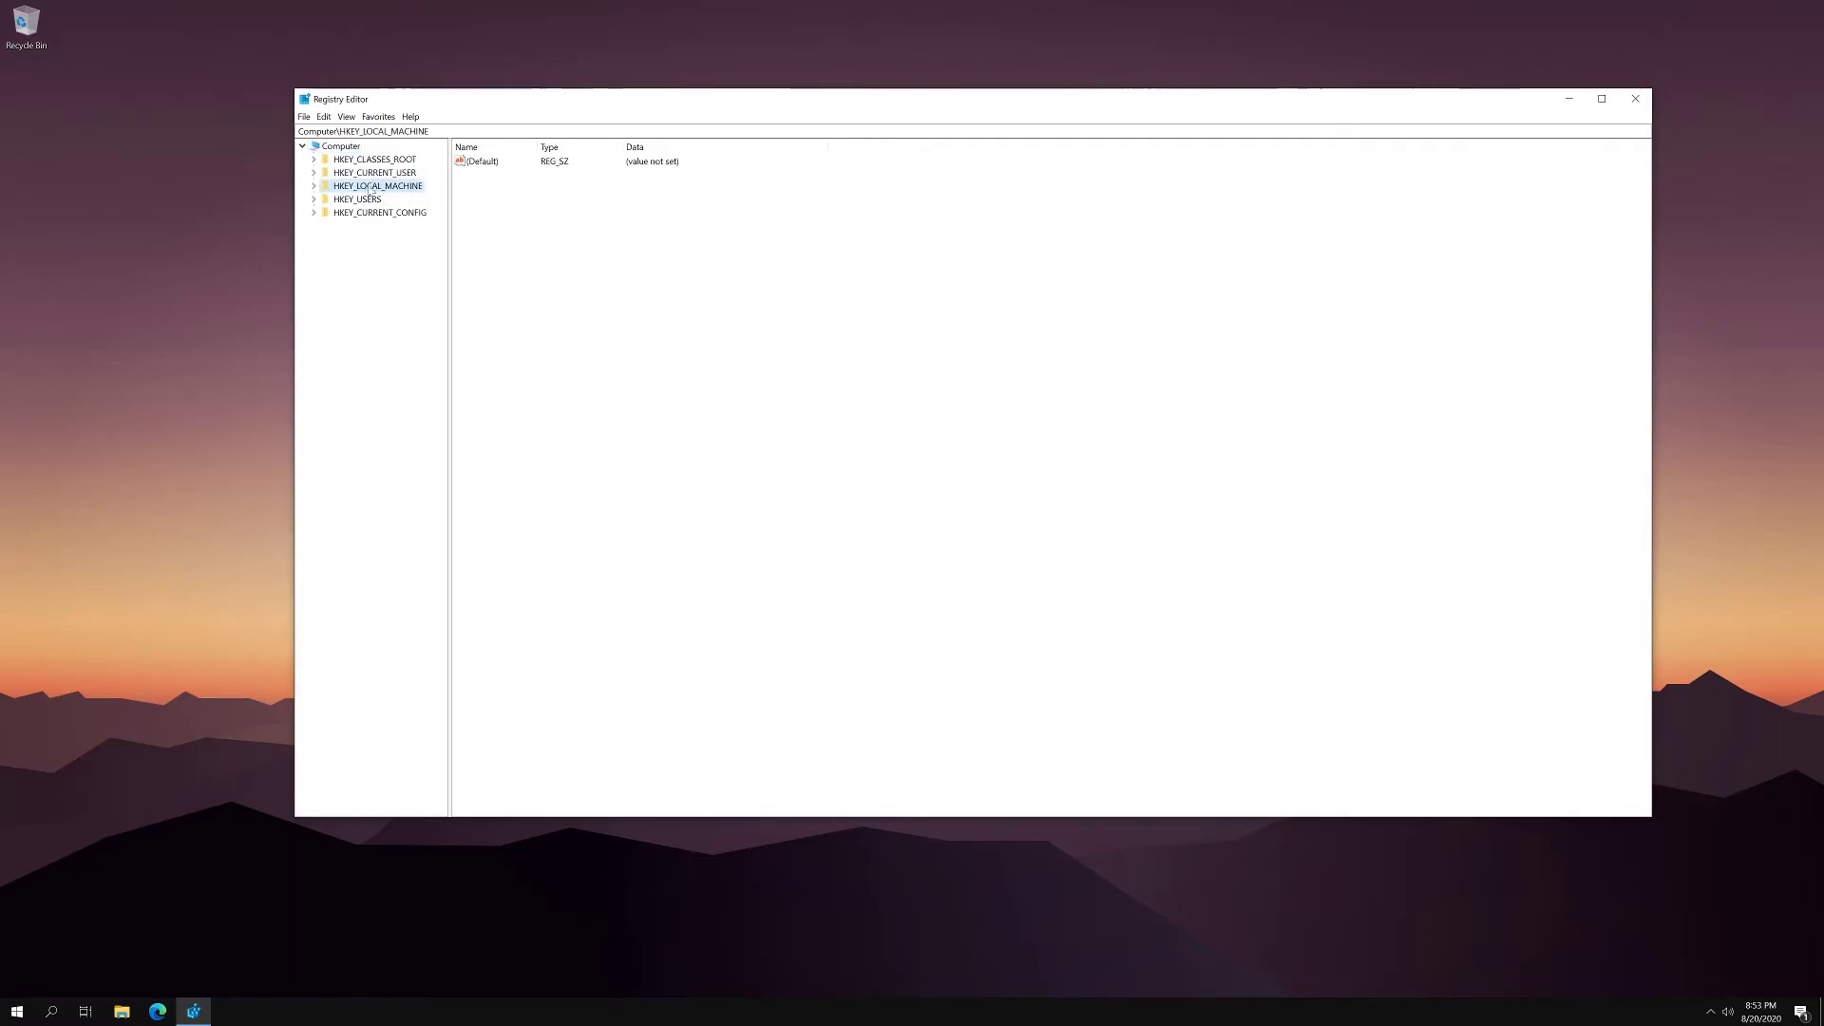
double_click(380, 187)
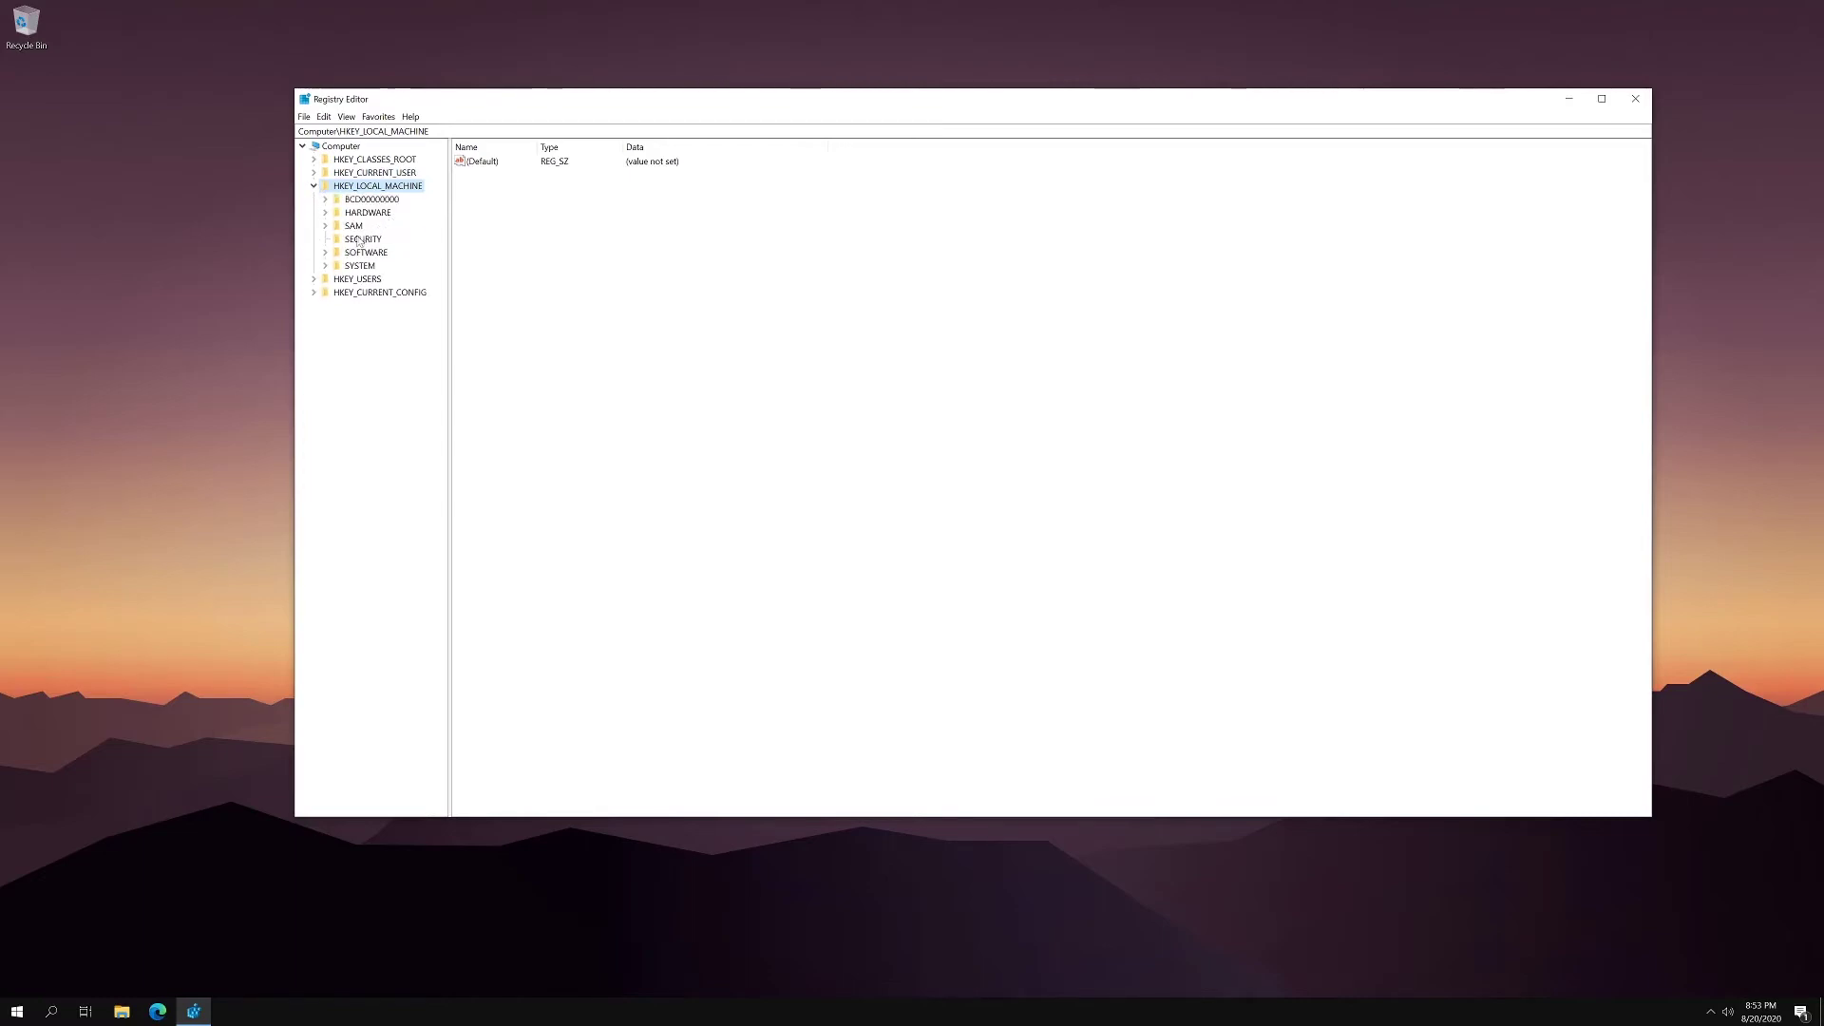
click(325, 253)
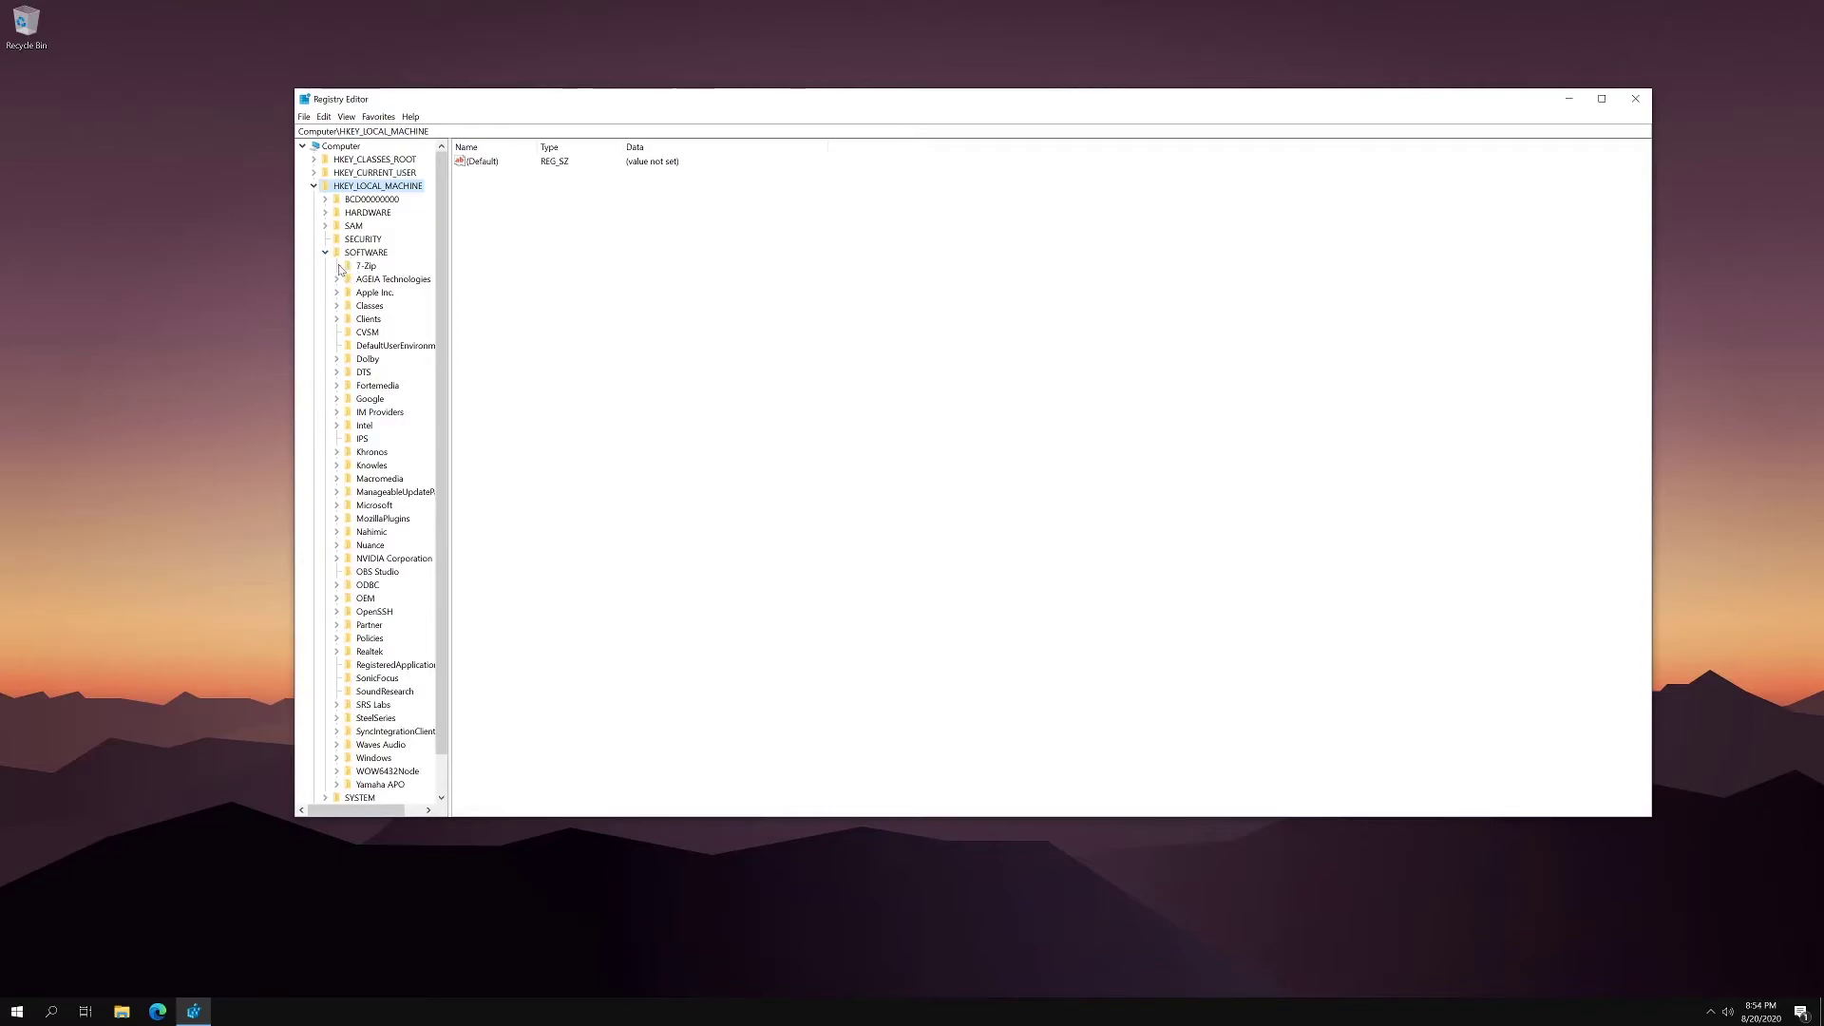
scroll(352, 371, down, 1)
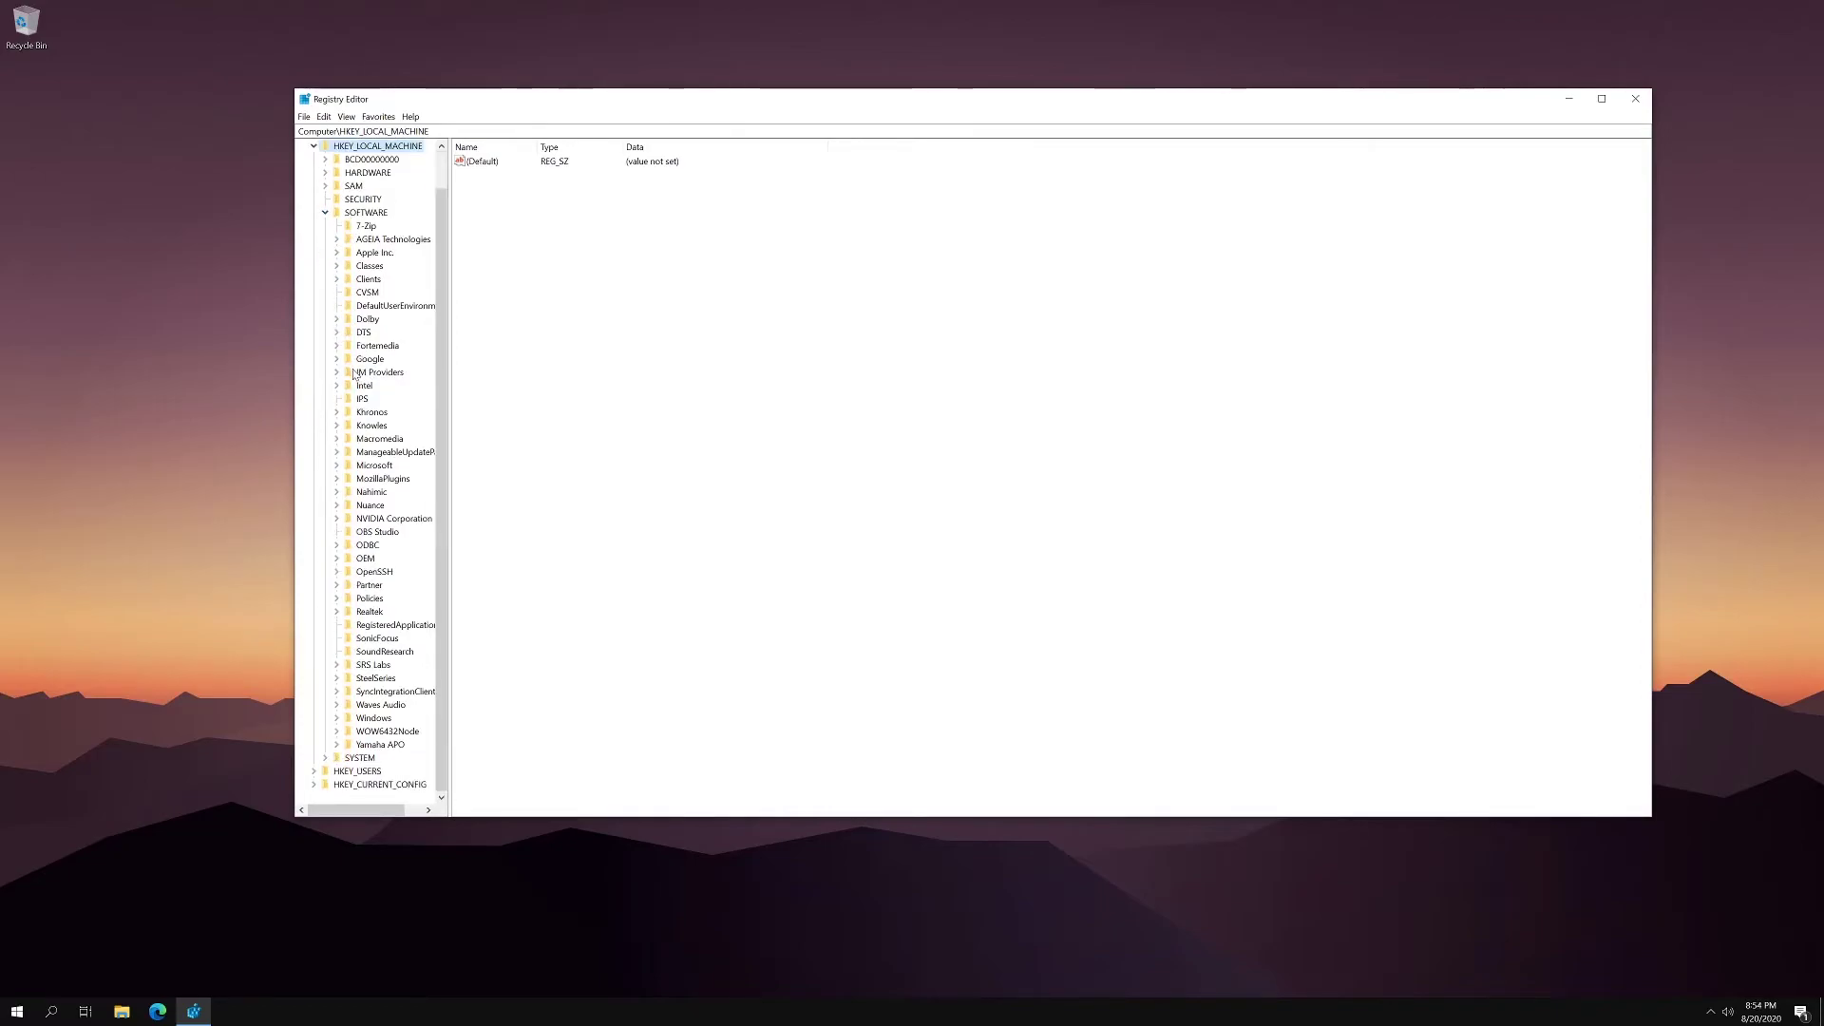
click(336, 464)
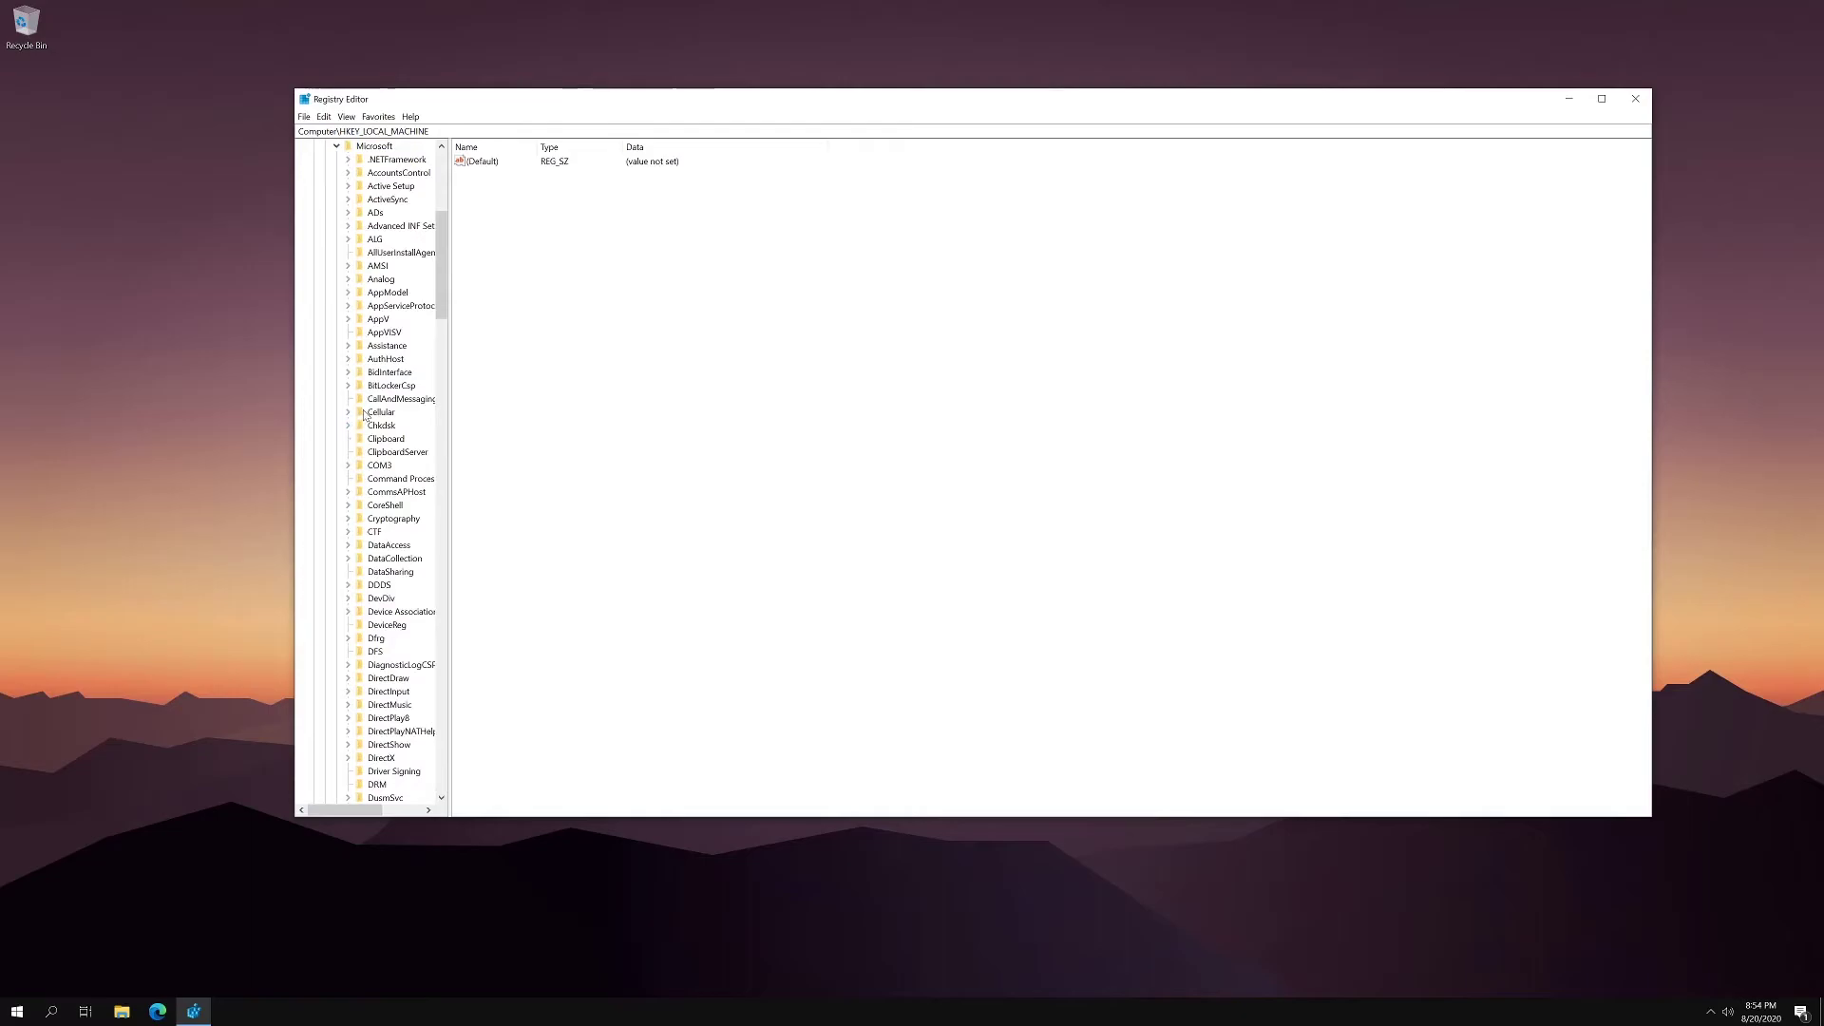
scroll(375, 423, down, 20)
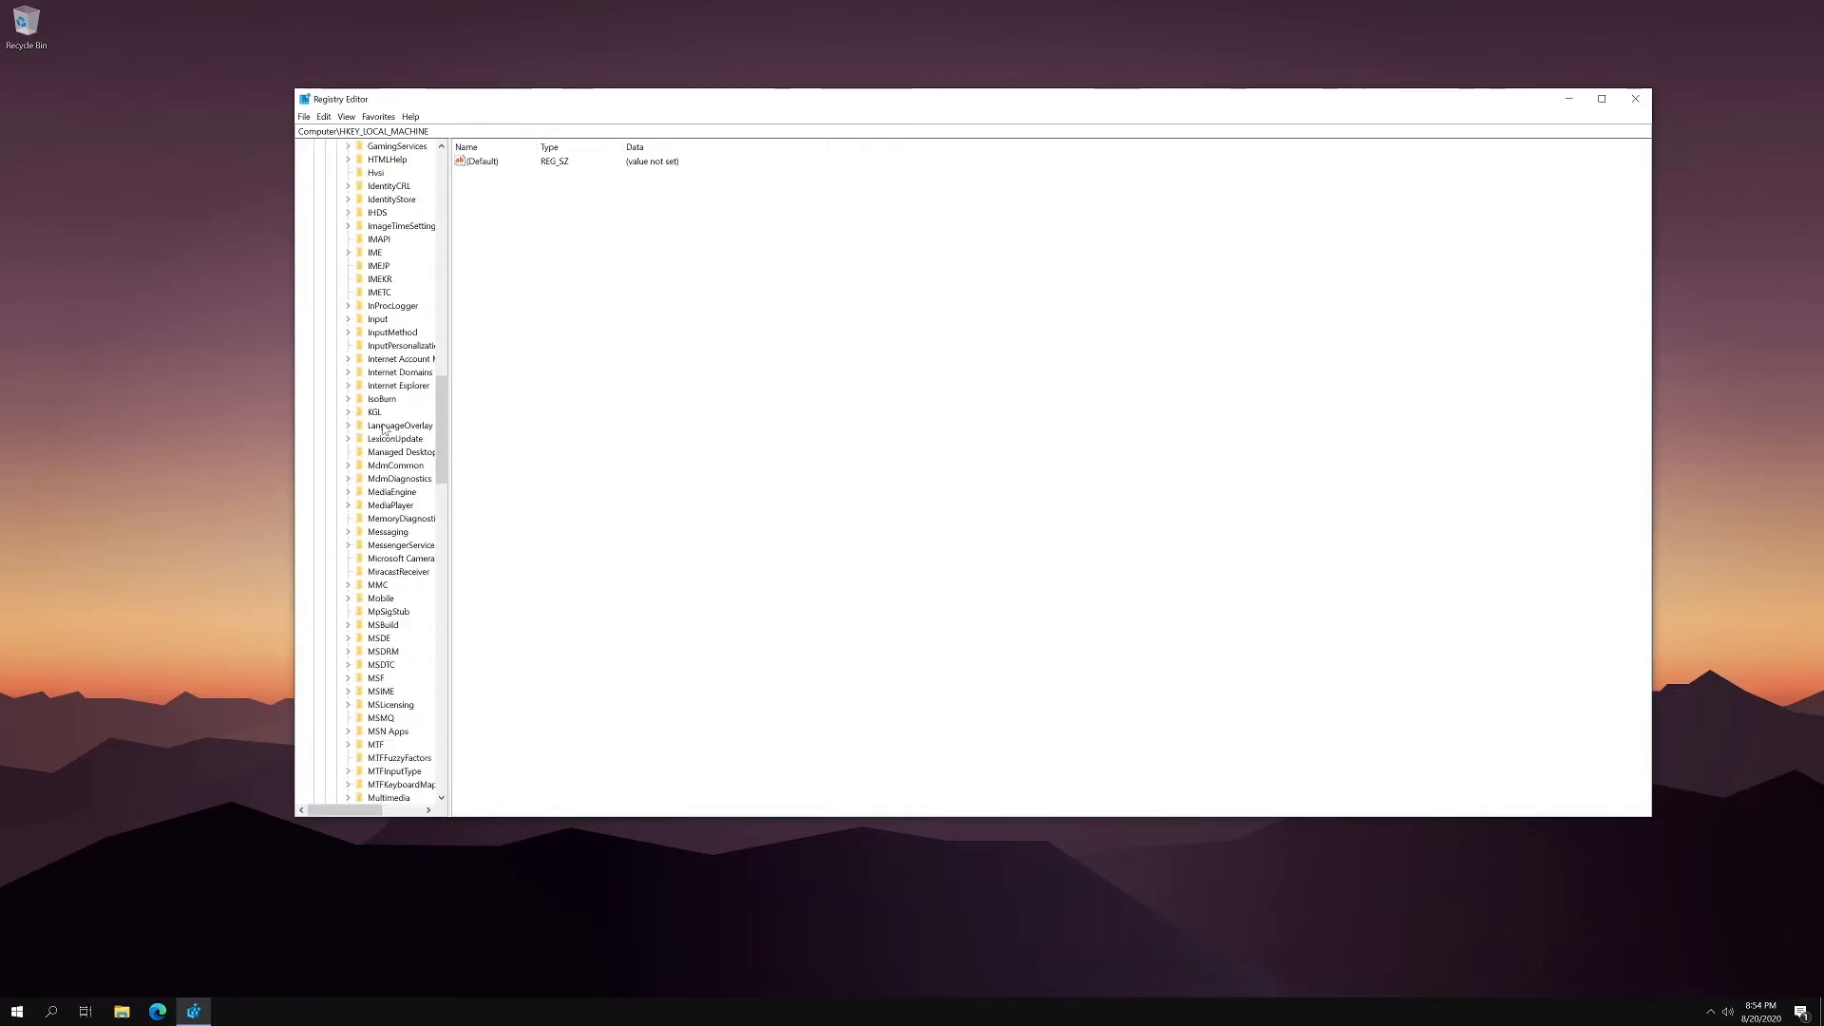
scroll(383, 428, down, 20)
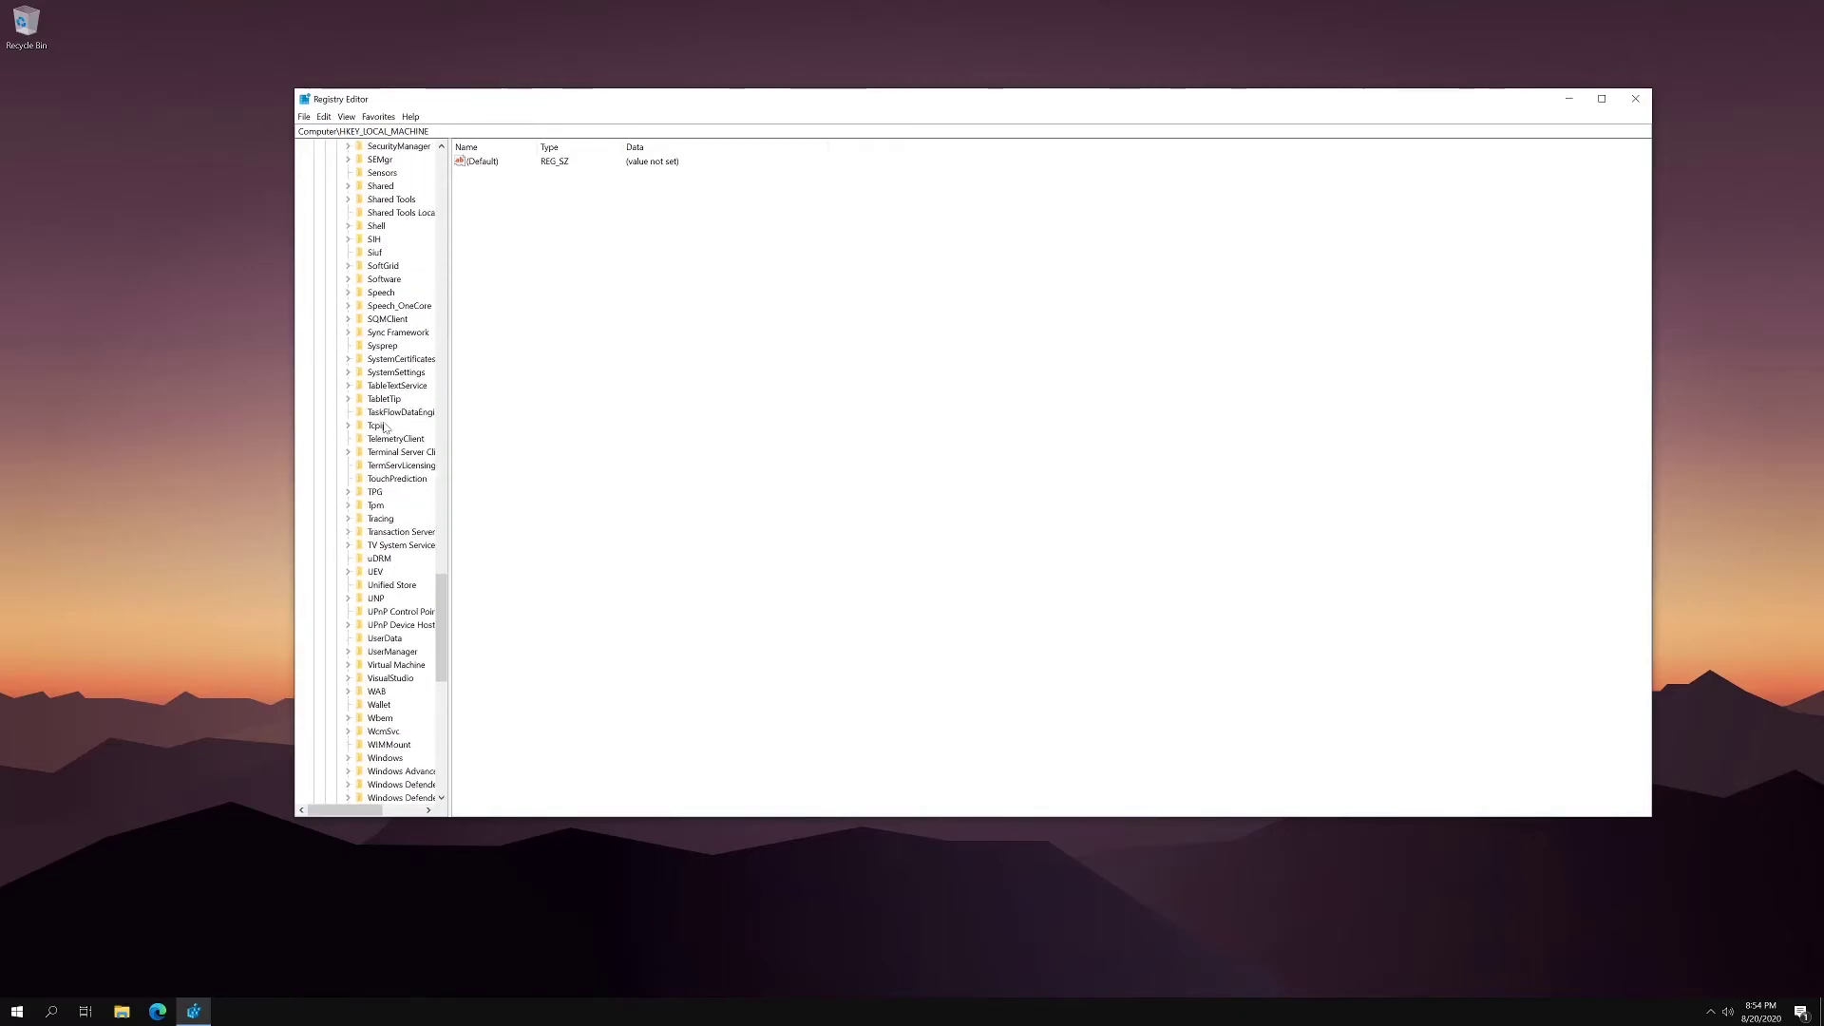
scroll(383, 427, down, 7)
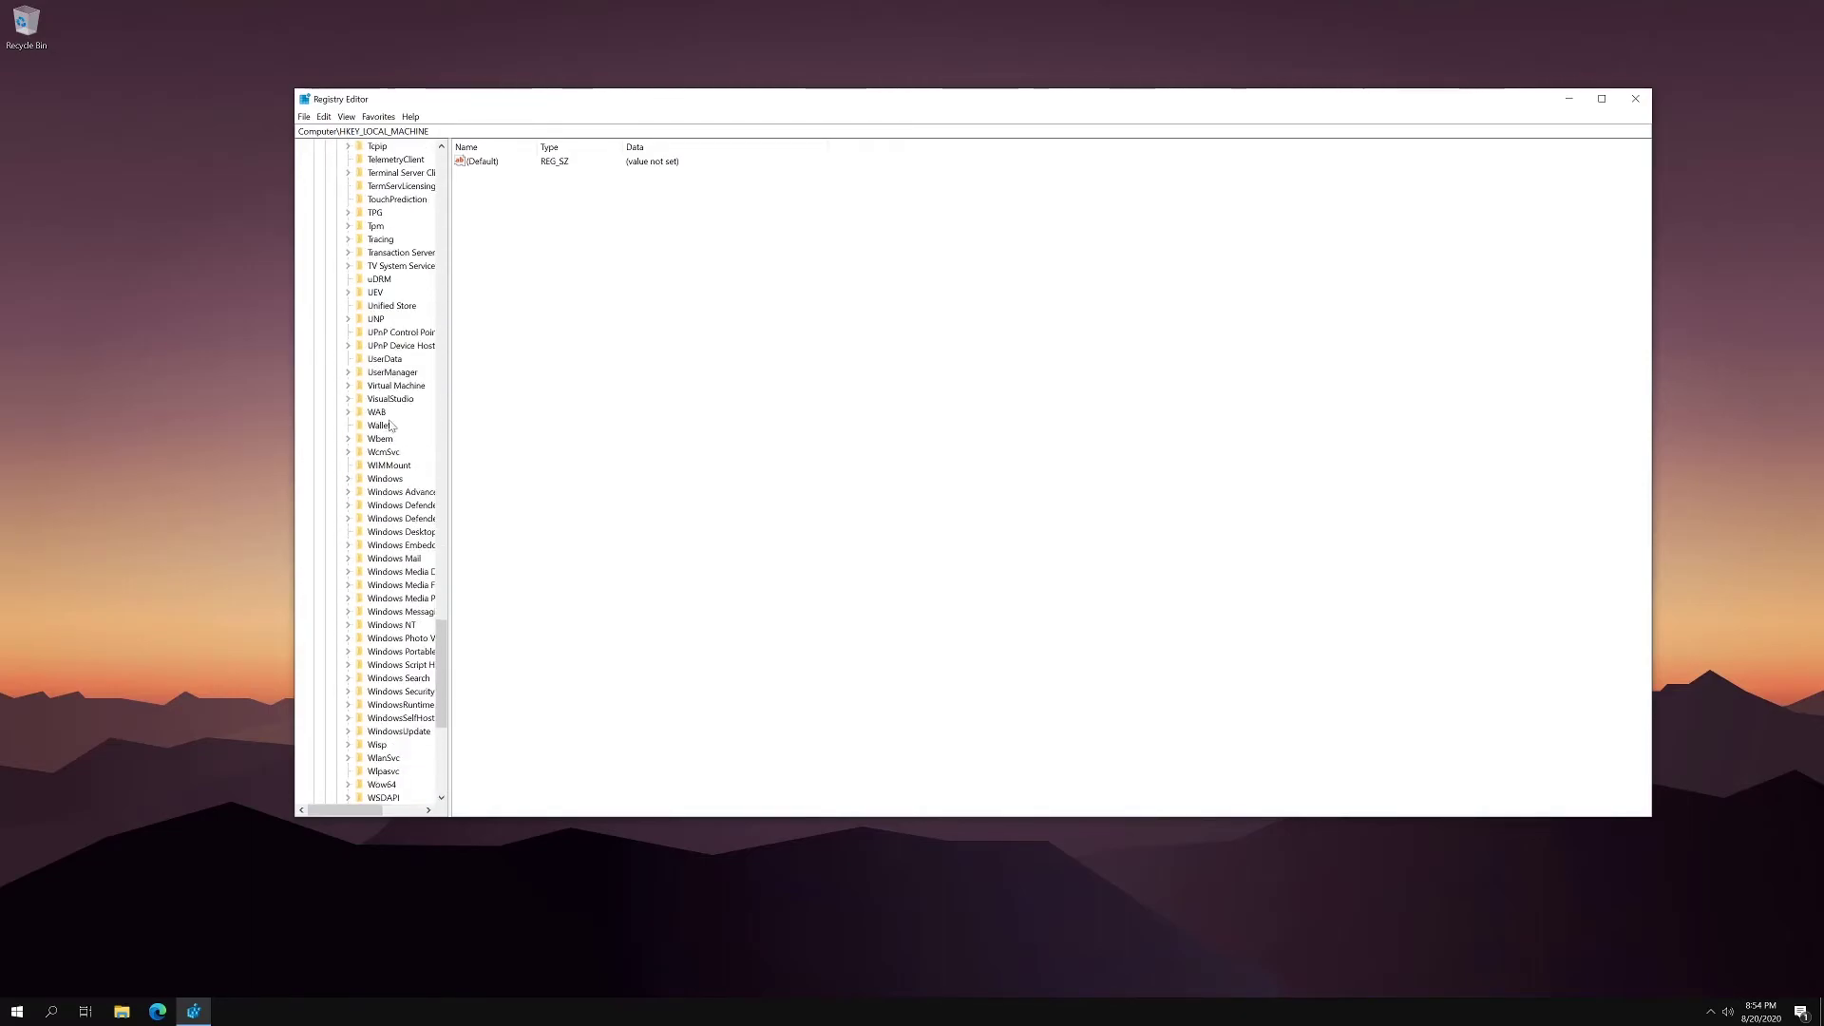
click(348, 482)
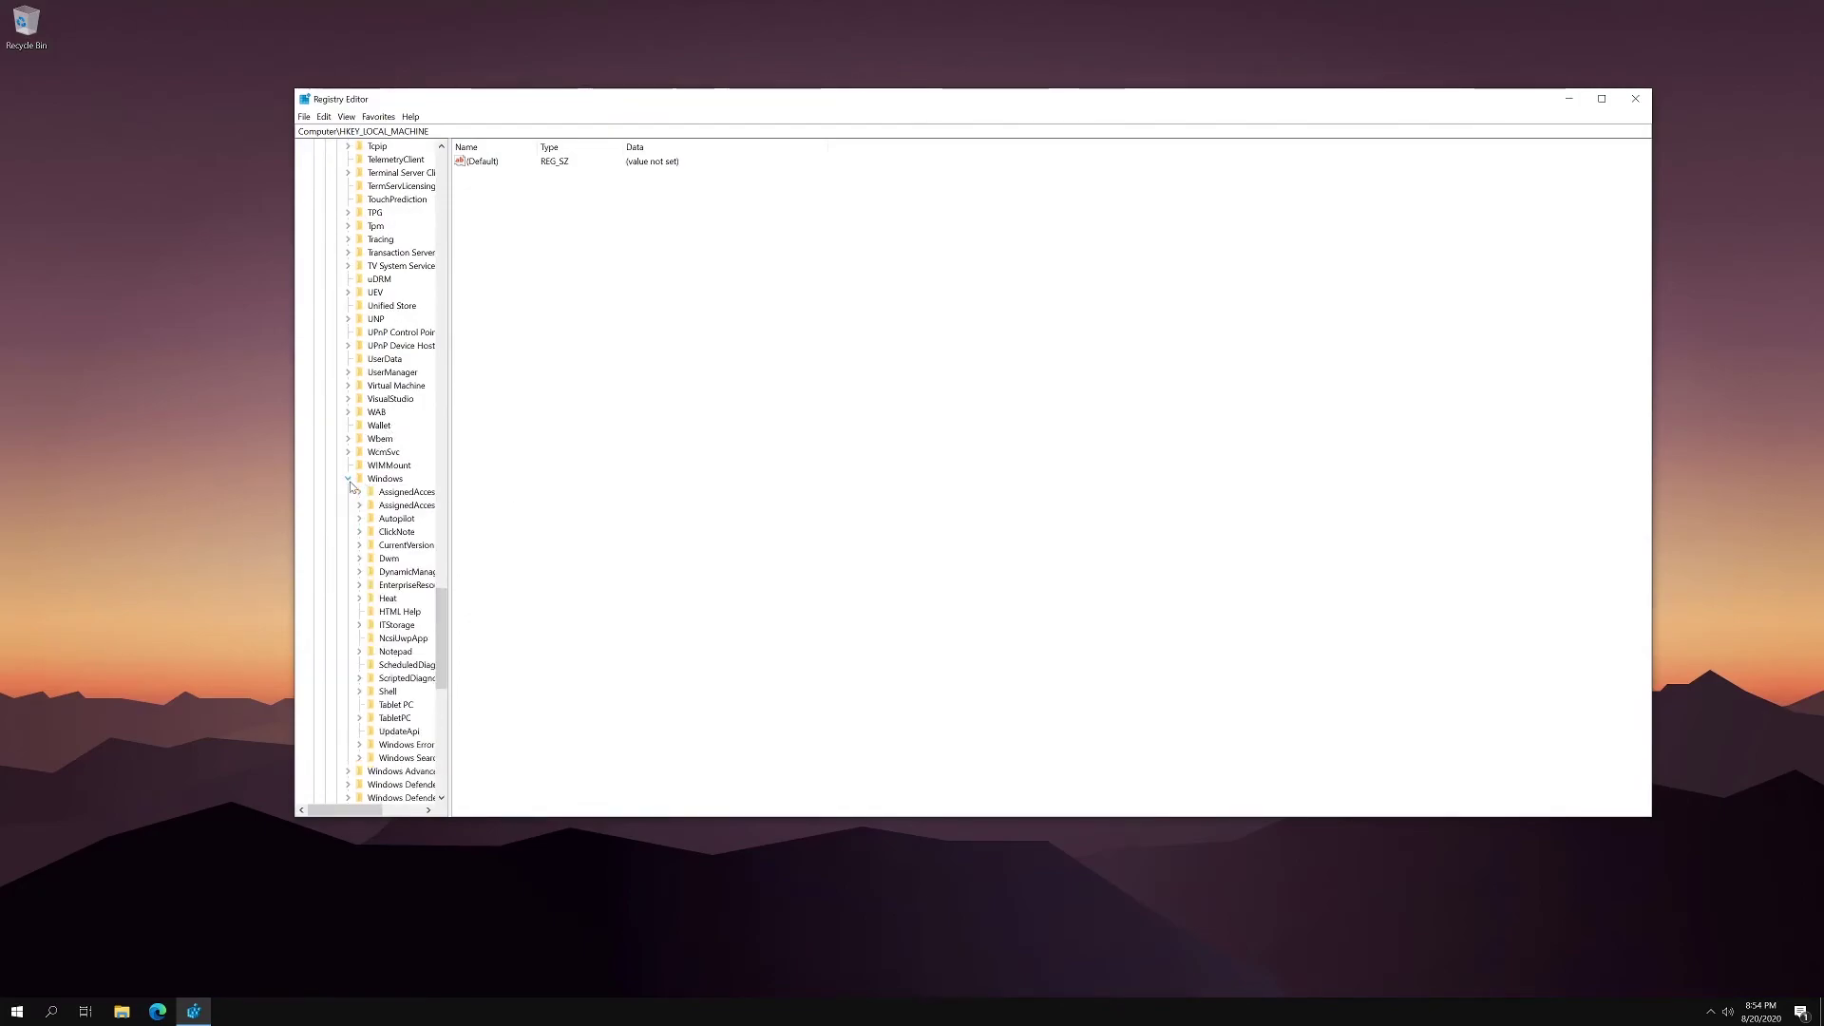
scroll(361, 507, down, 1)
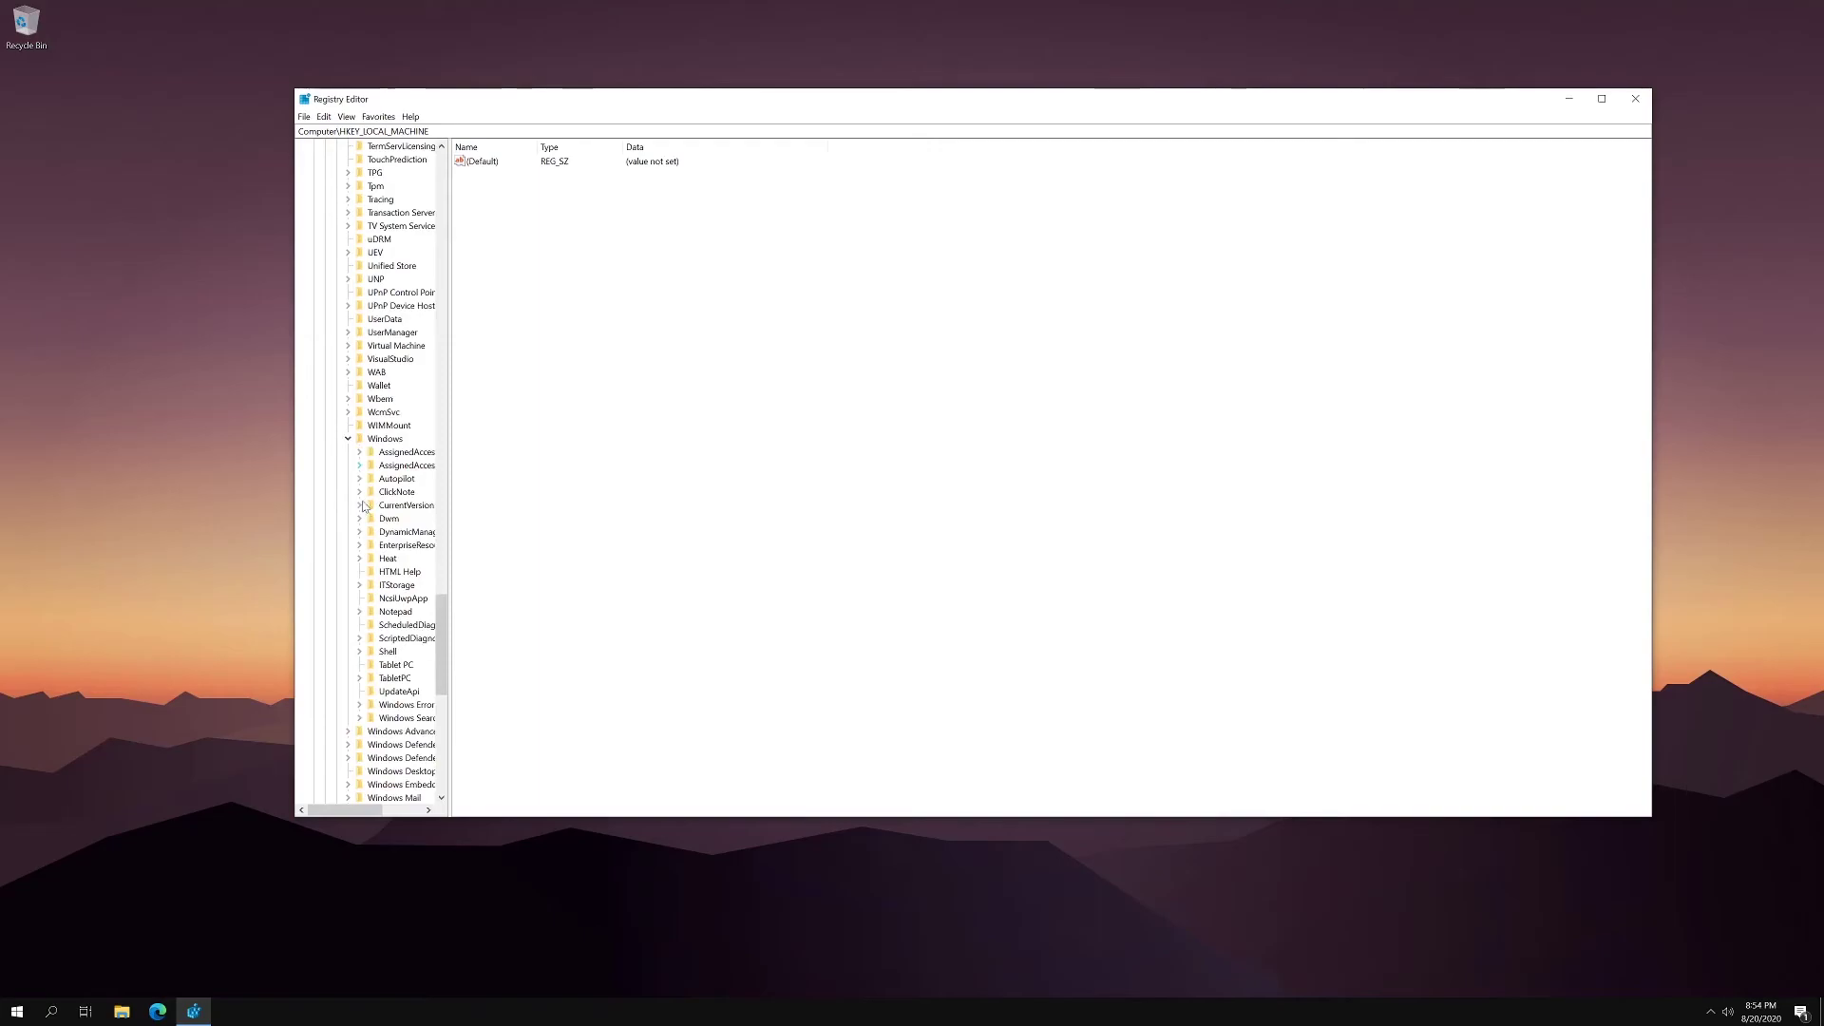
- Expand CurrentVersion and Policies, then select System to list ConsentPromptBehaviorAdmin and EnableLUA
click(414, 511)
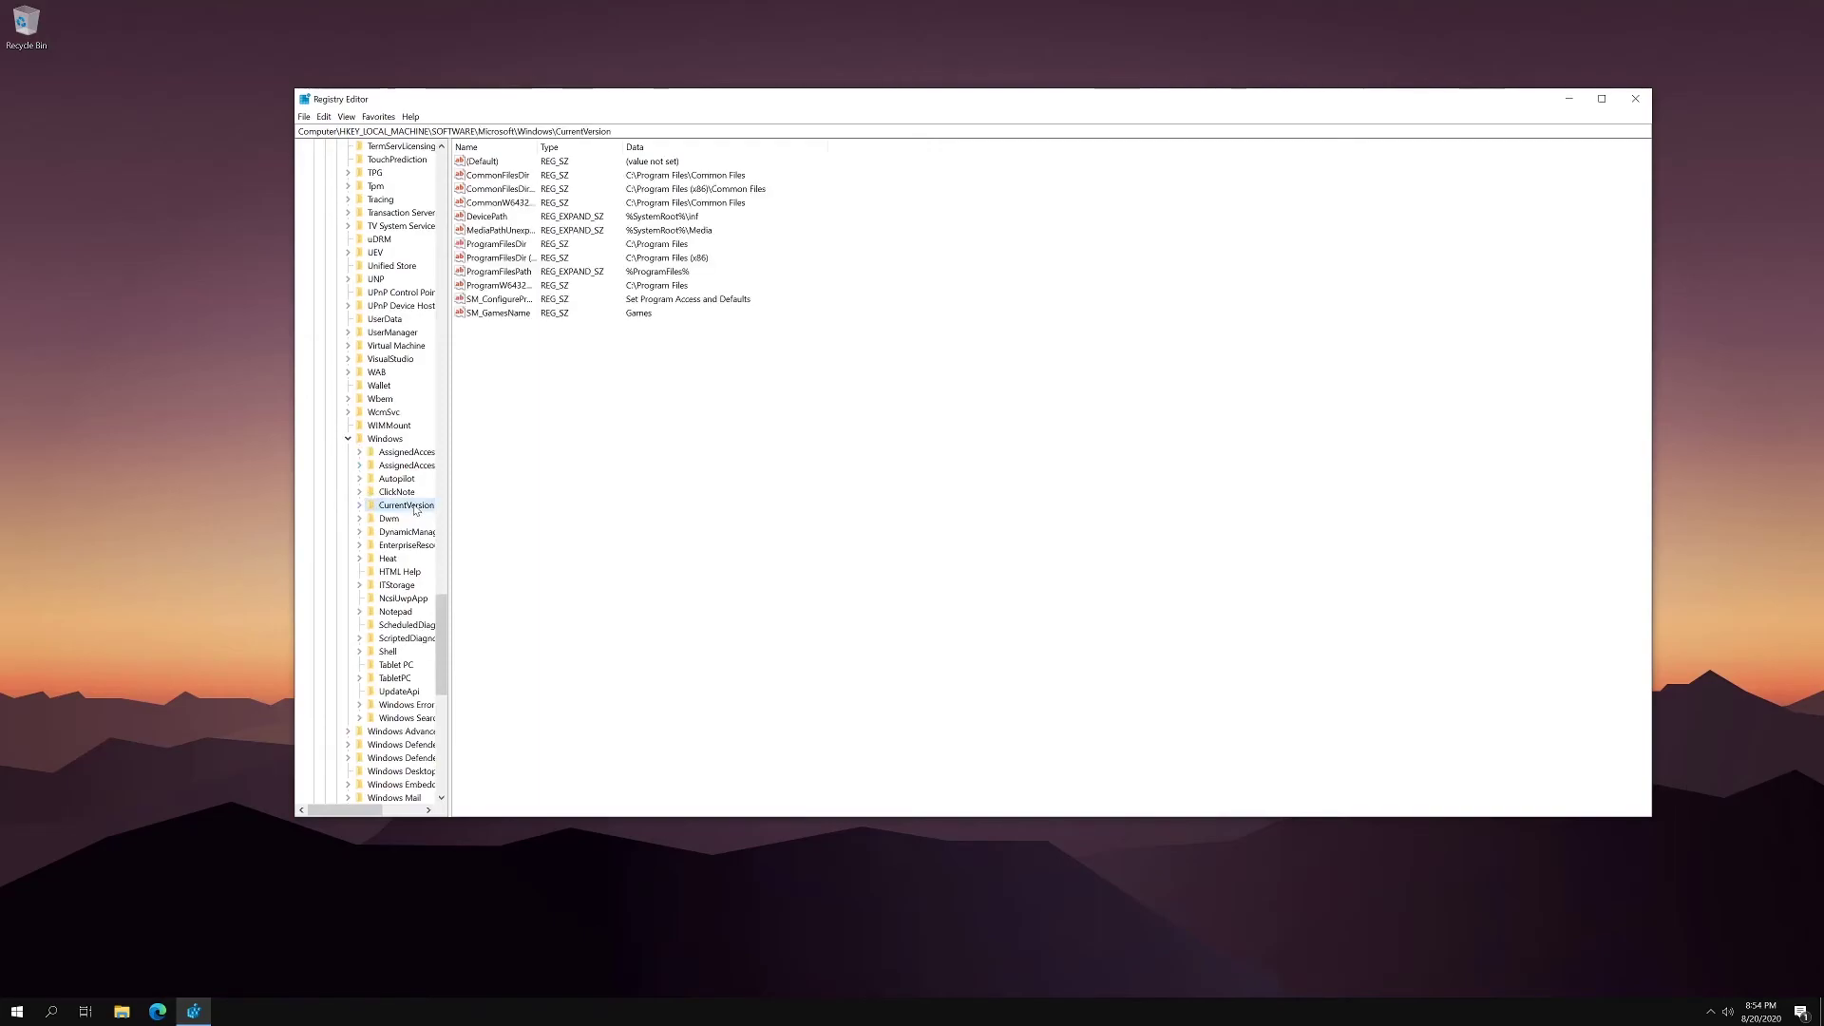
click(359, 508)
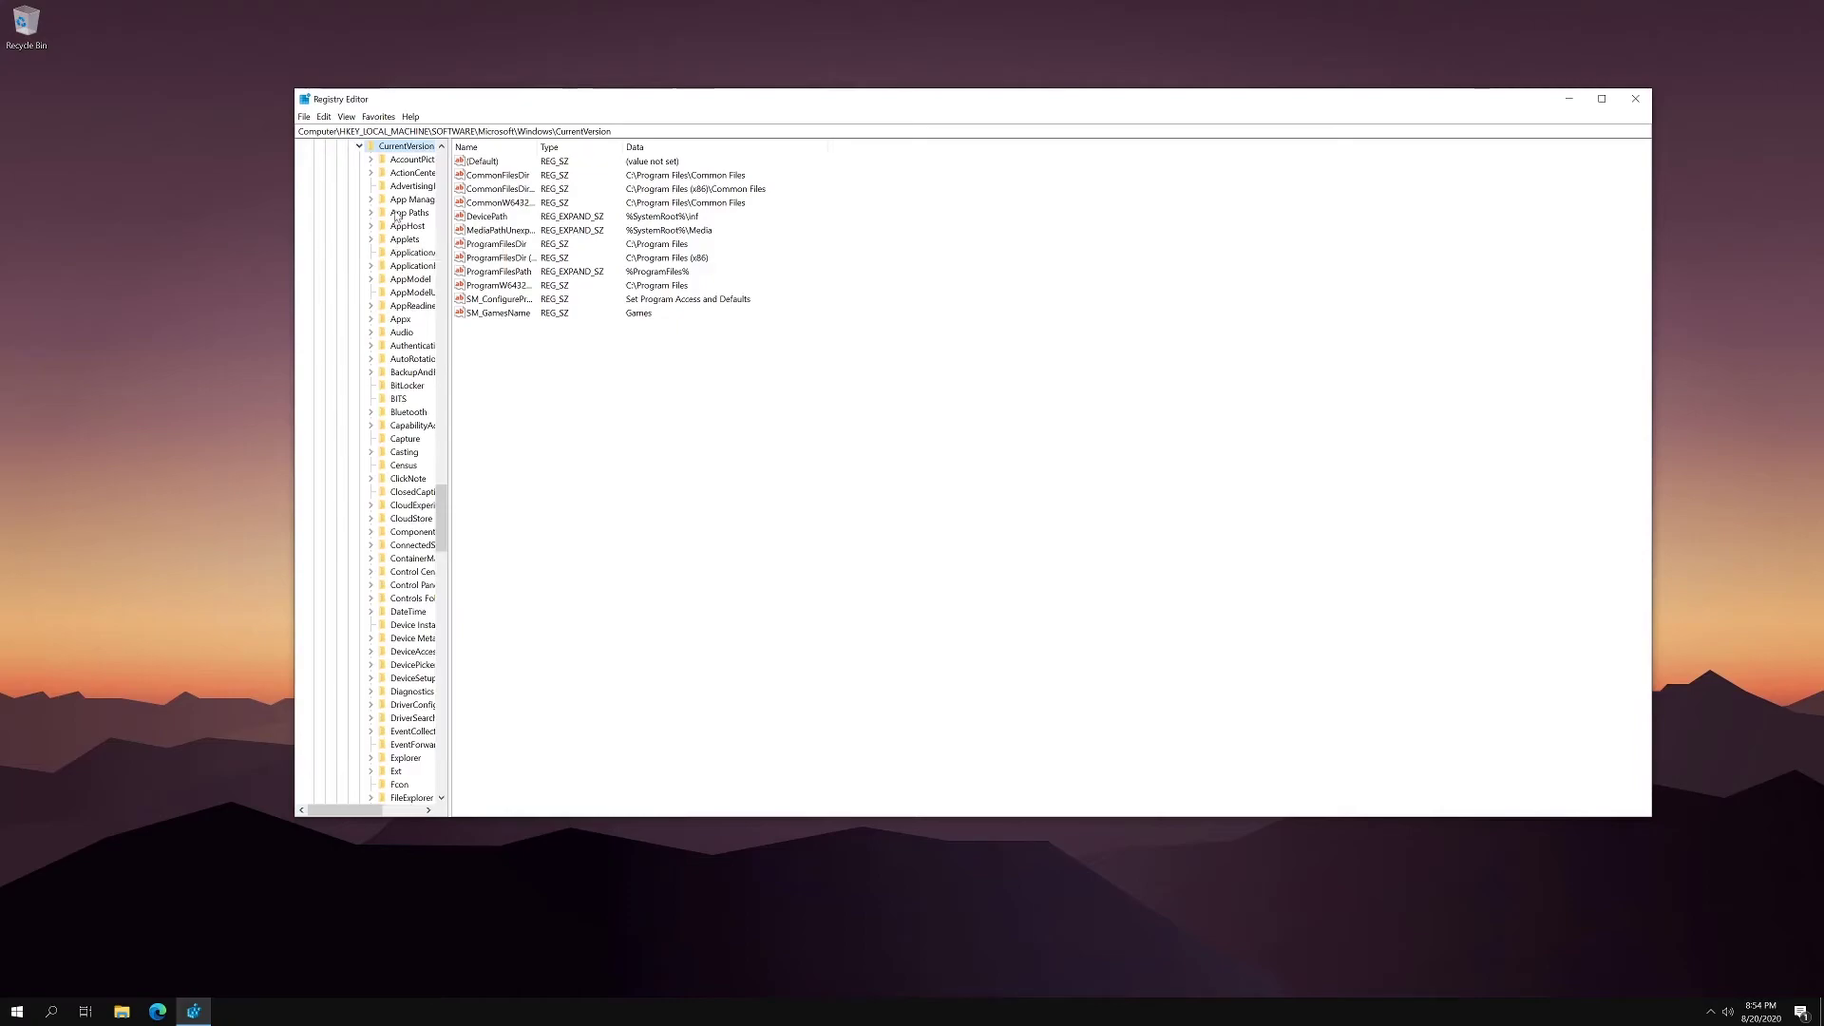
scroll(410, 306, down, 1)
scroll(411, 307, down, 2)
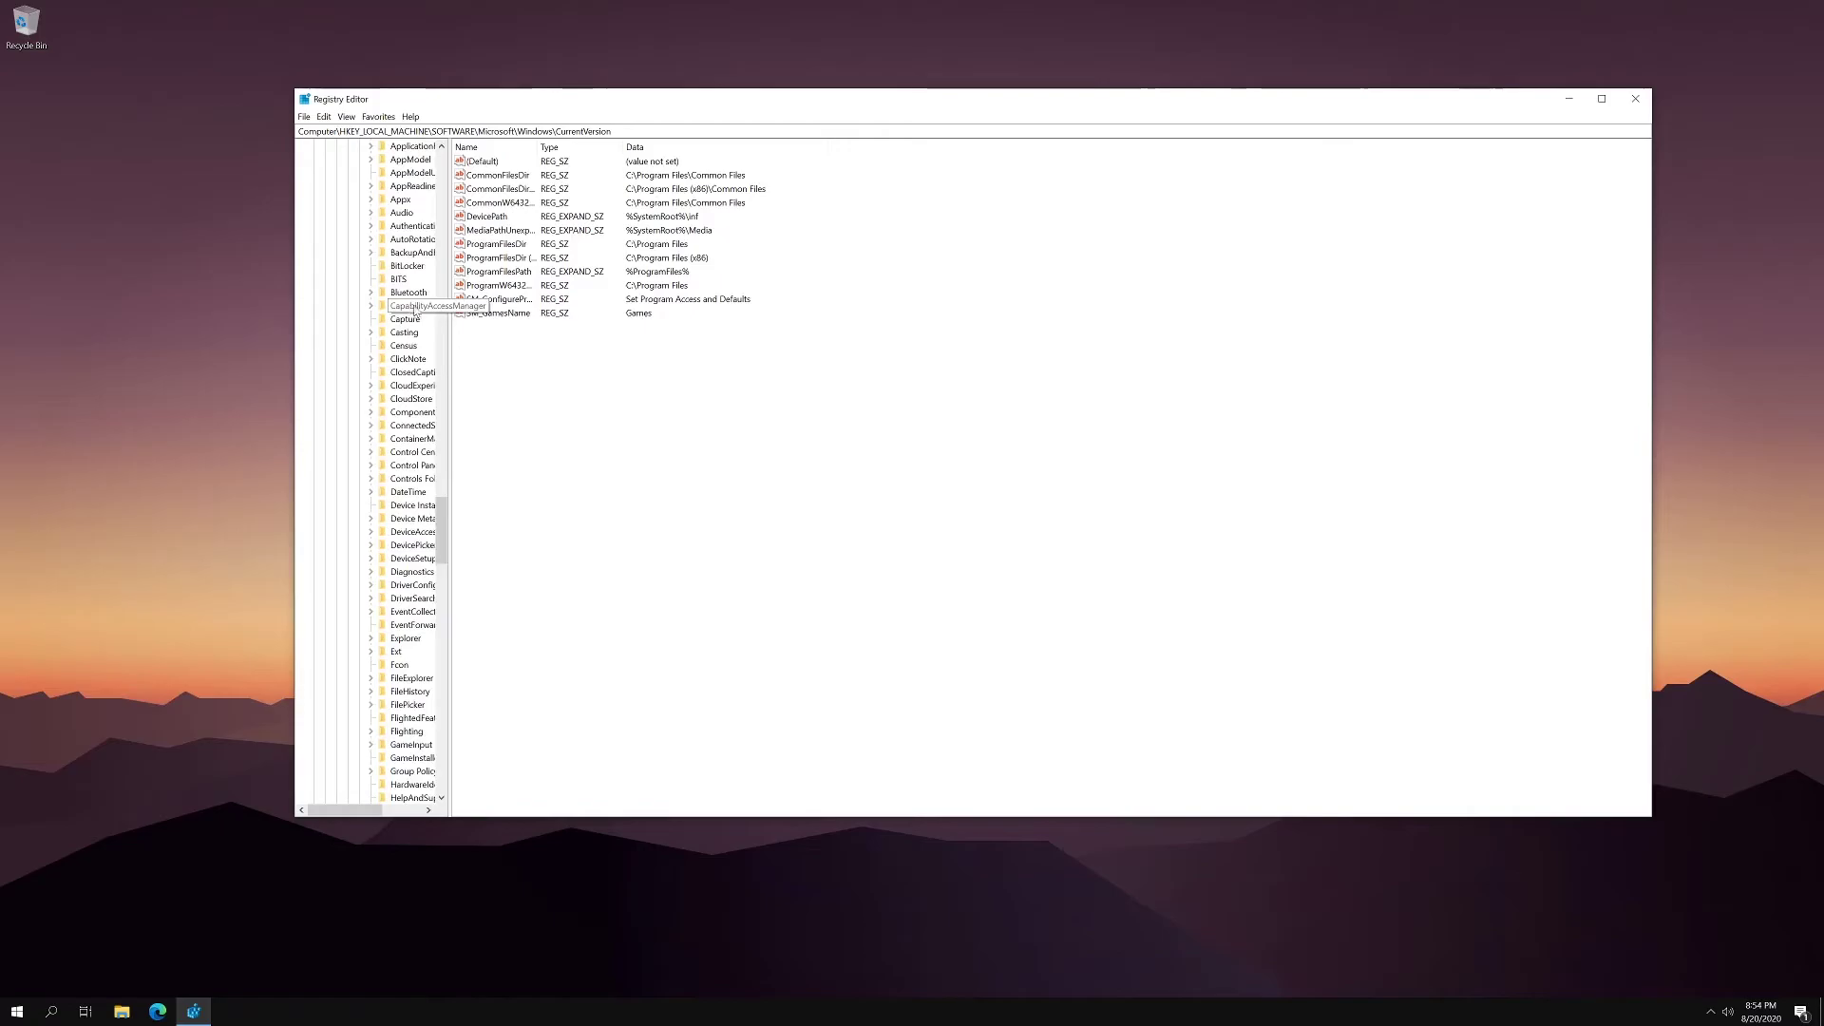
scroll(410, 305, down, 10)
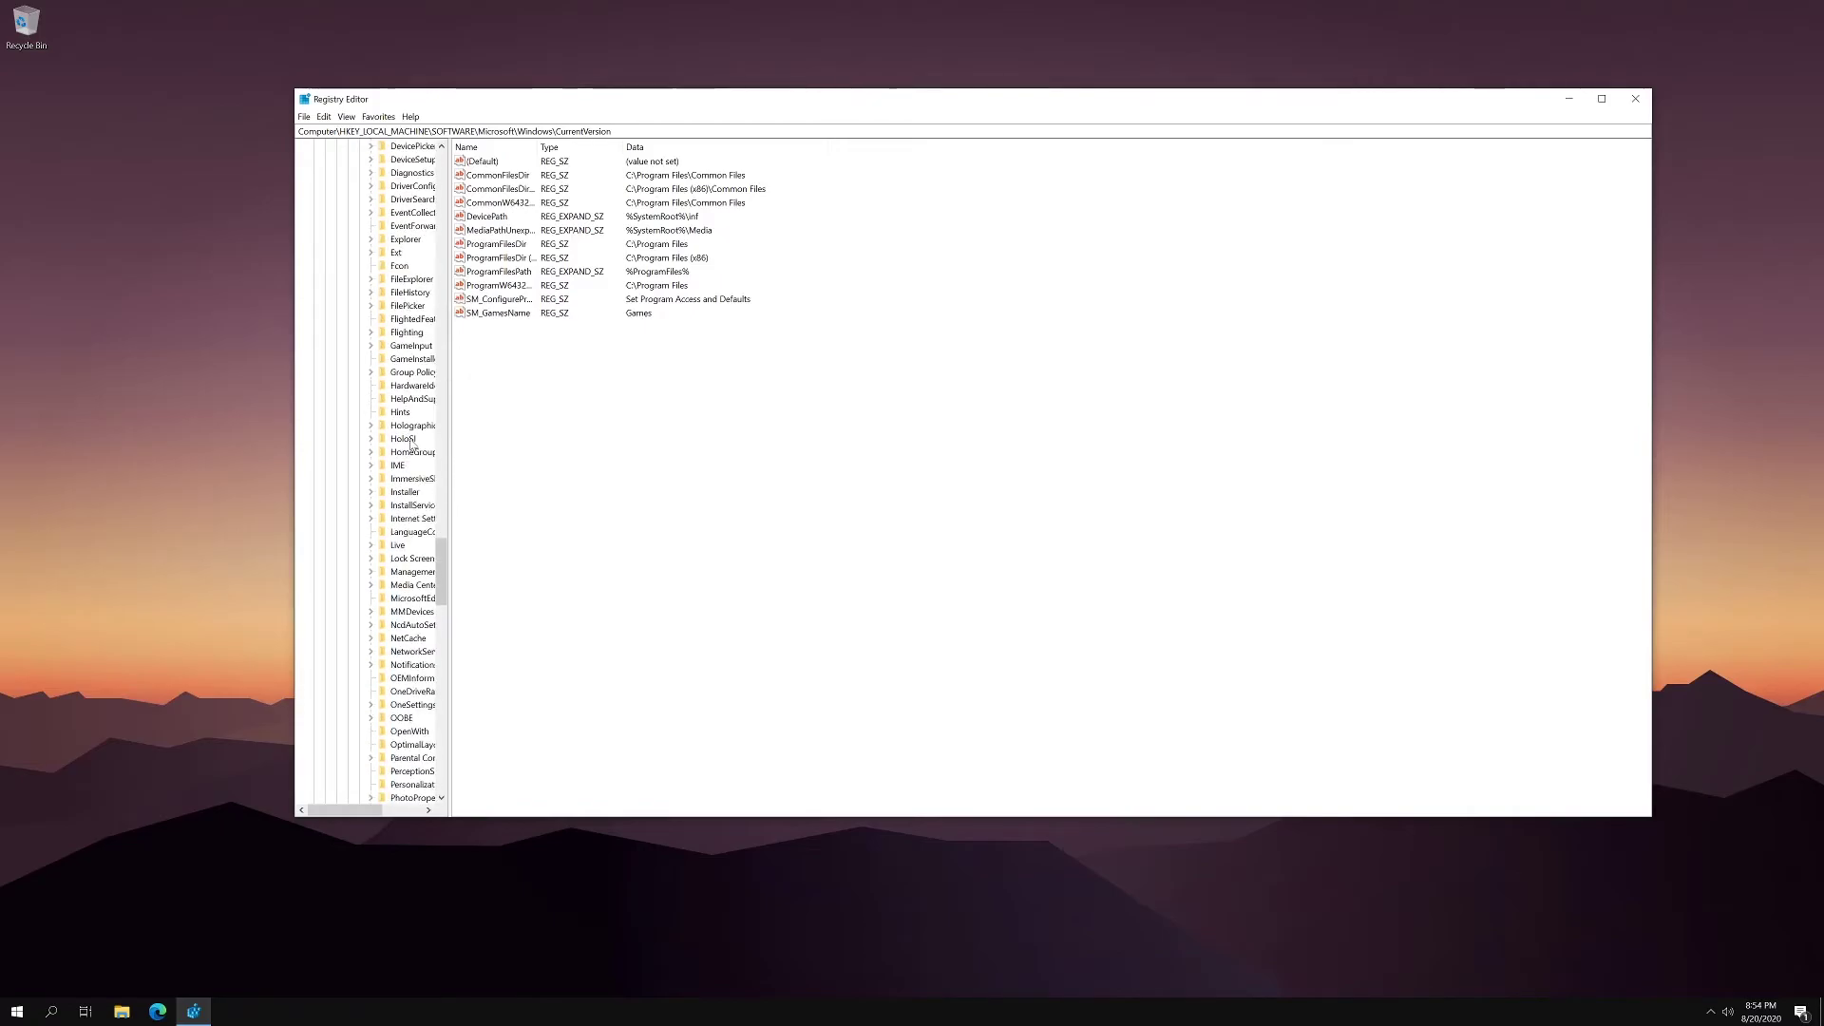
scroll(413, 443, down, 3)
scroll(414, 446, down, 1)
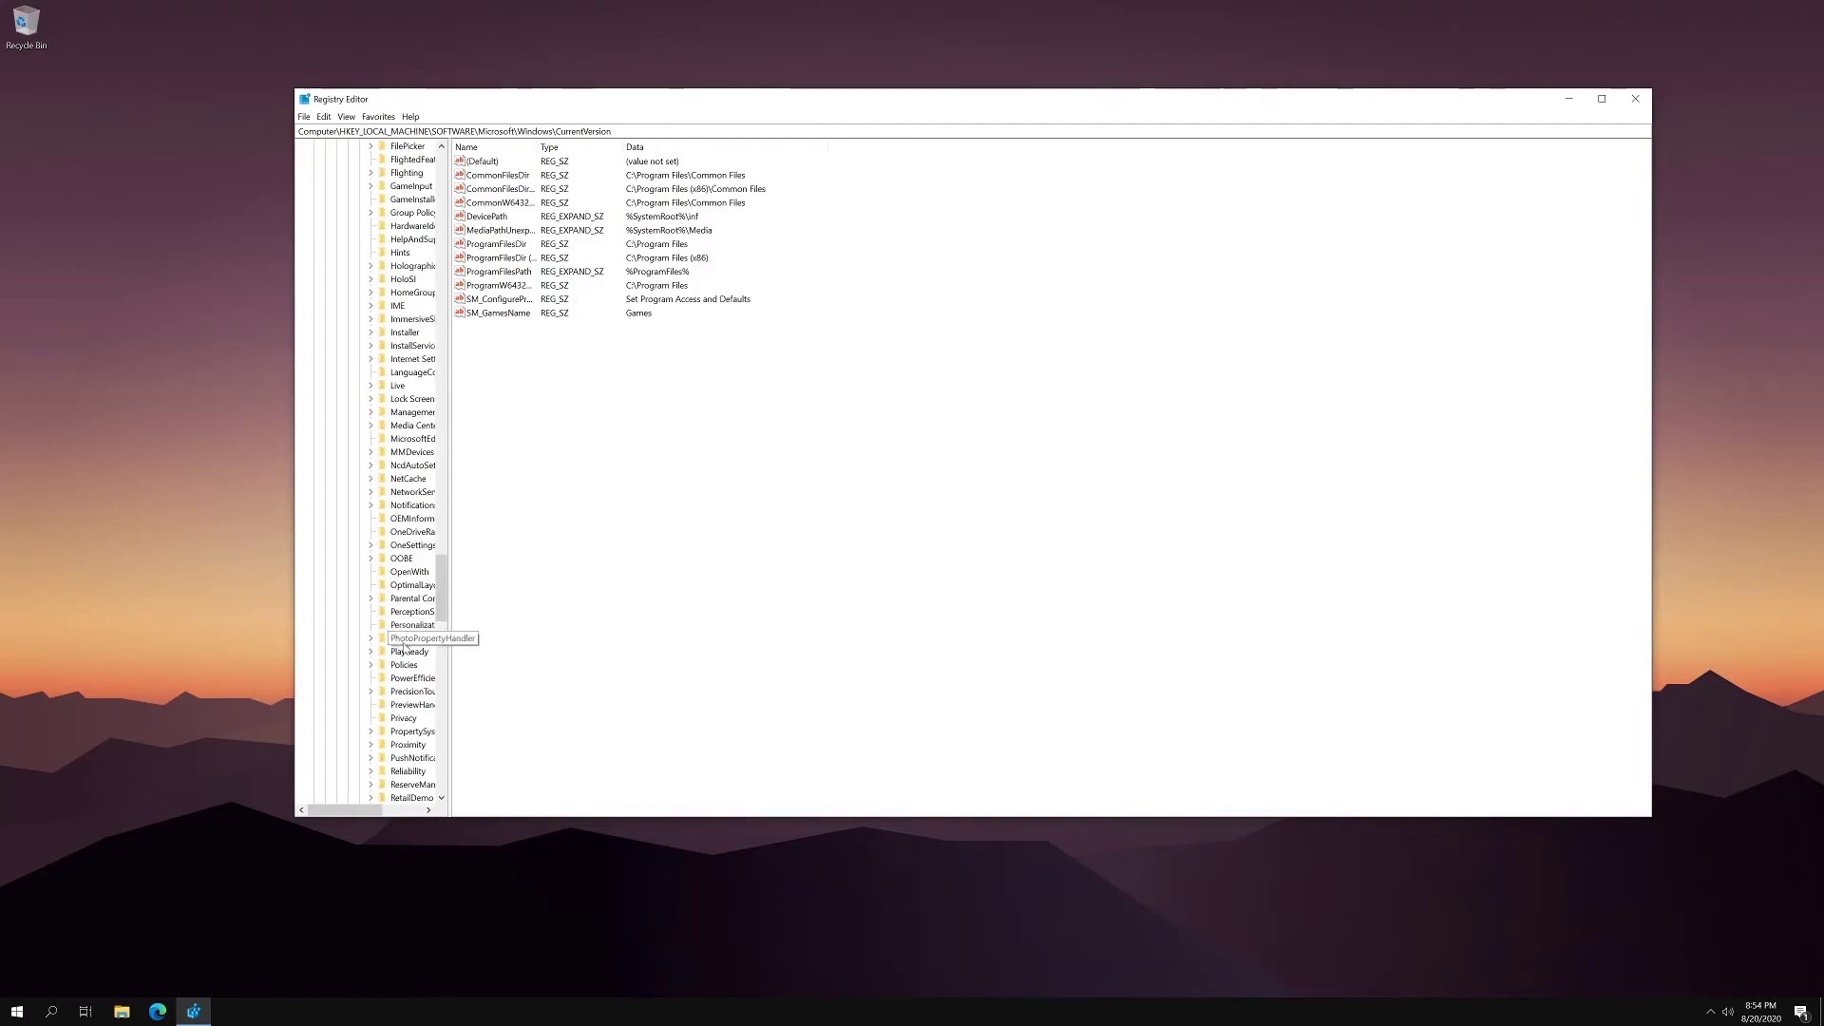
click(385, 669)
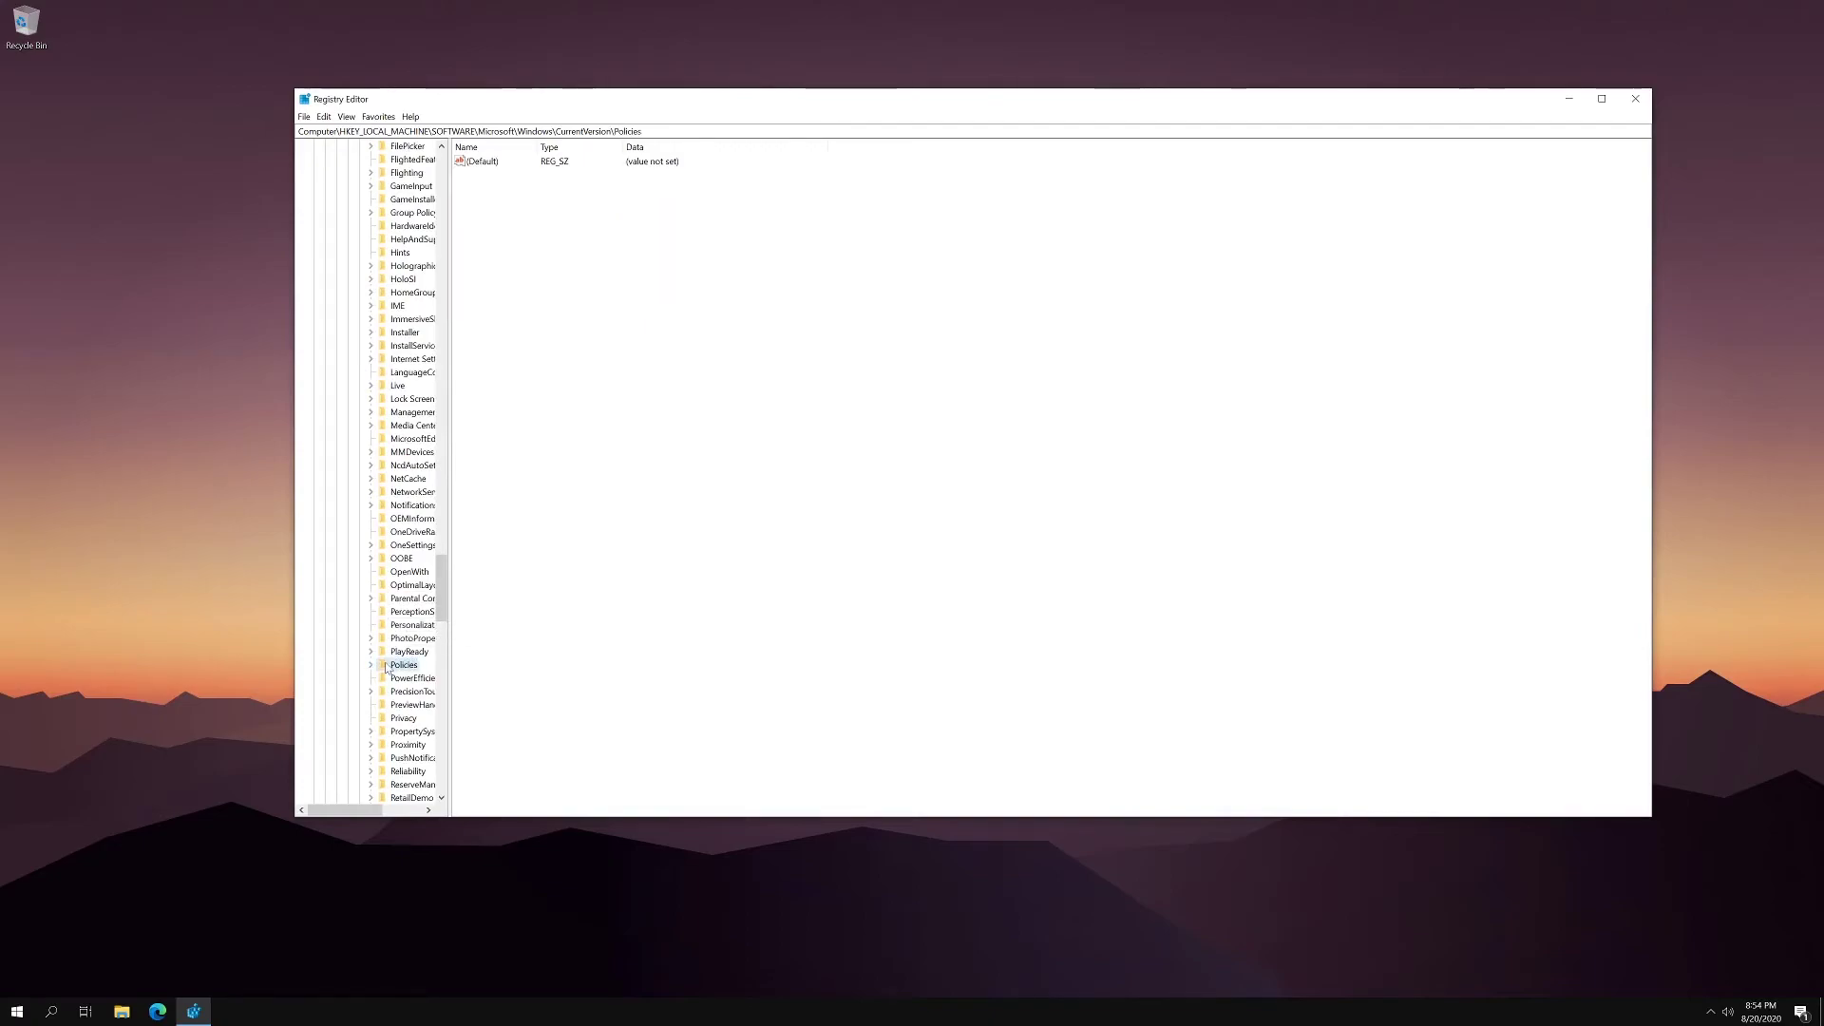
click(371, 665)
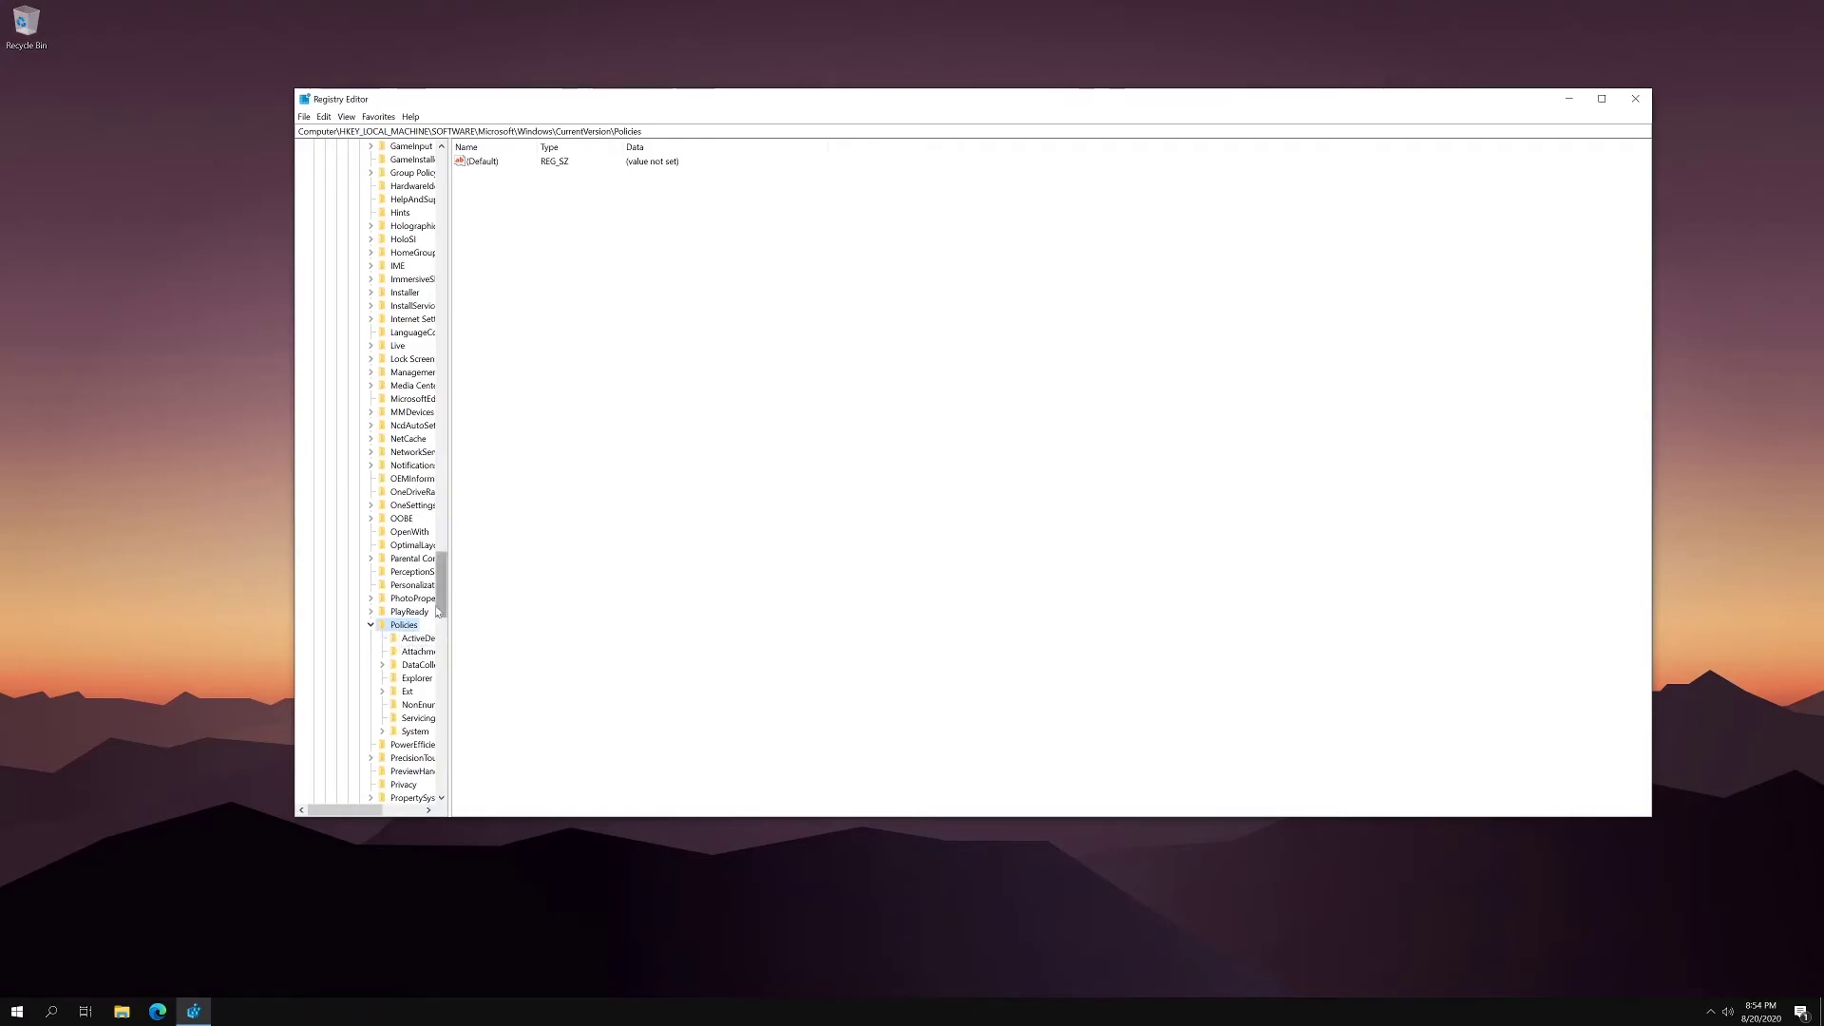
click(415, 731)
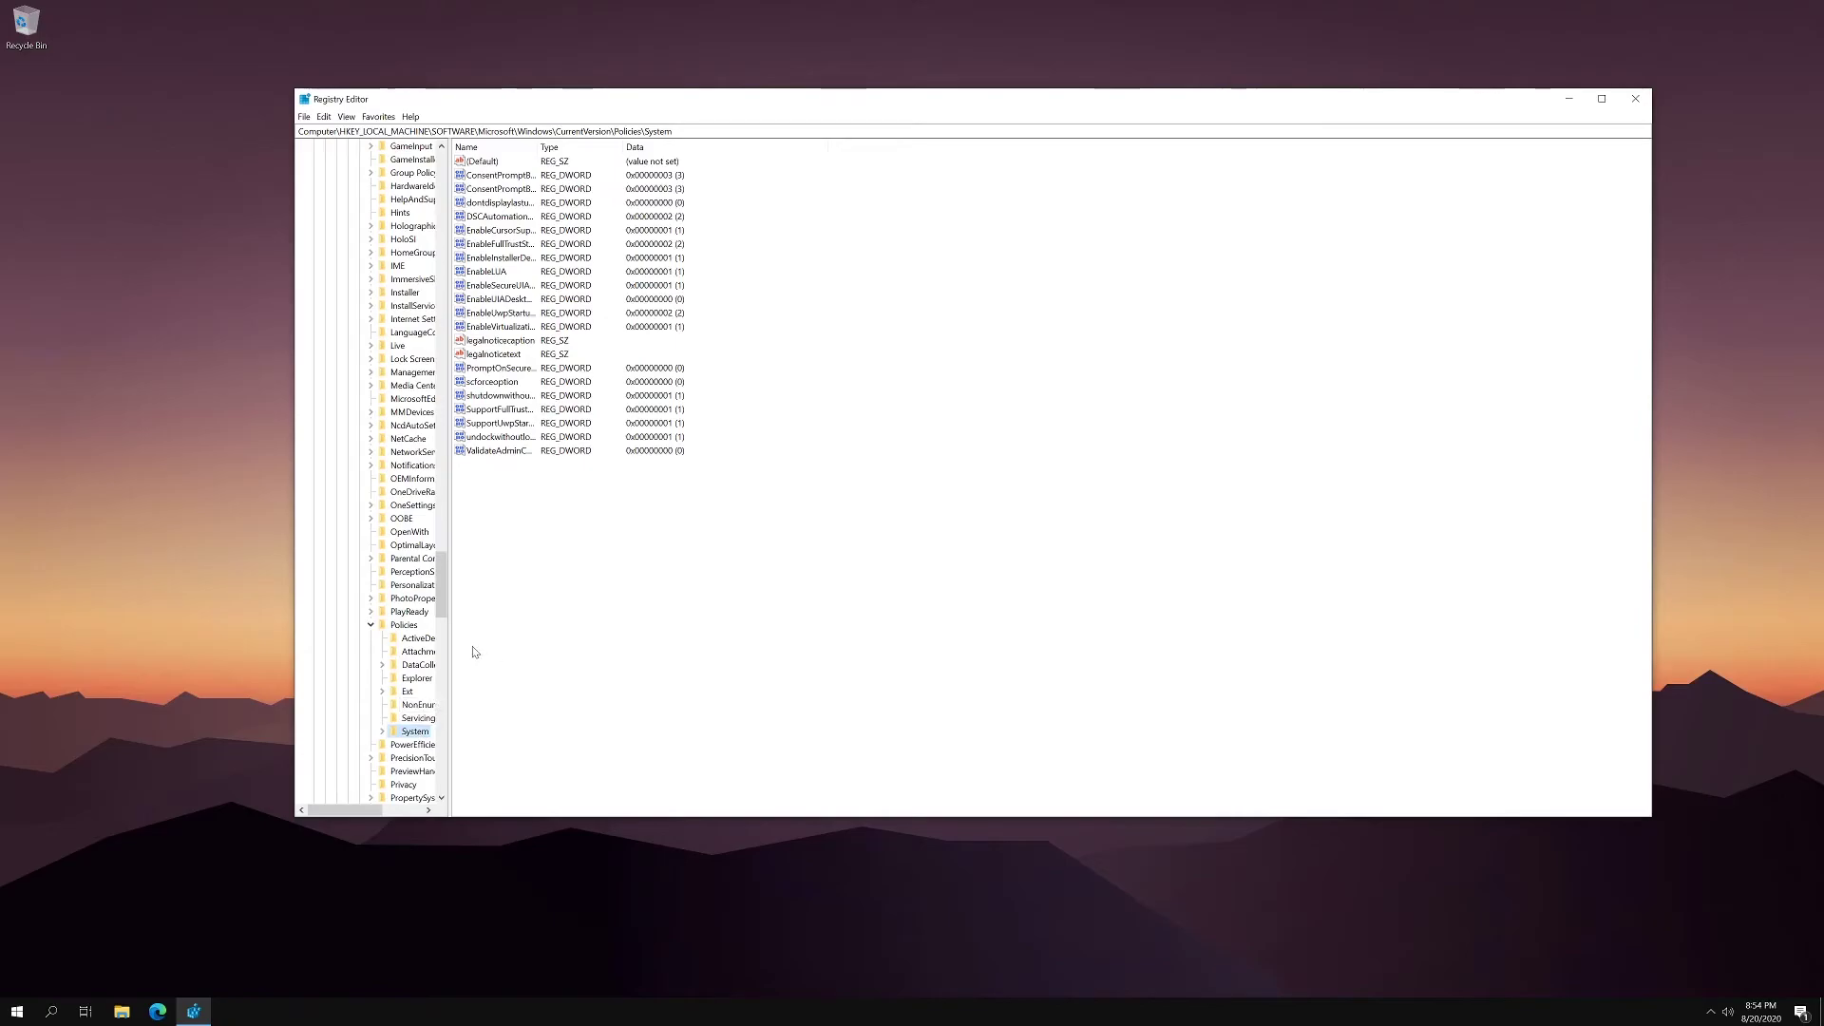
- Expand the Policies\System key and select the ConsentPromptBehaviorUser value
click(381, 731)
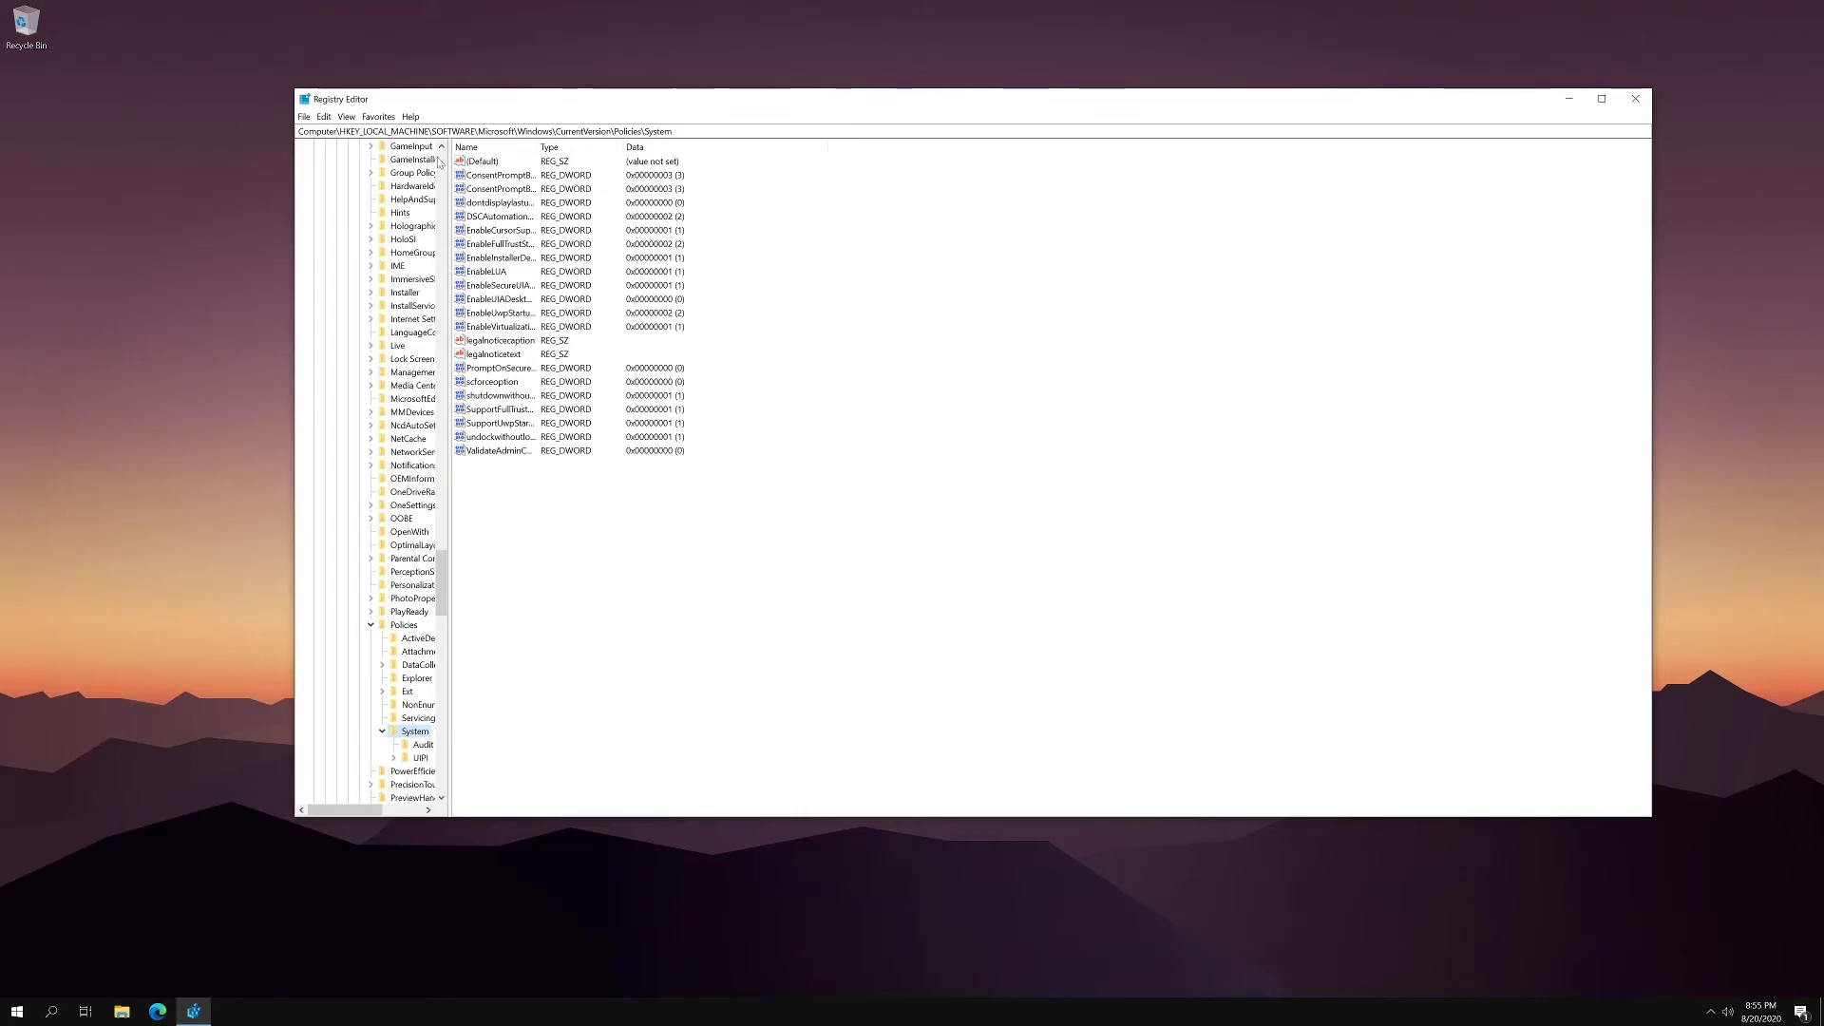
click(506, 191)
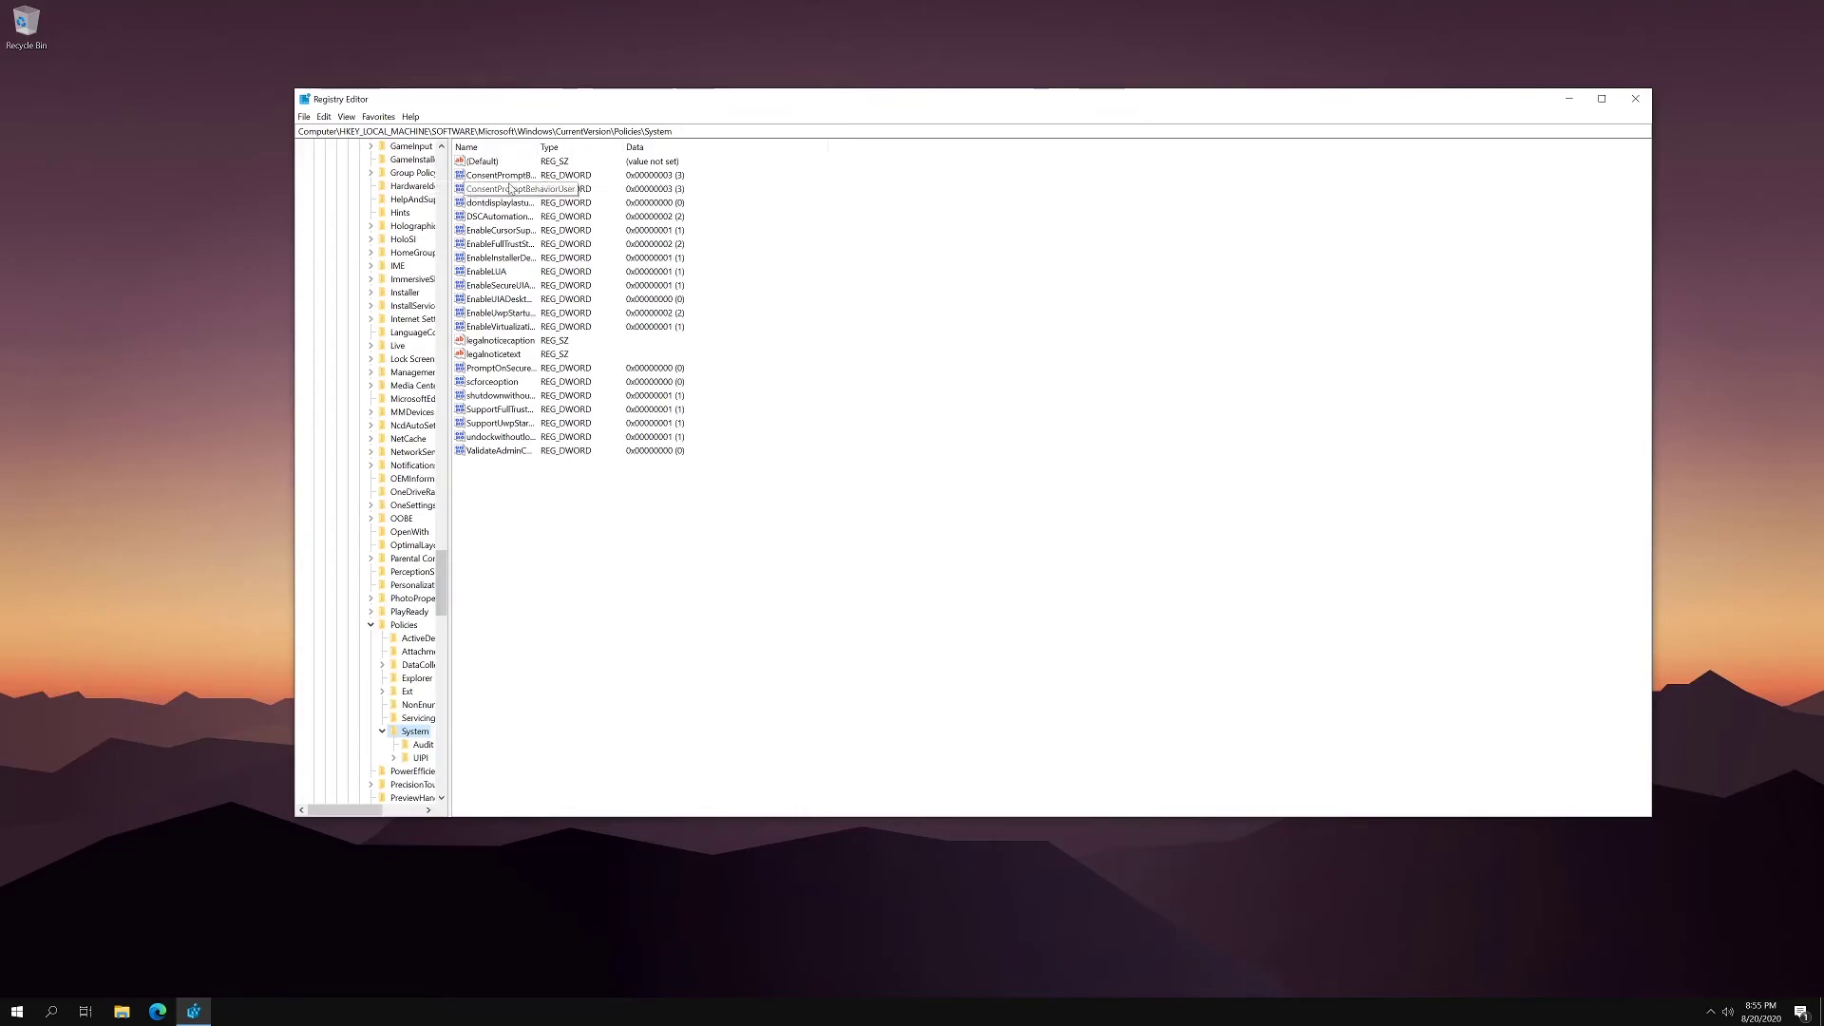
- Confirm ConsentPromptBehaviorUser holds 3 in hexadecimal, then select ConsentPromptBehaviorAdmin
double_click(506, 191)
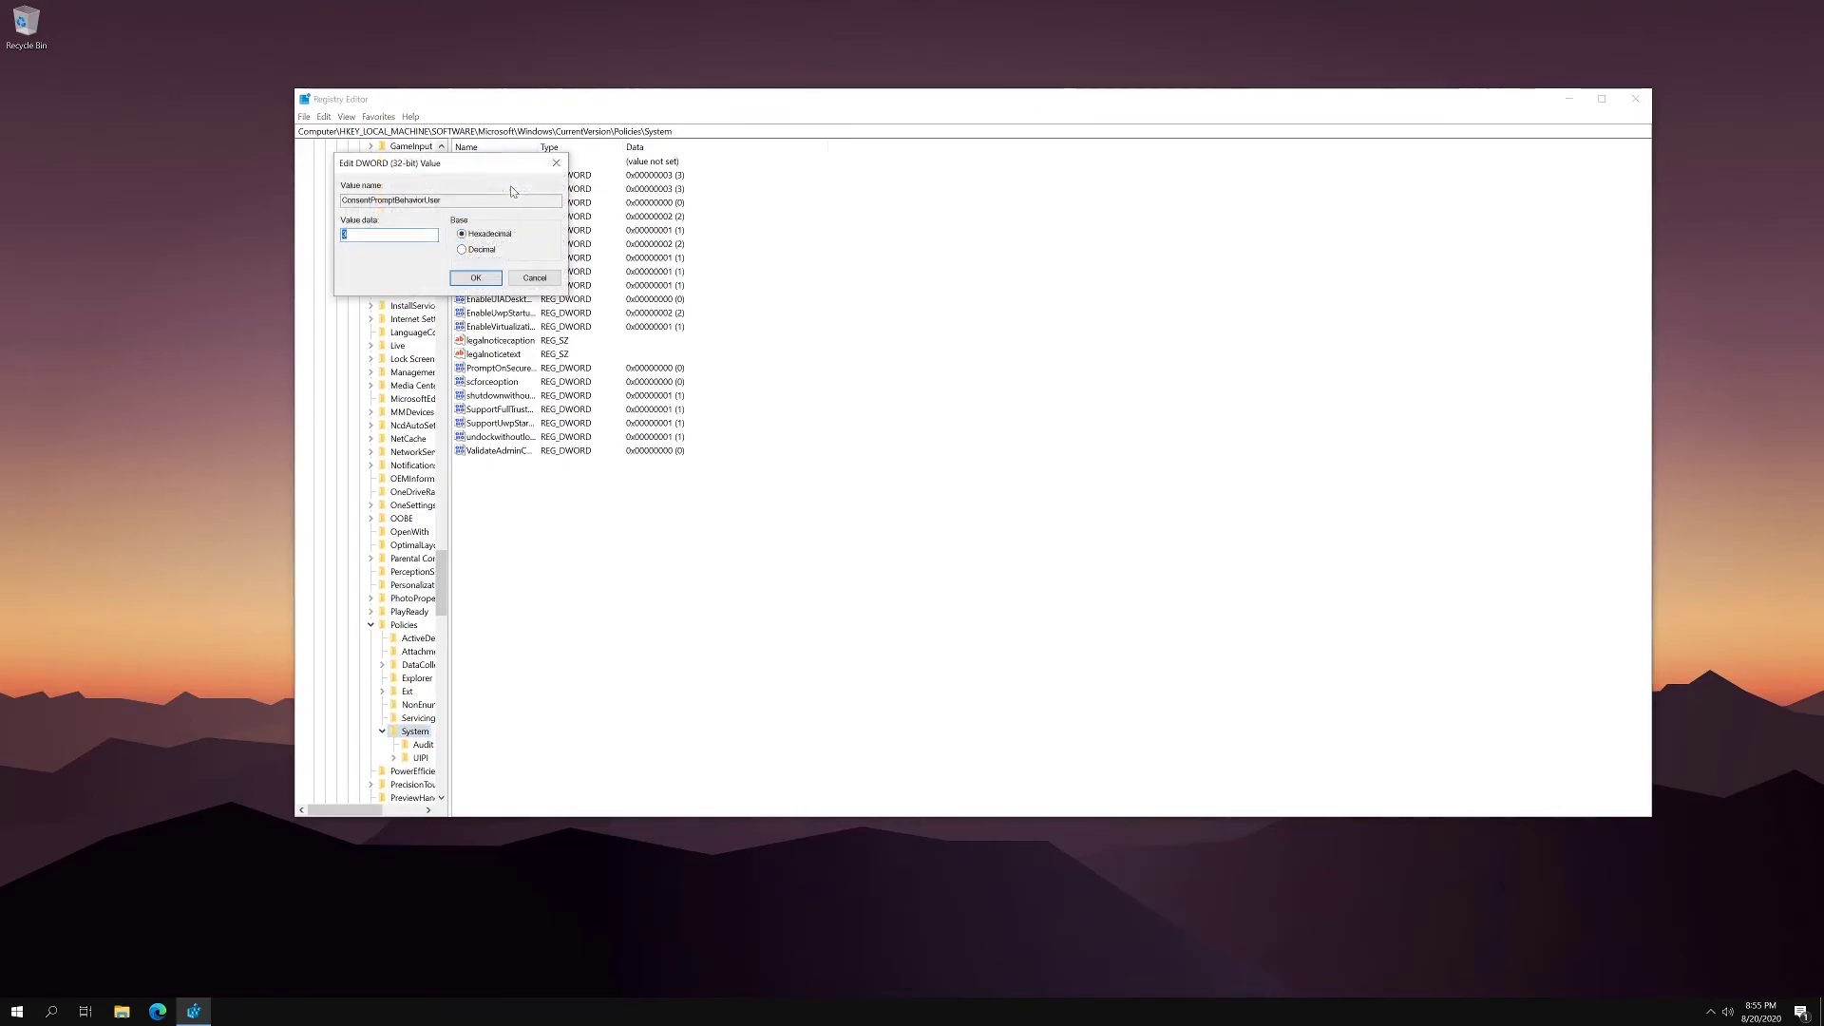
drag(475, 177, 977, 246)
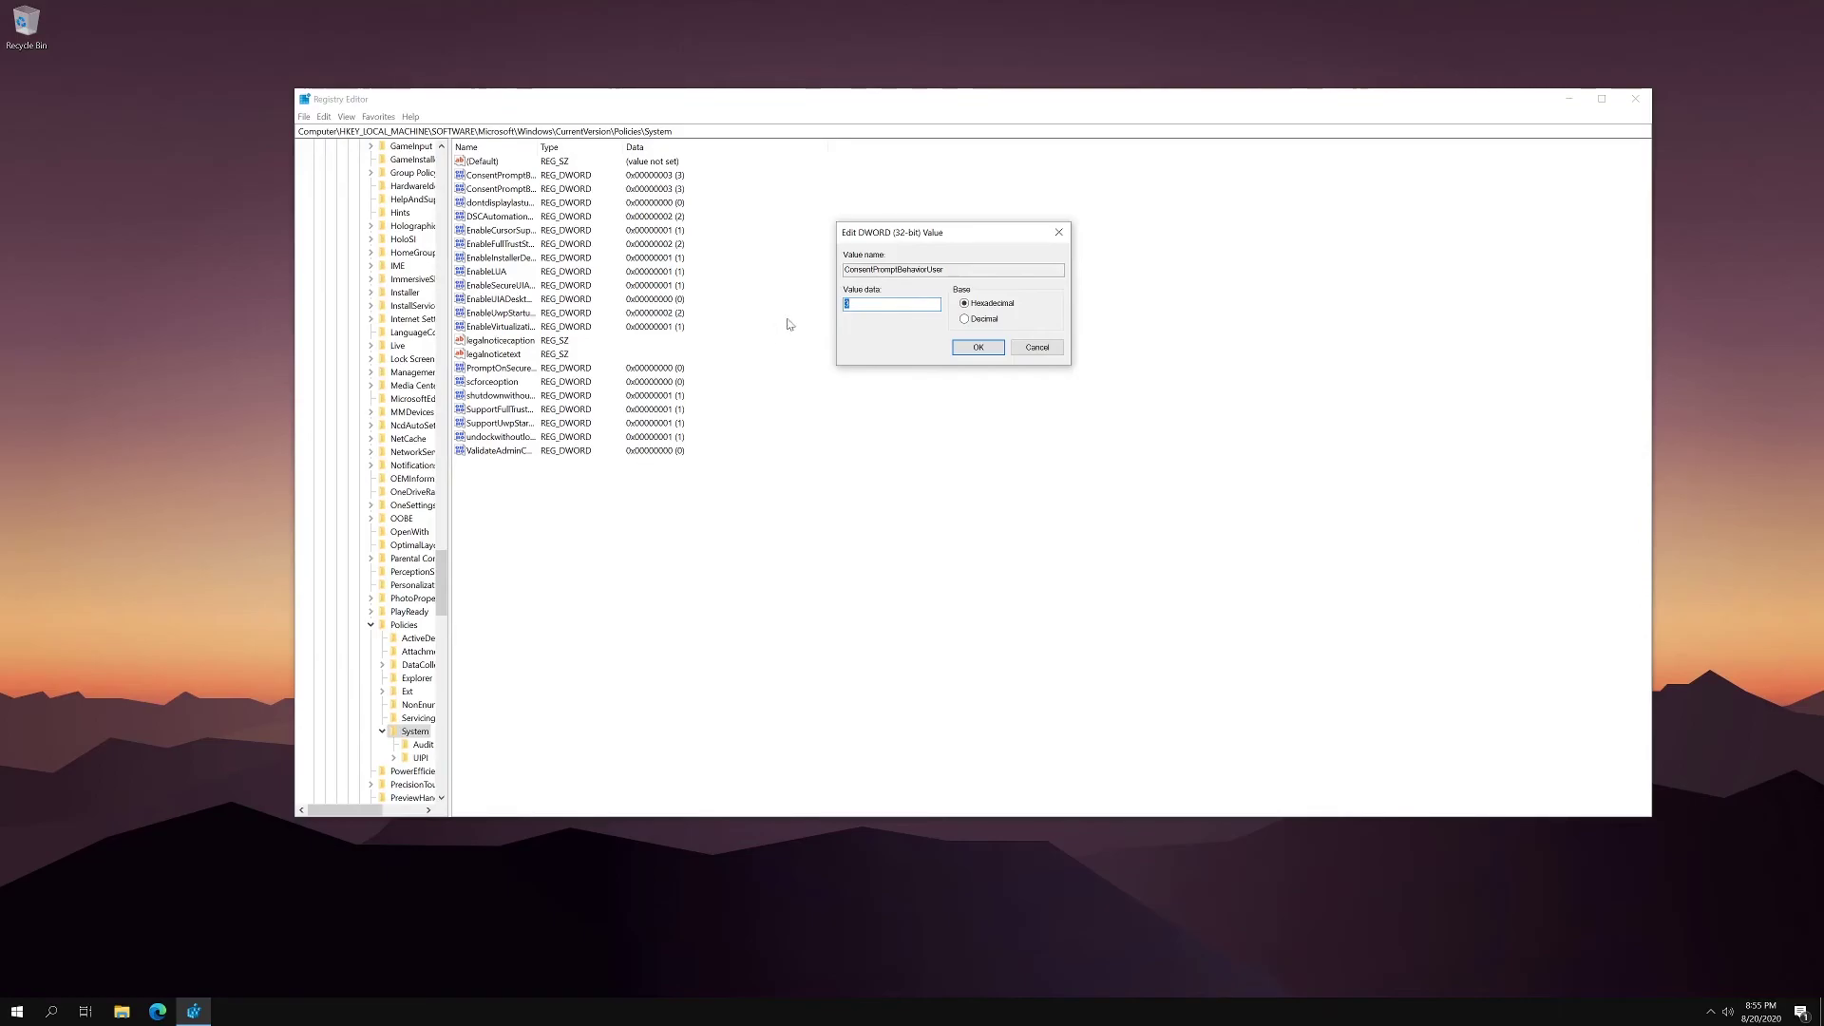
click(893, 304)
click(966, 343)
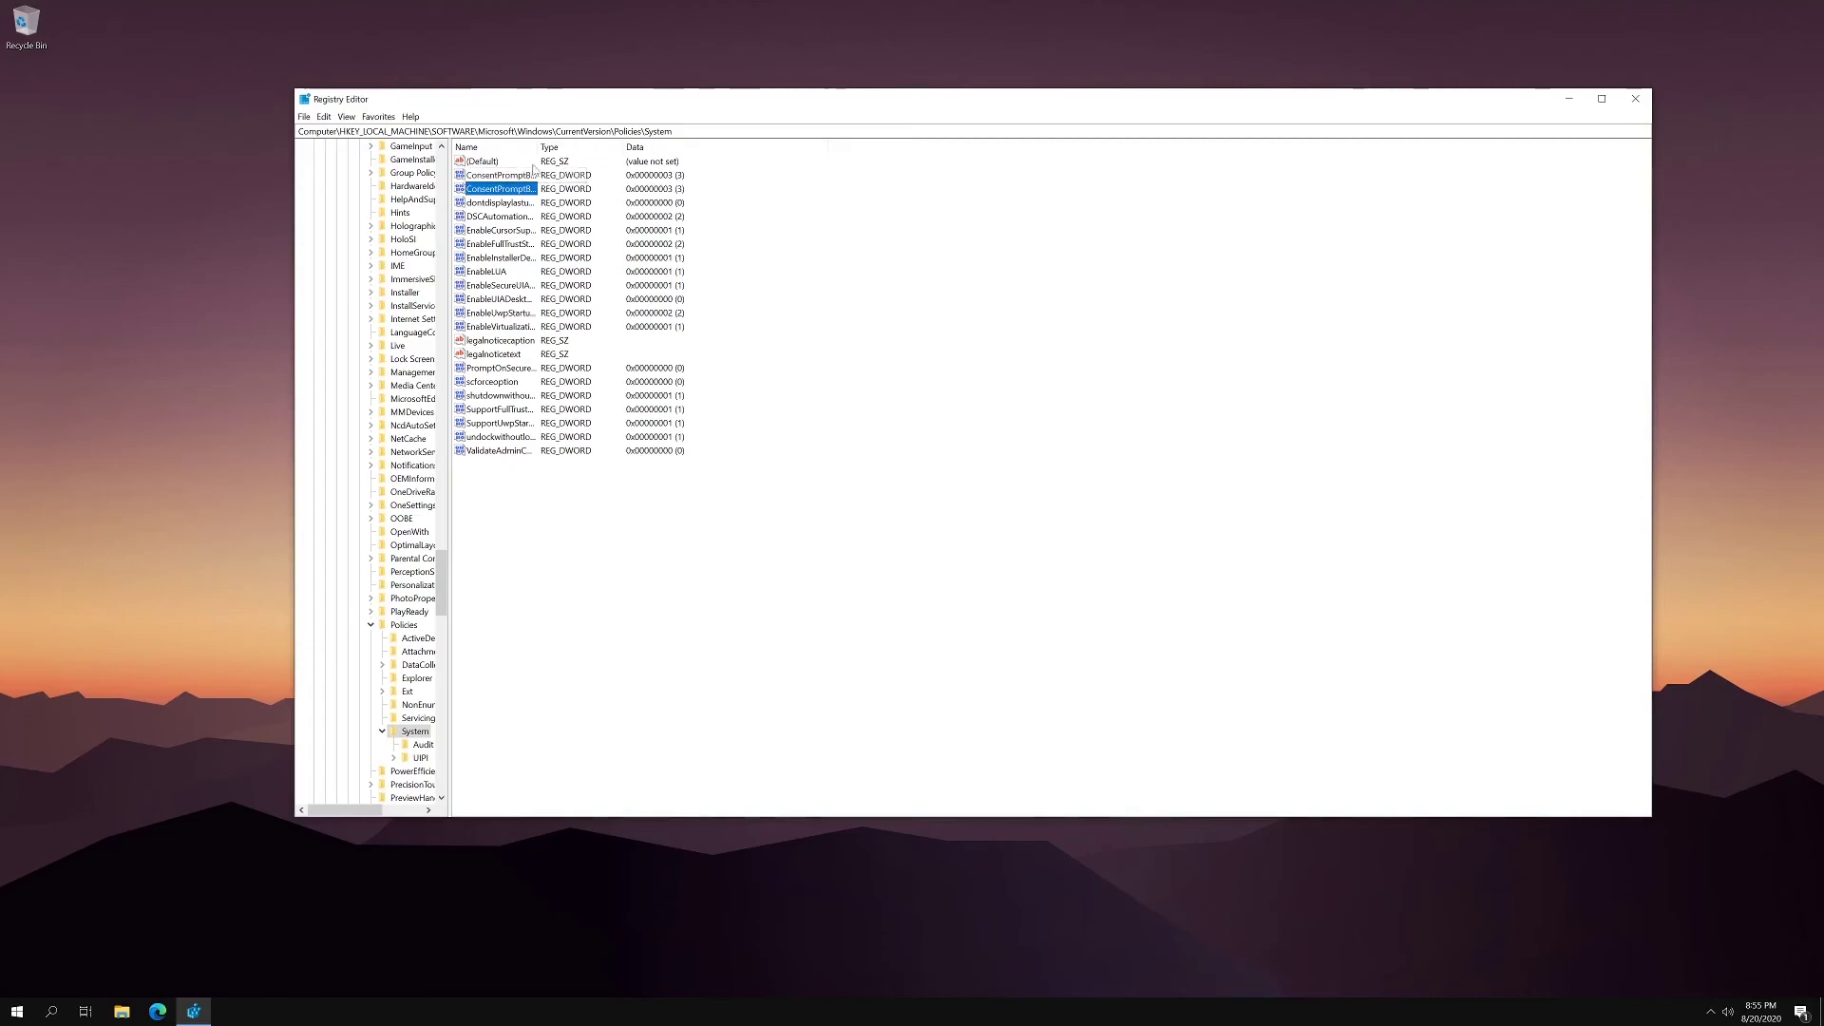
click(498, 174)
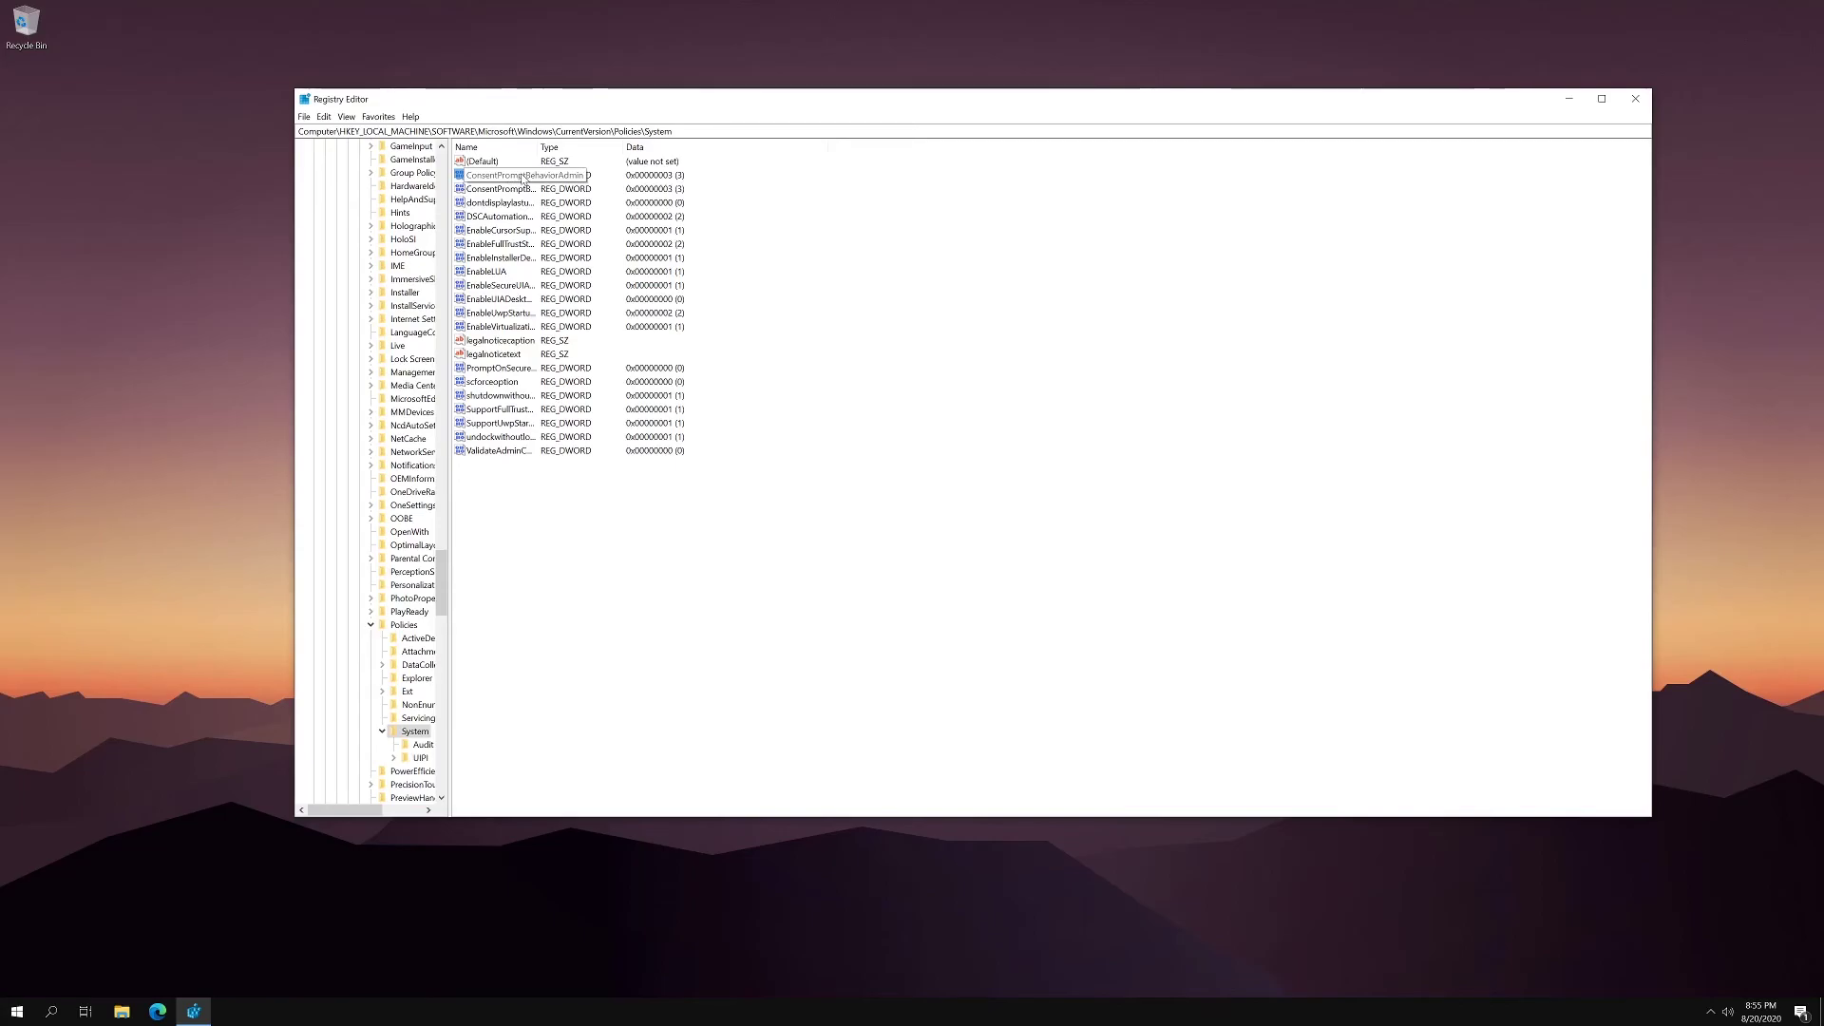
- Check that ConsentPromptBehaviorAdmin's value data is 3 and confirm it with OK
double_click(522, 177)
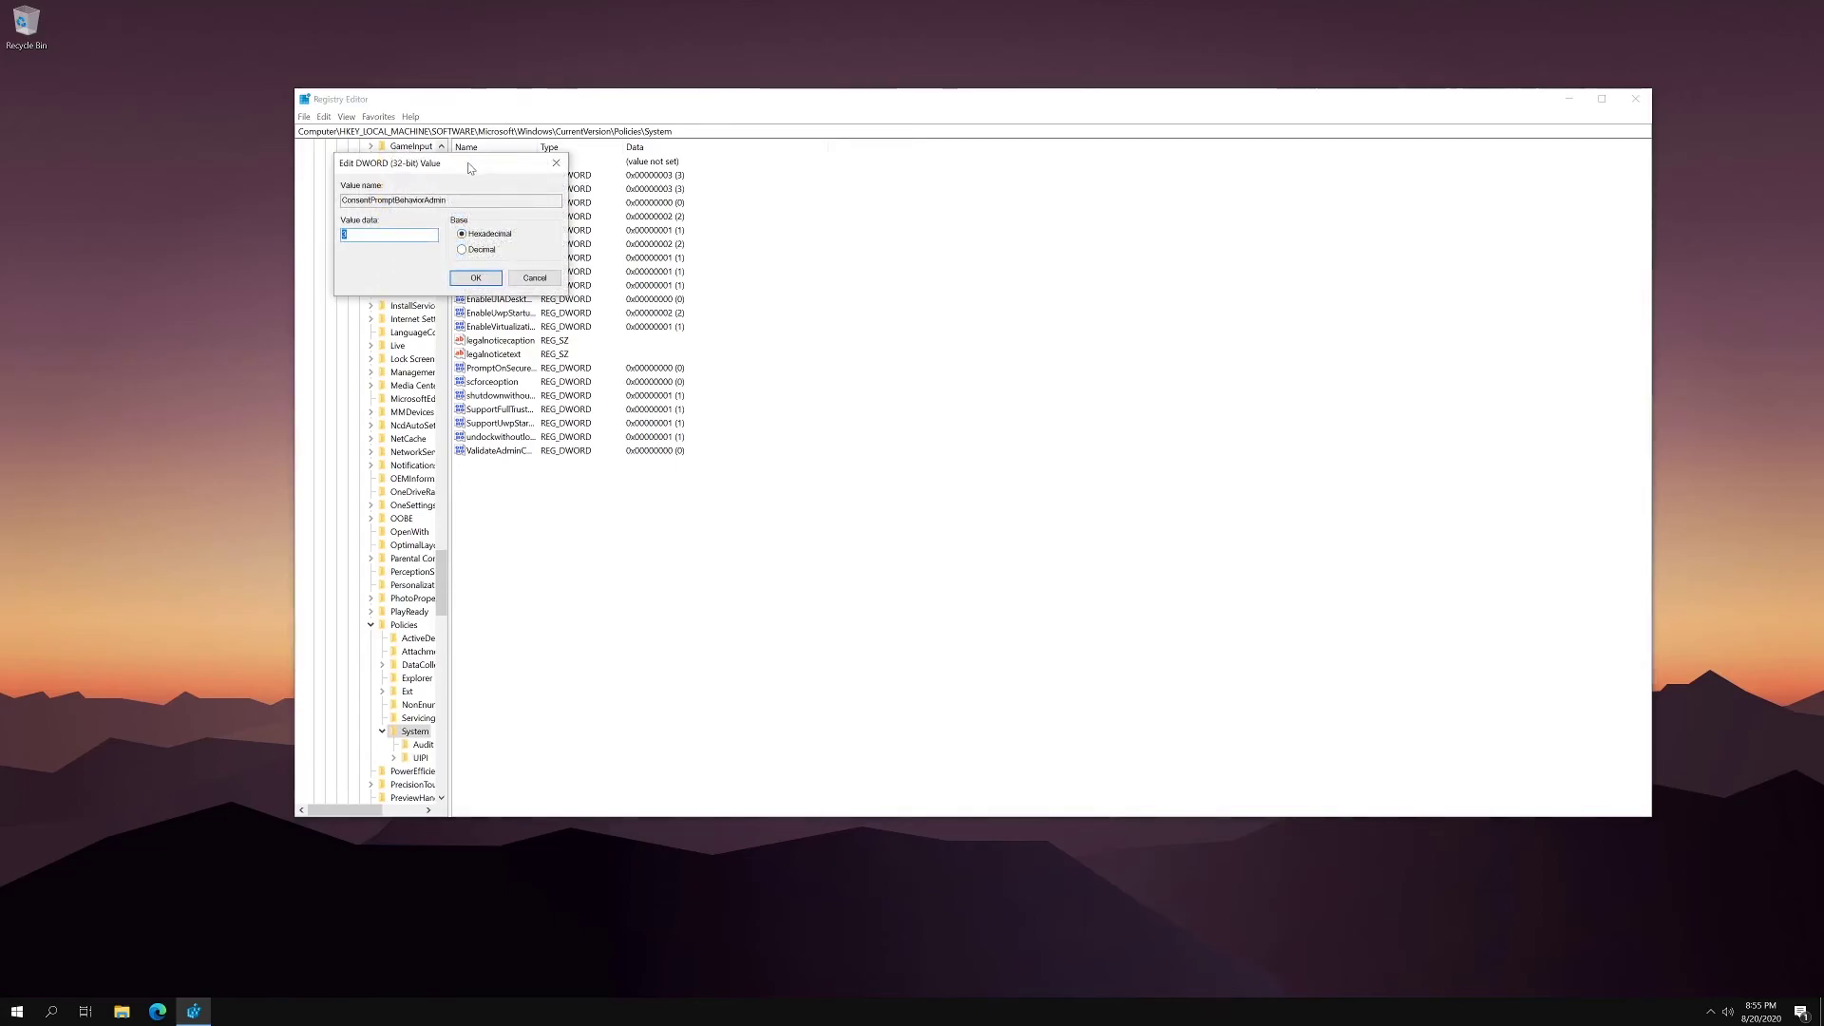
drag(469, 168, 1117, 285)
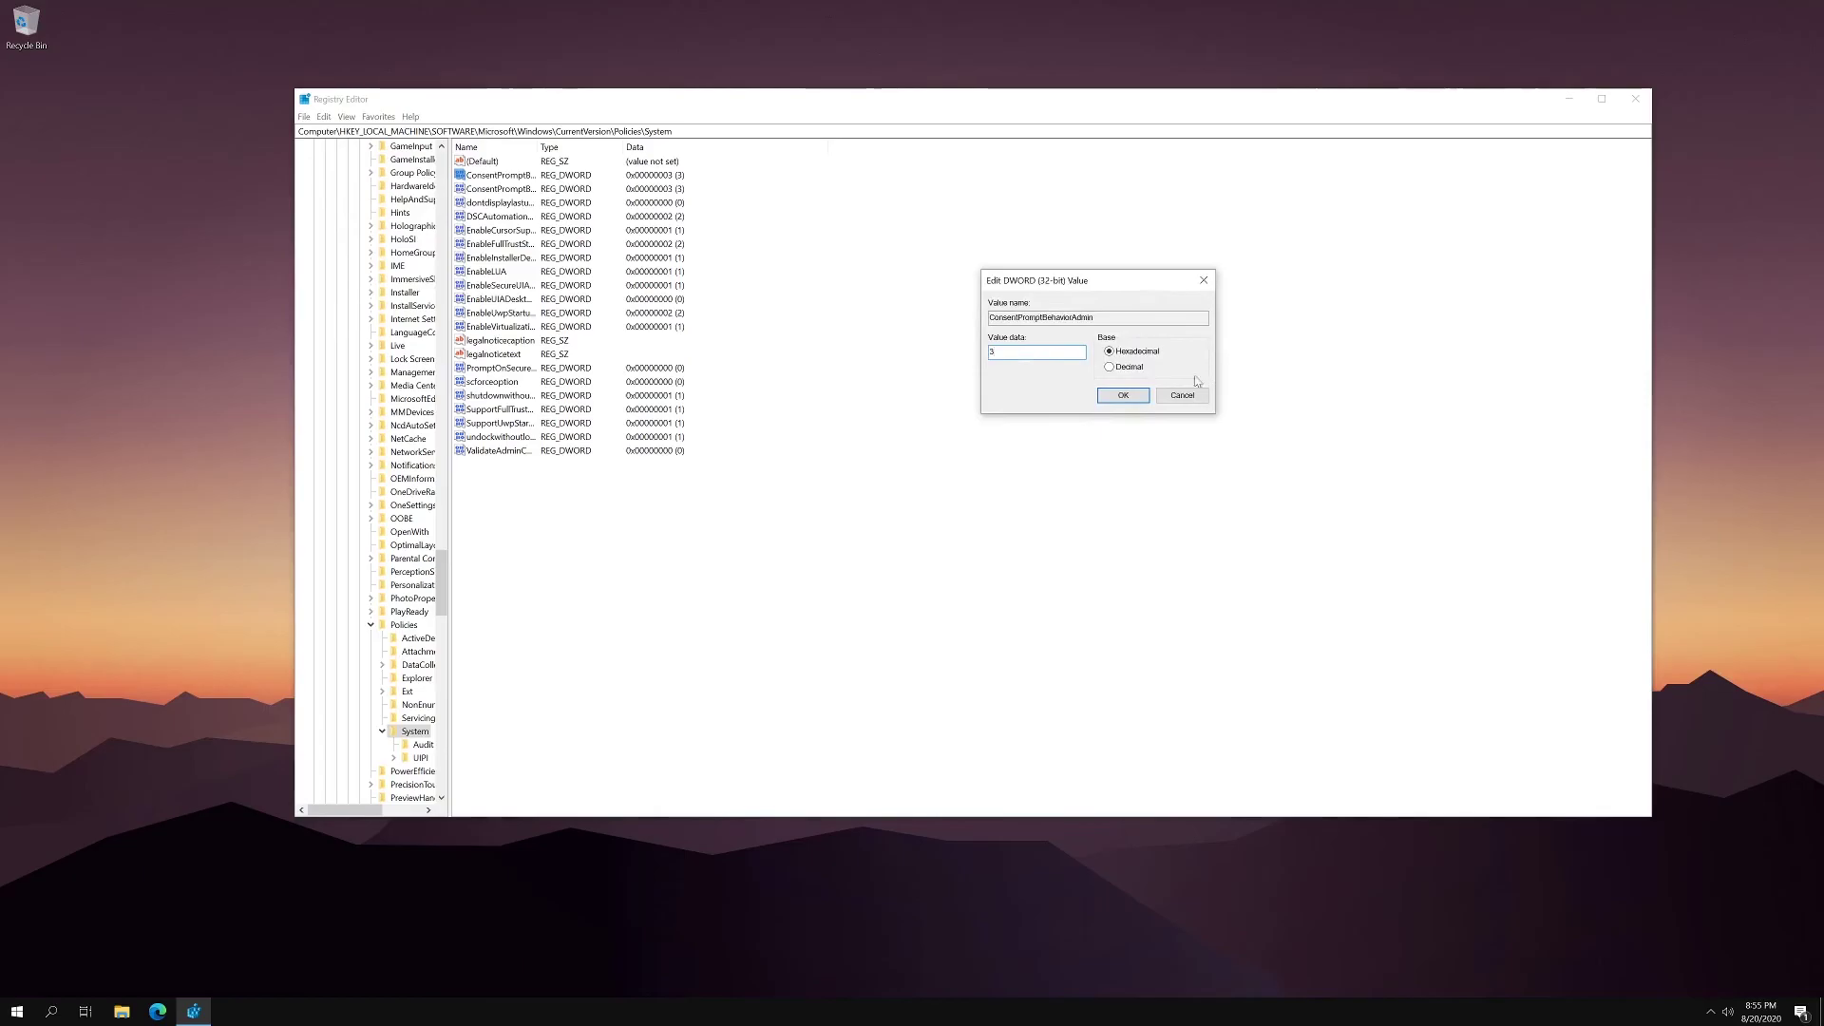
click(1123, 394)
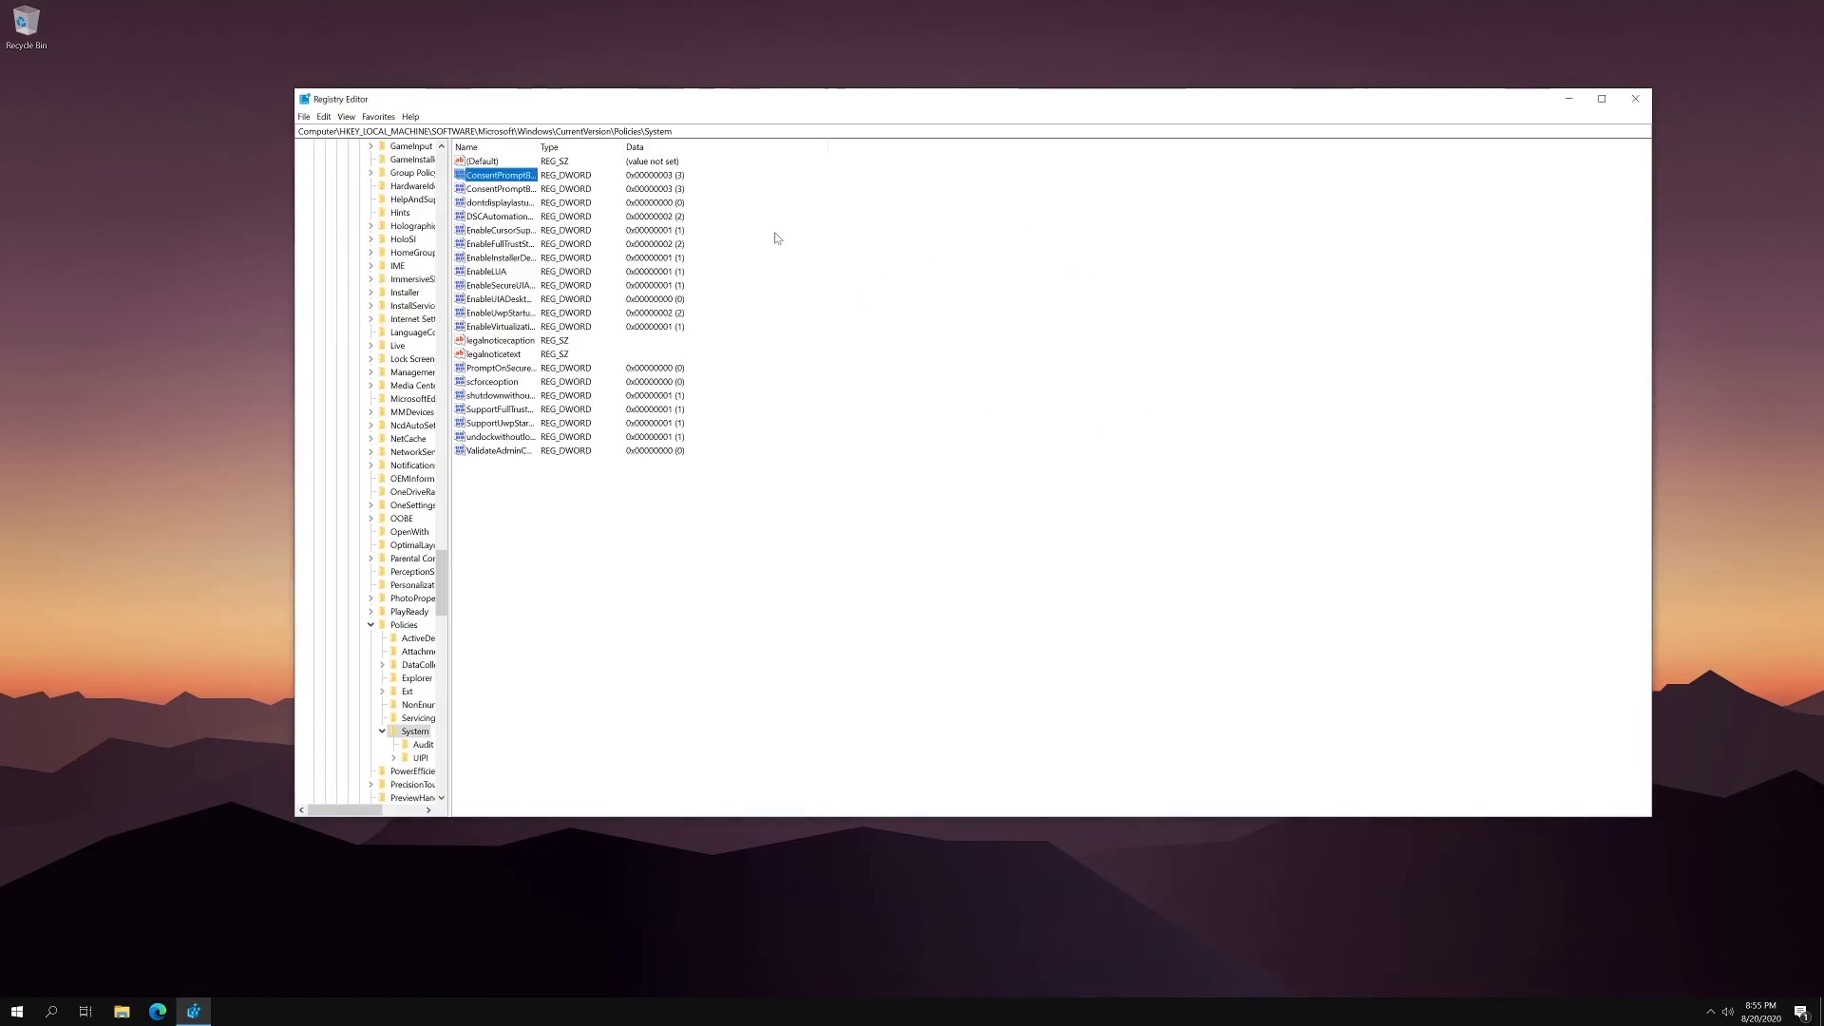
- Close Registry Editor
click(1635, 98)
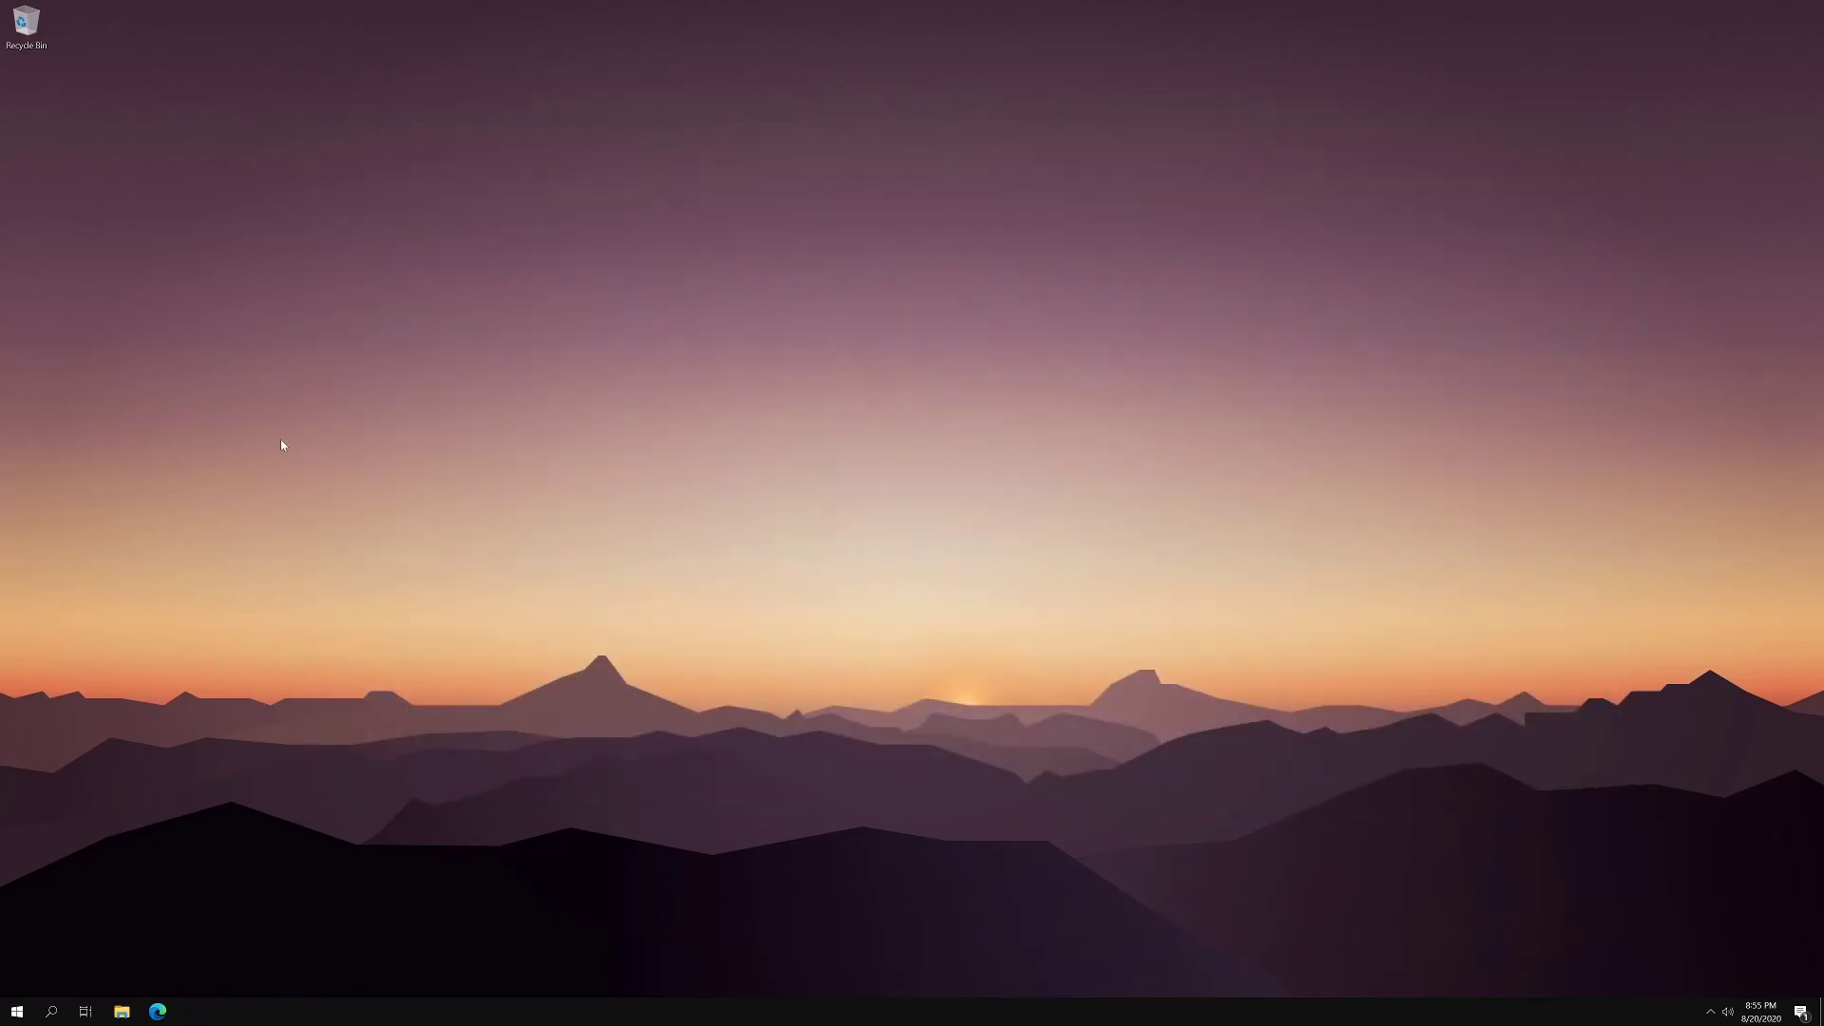
click(17, 1011)
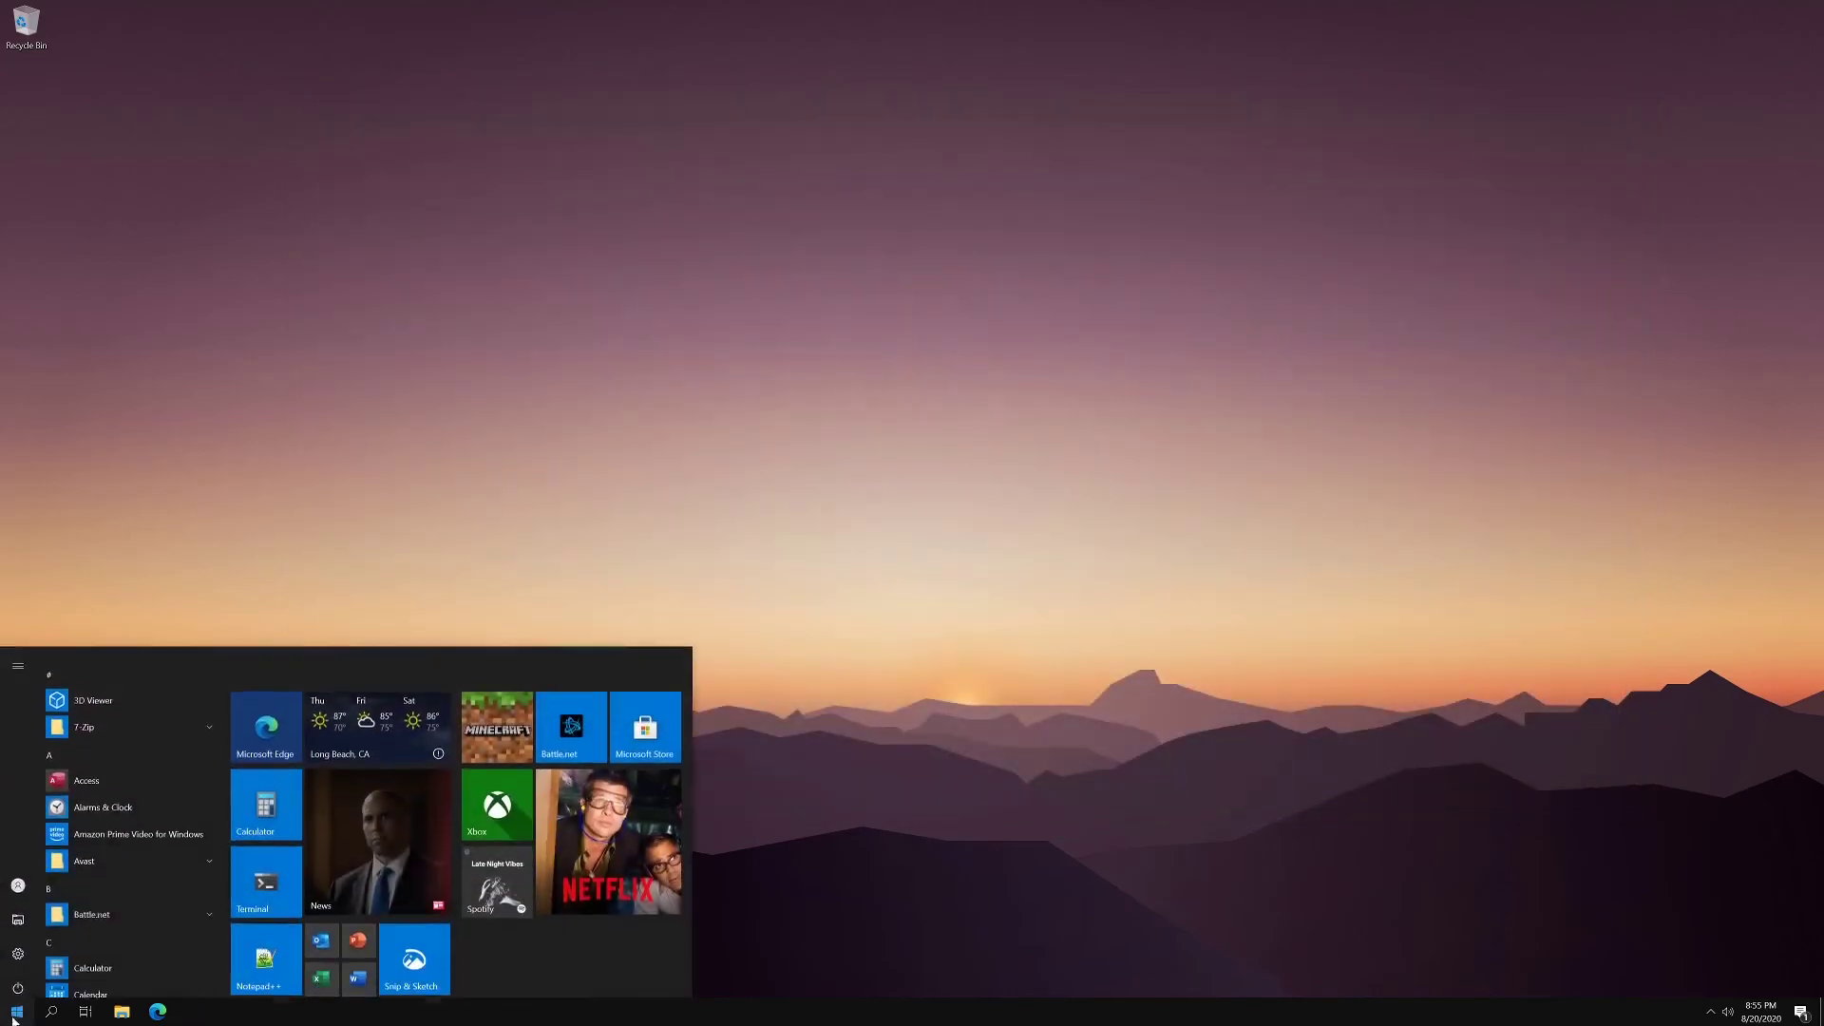
click(810, 776)
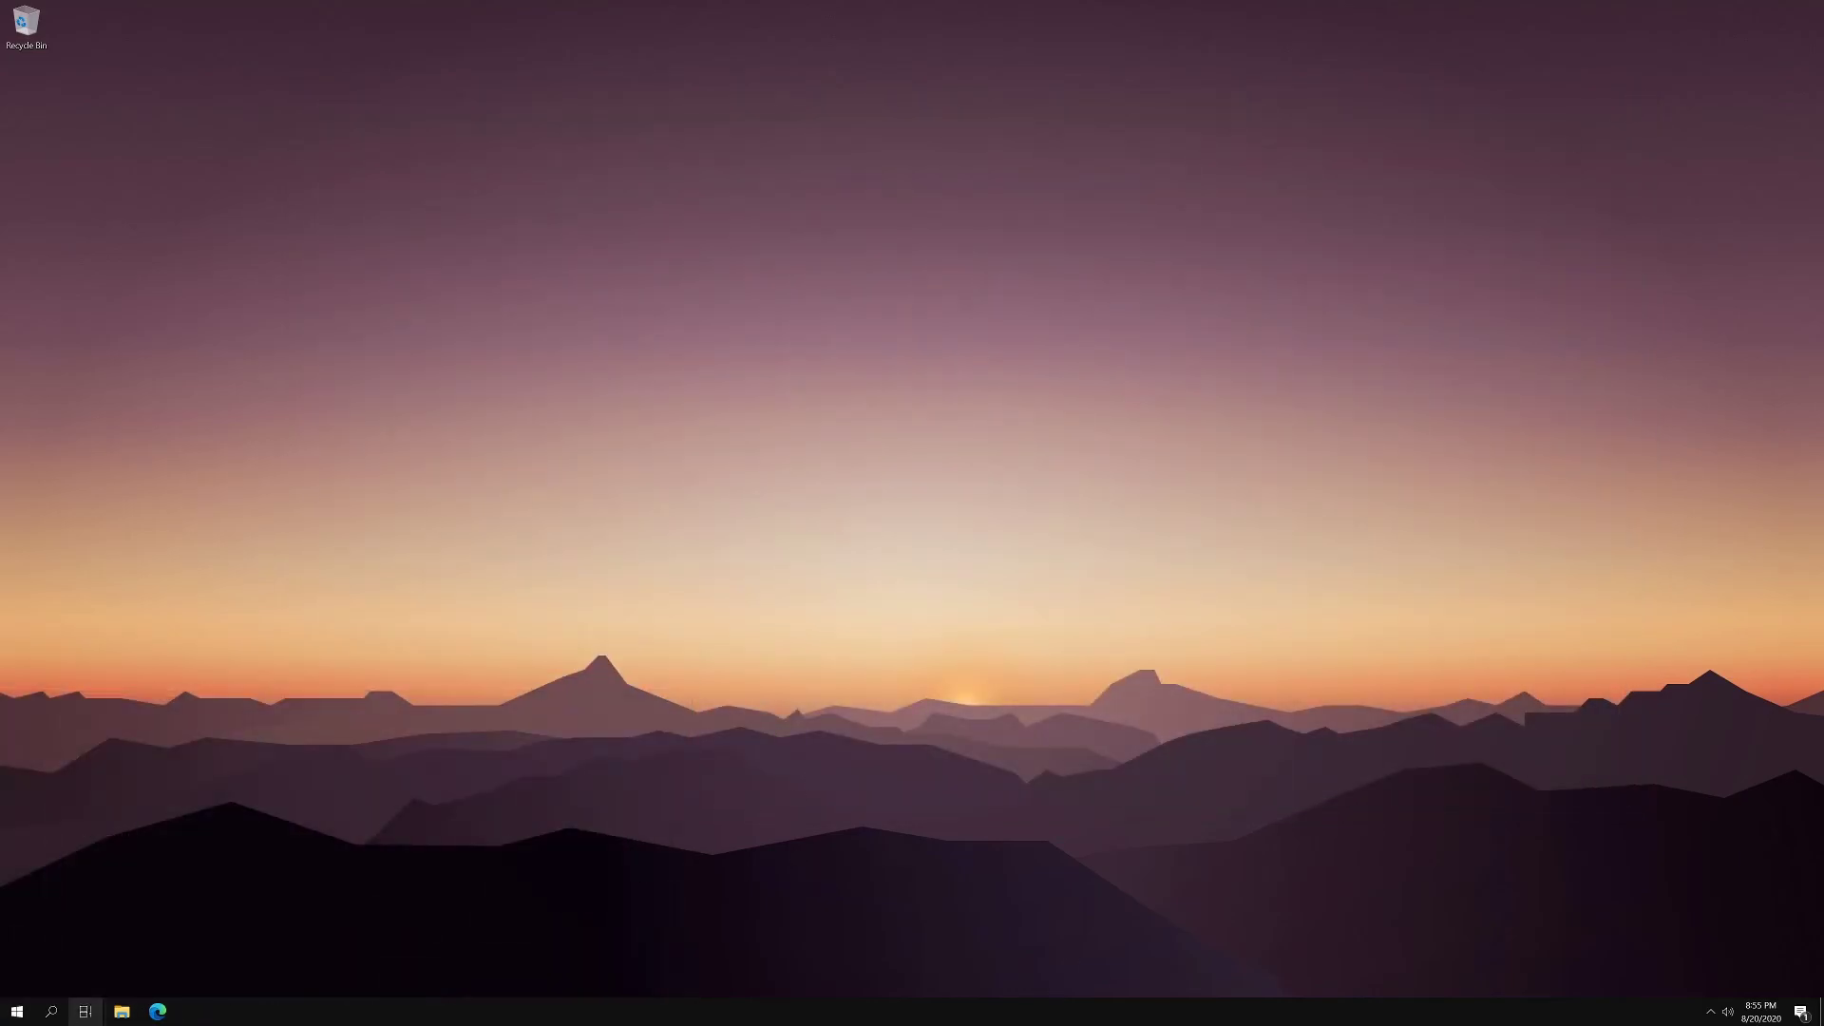
- Search for cmd, run Command Prompt as administrator, and enter the PIN at the UAC prompt
click(51, 1010)
click(21, 1012)
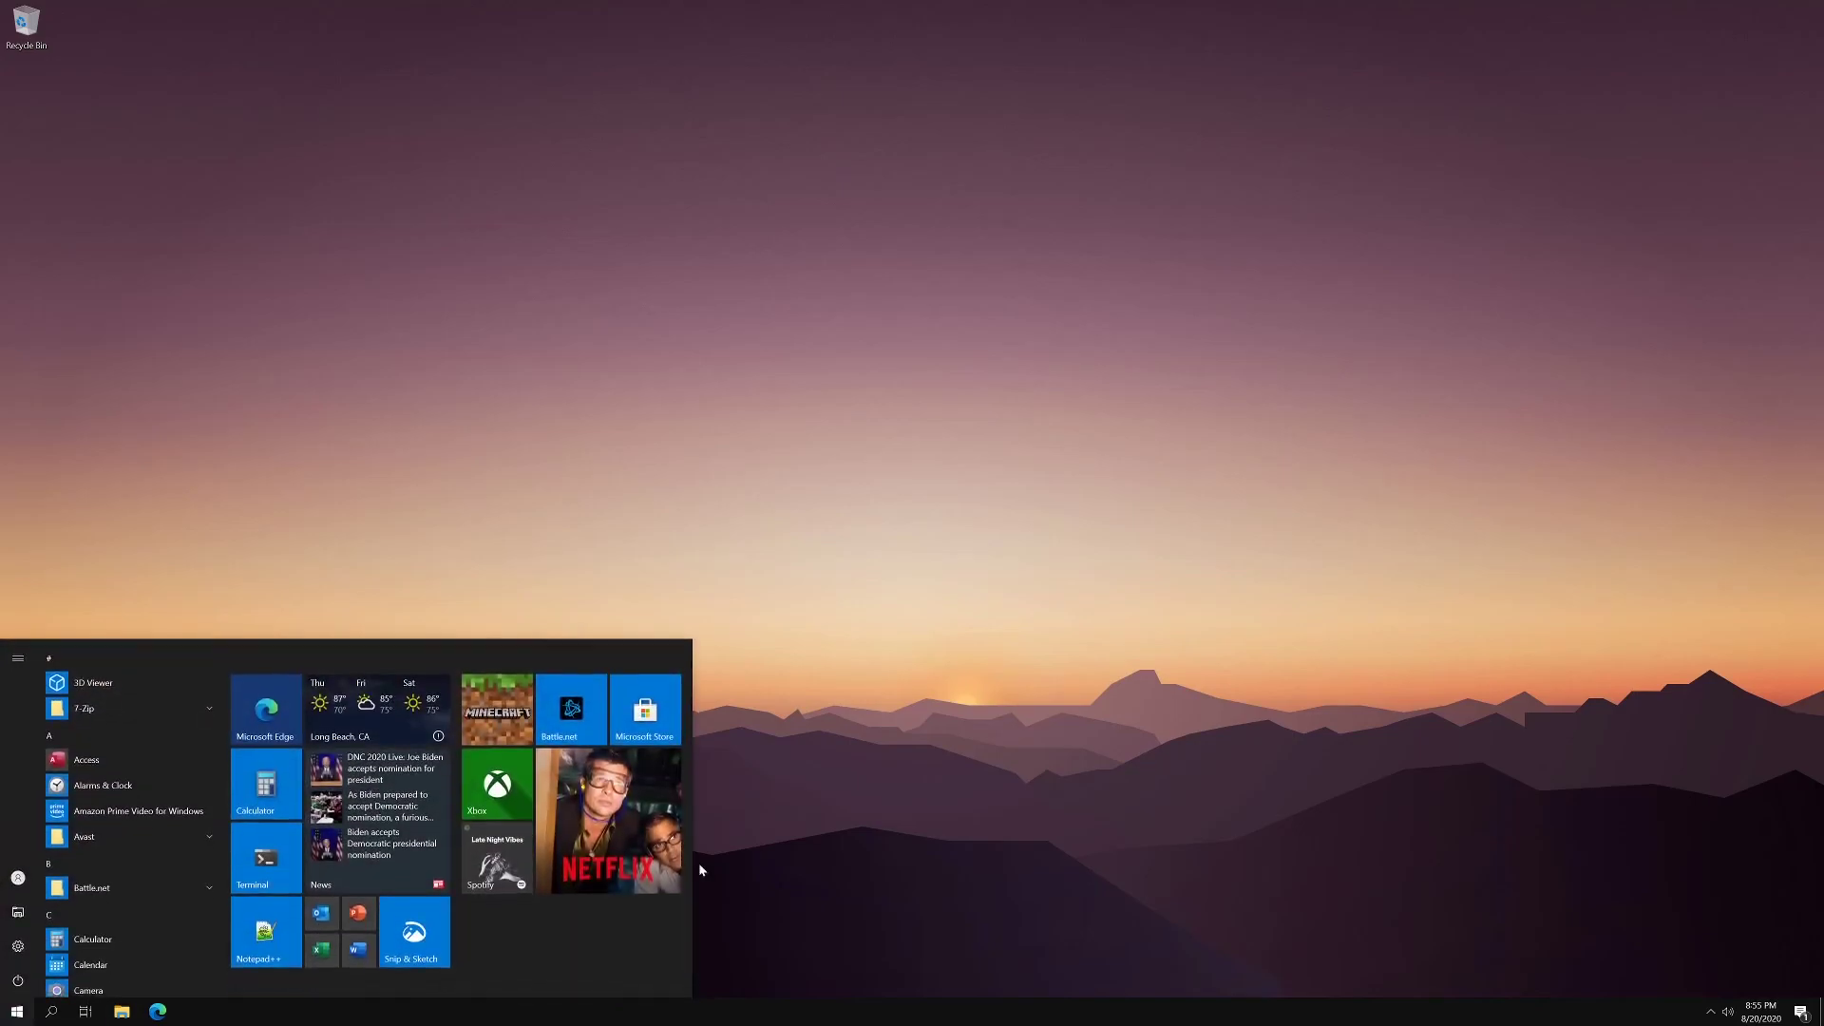
text(cmd)
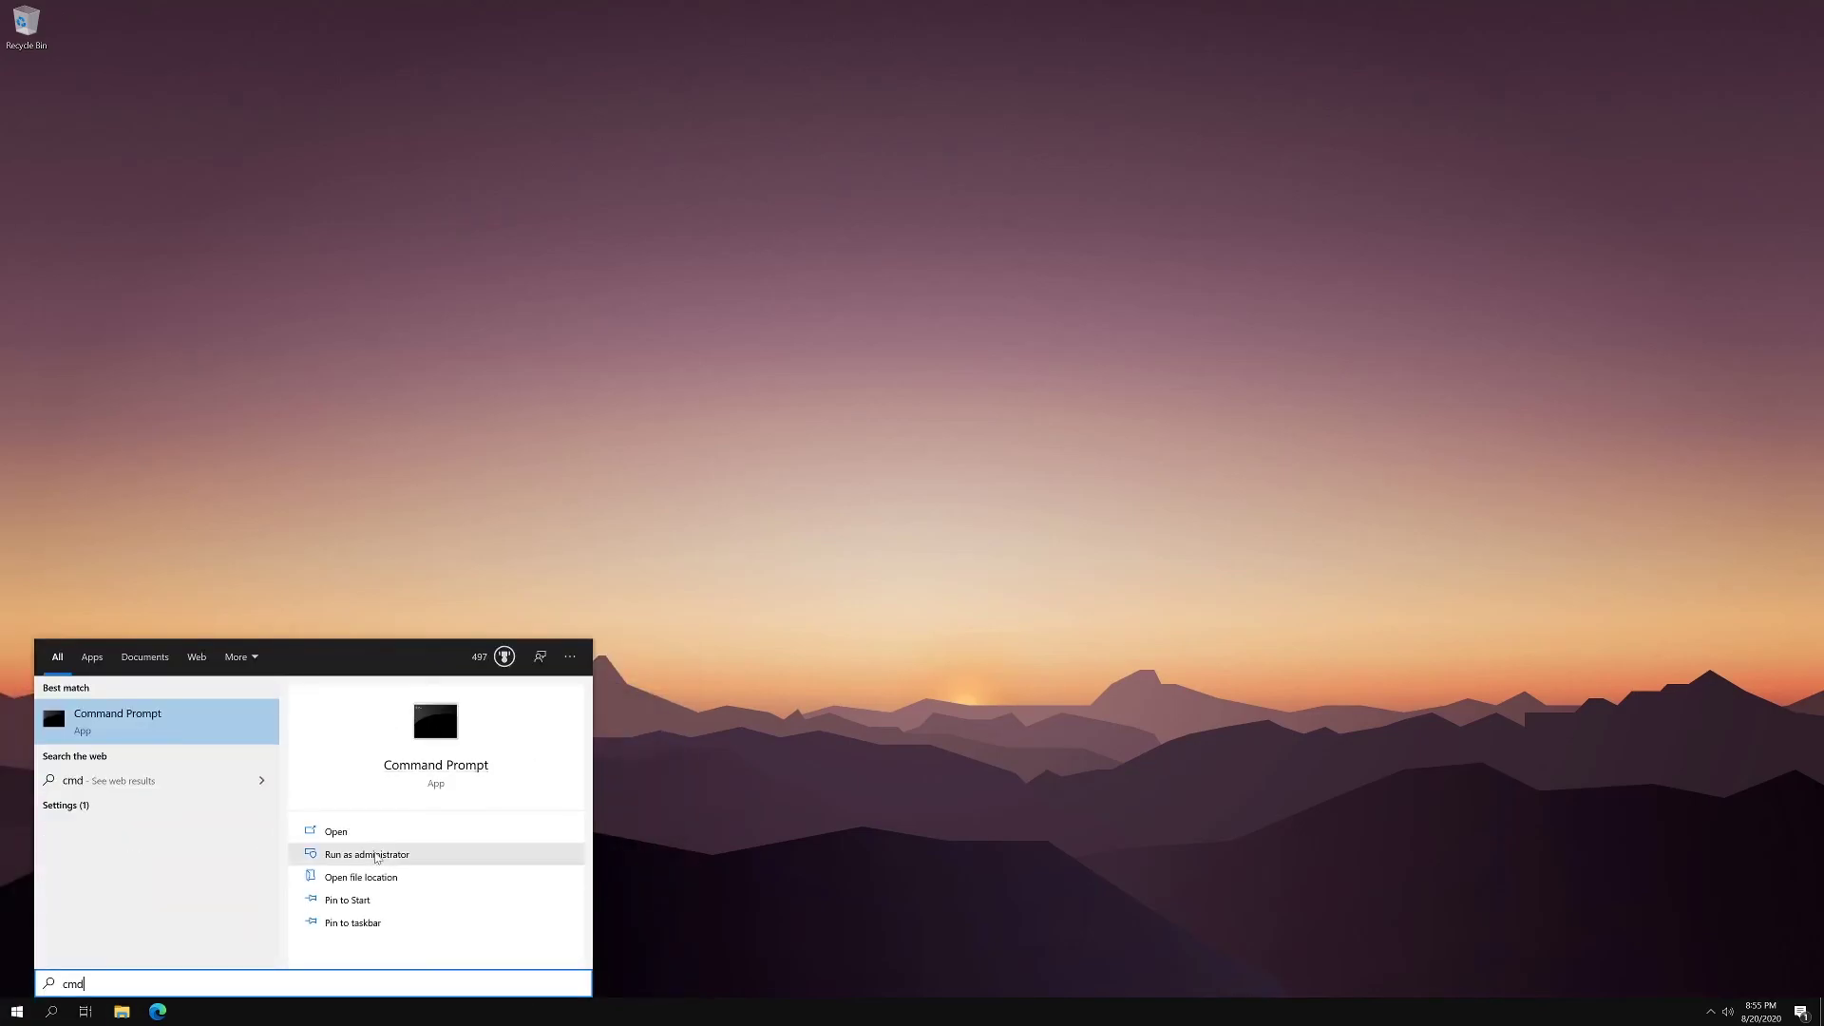
click(372, 854)
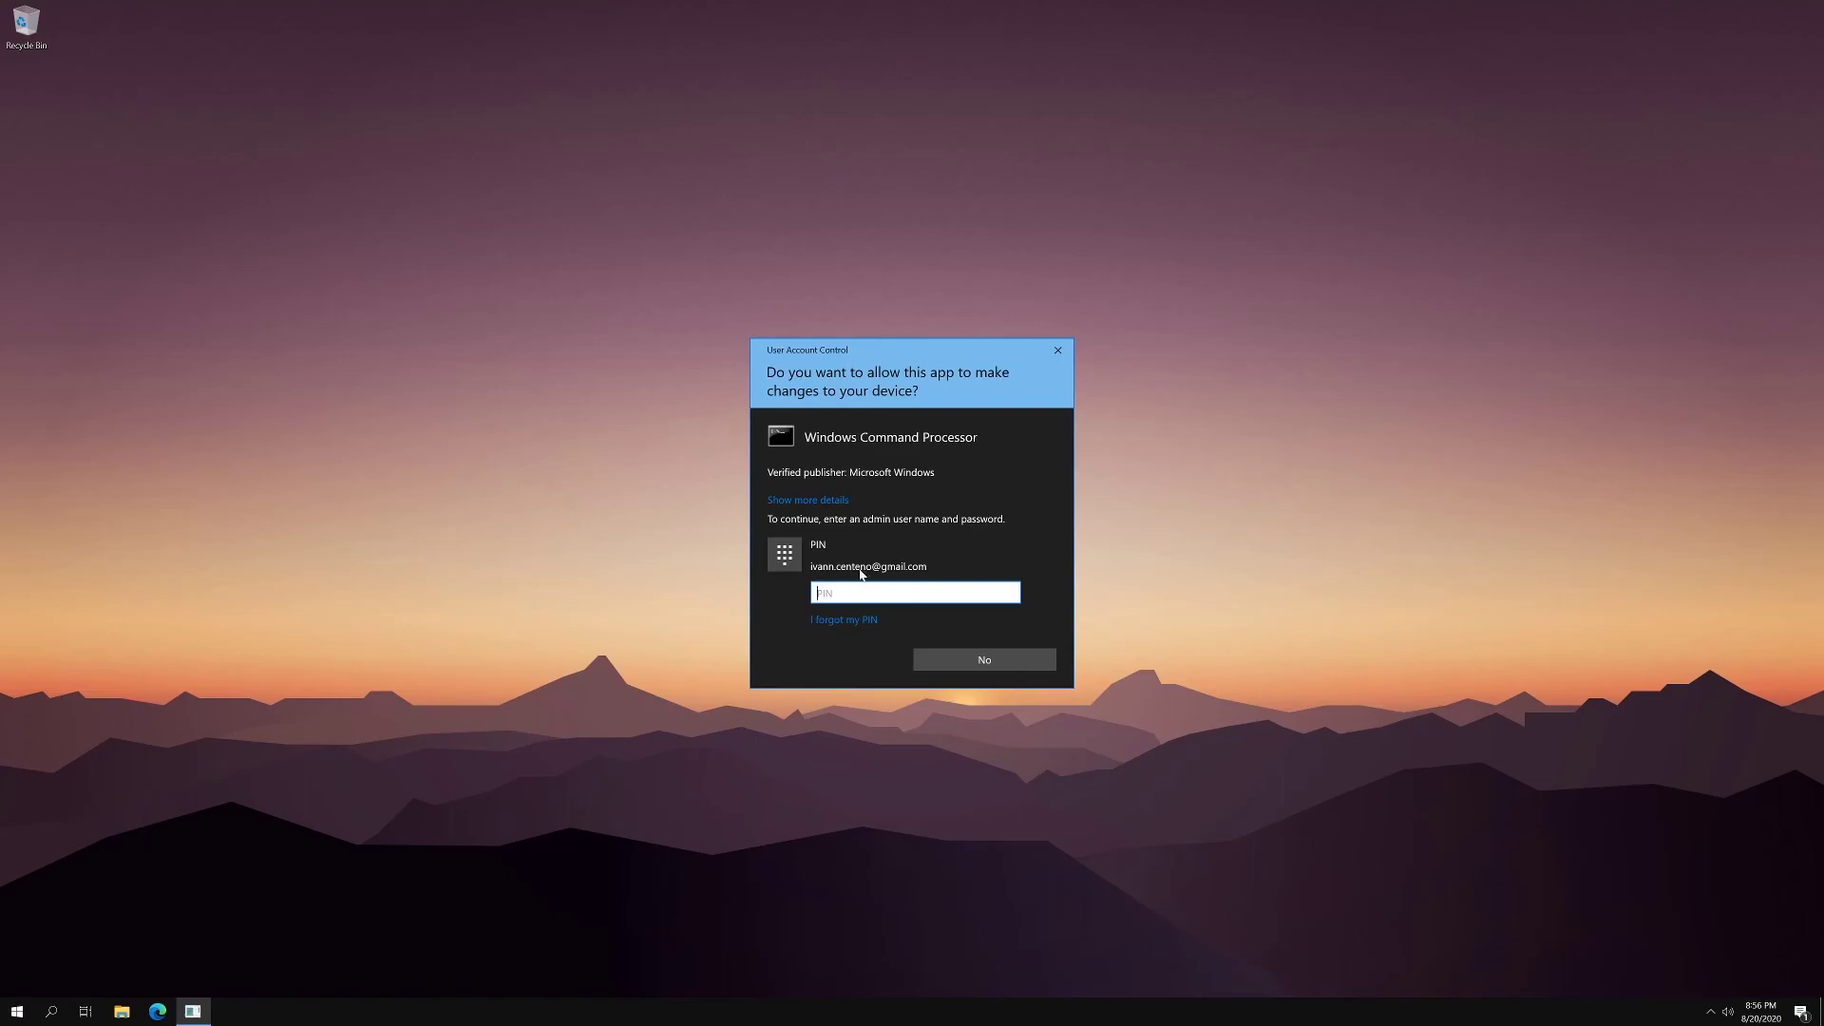
text(1234)
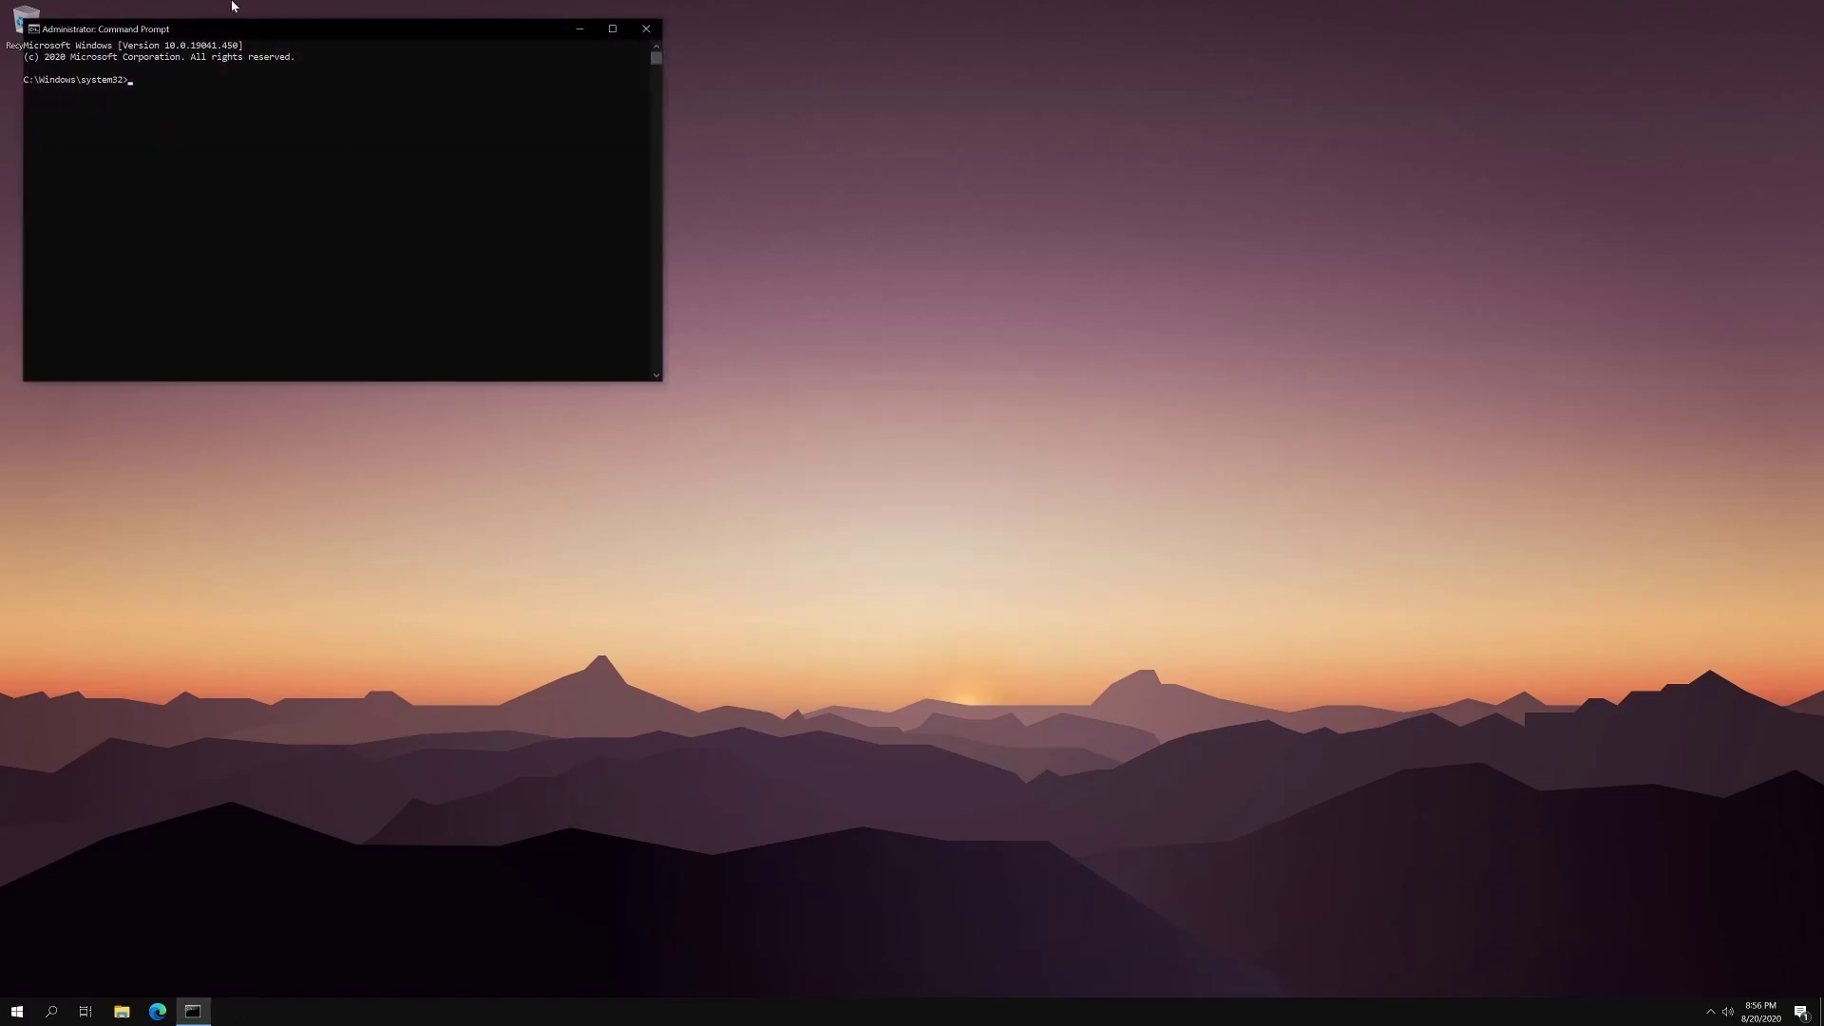
- Shrink and close the administrator Command Prompt, then dismiss the desktop context menu
drag(205, 20, 287, 55)
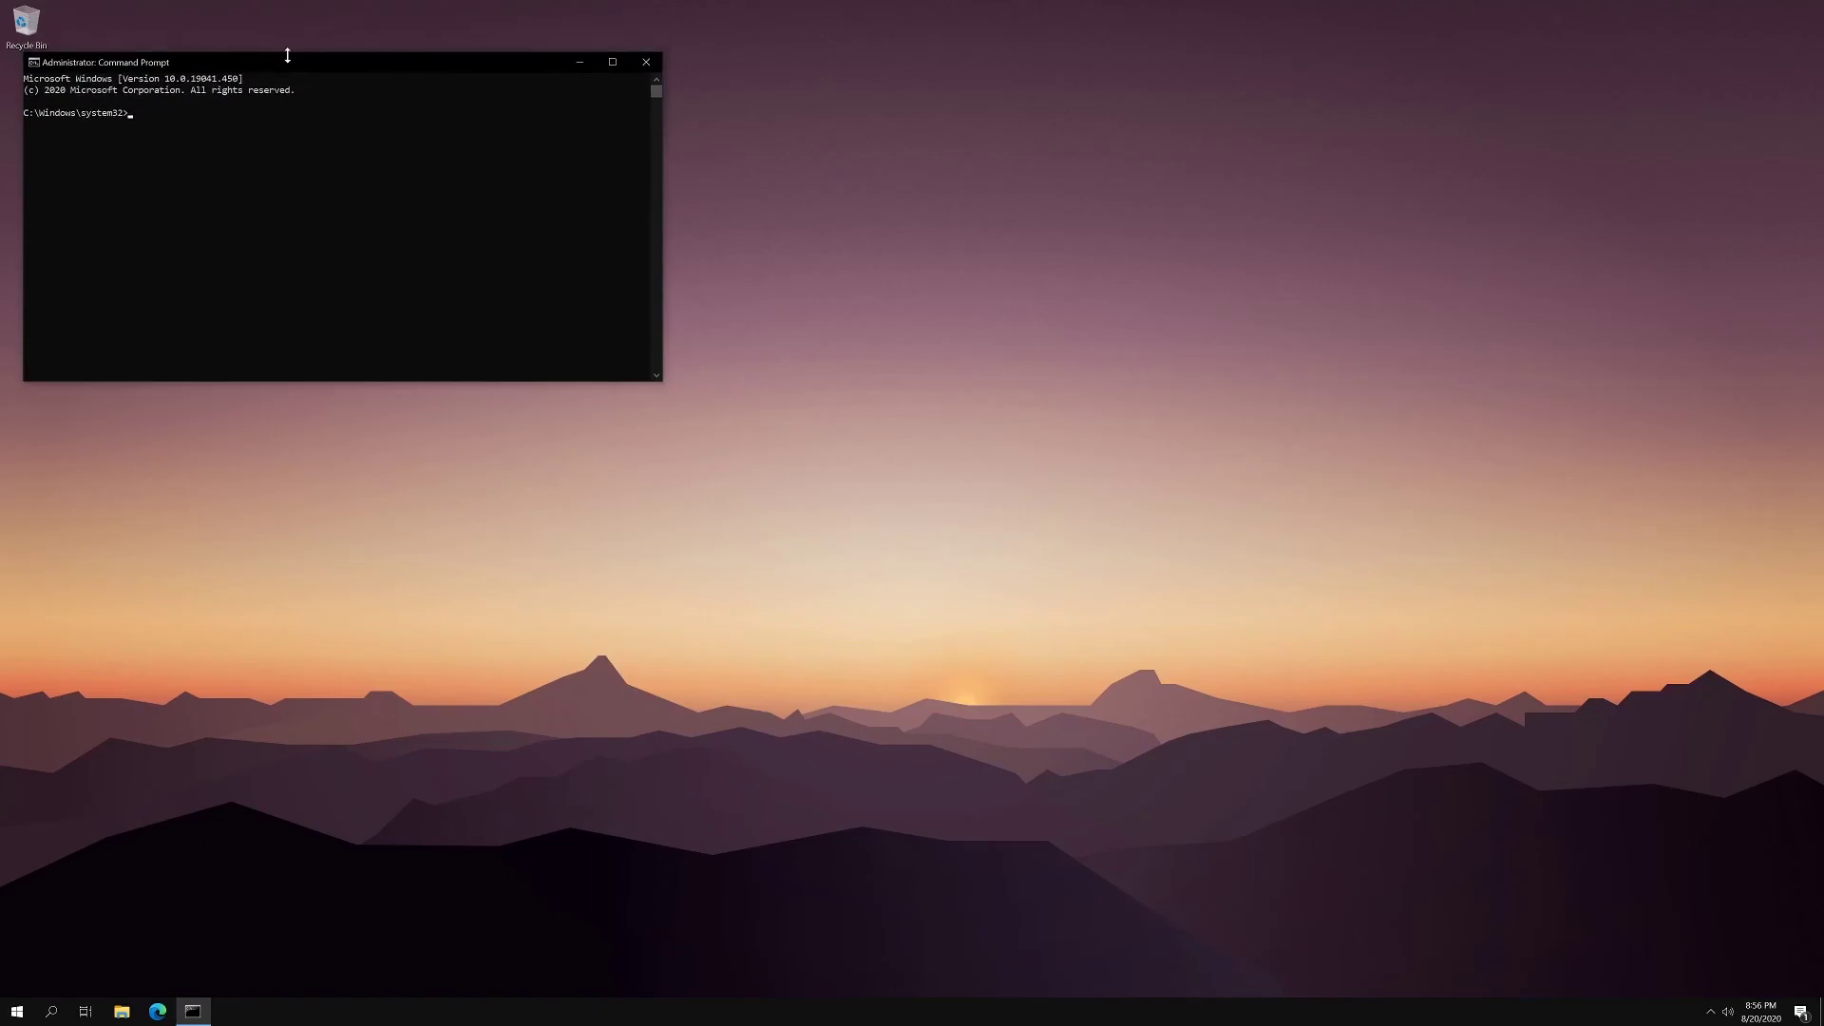
click(646, 62)
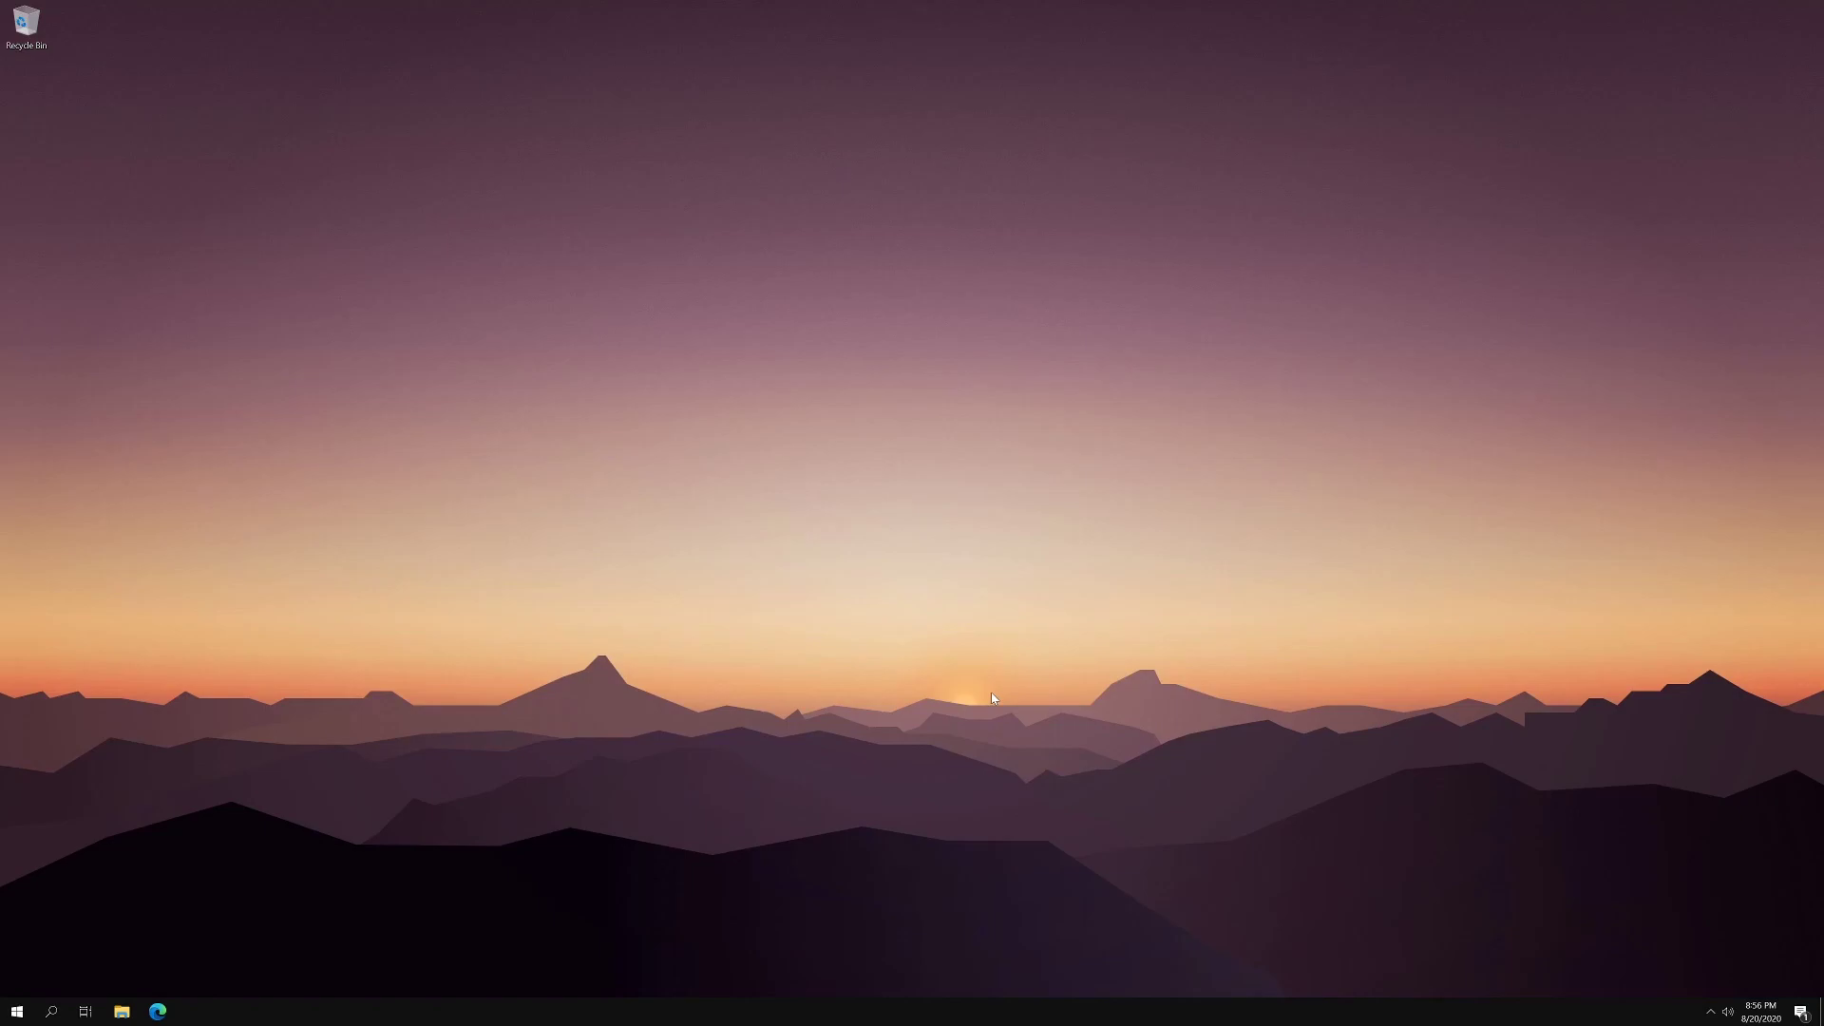
right_click(1073, 560)
click(1113, 646)
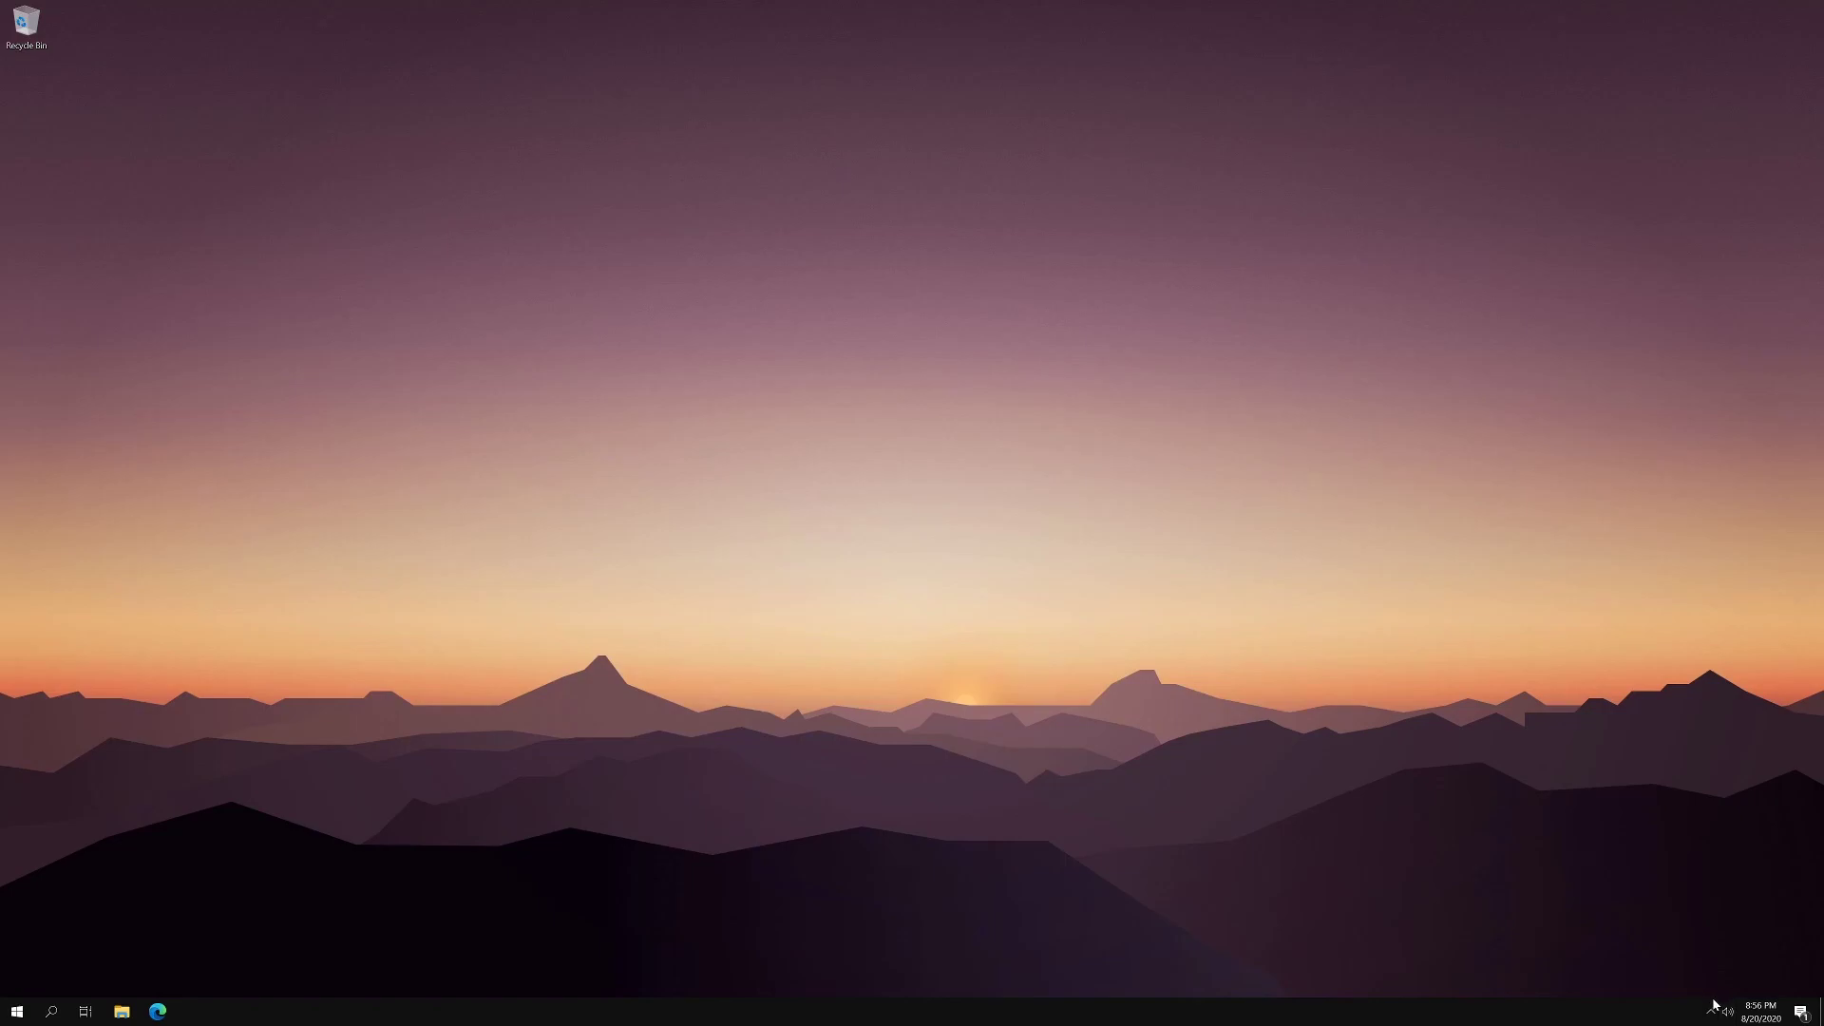